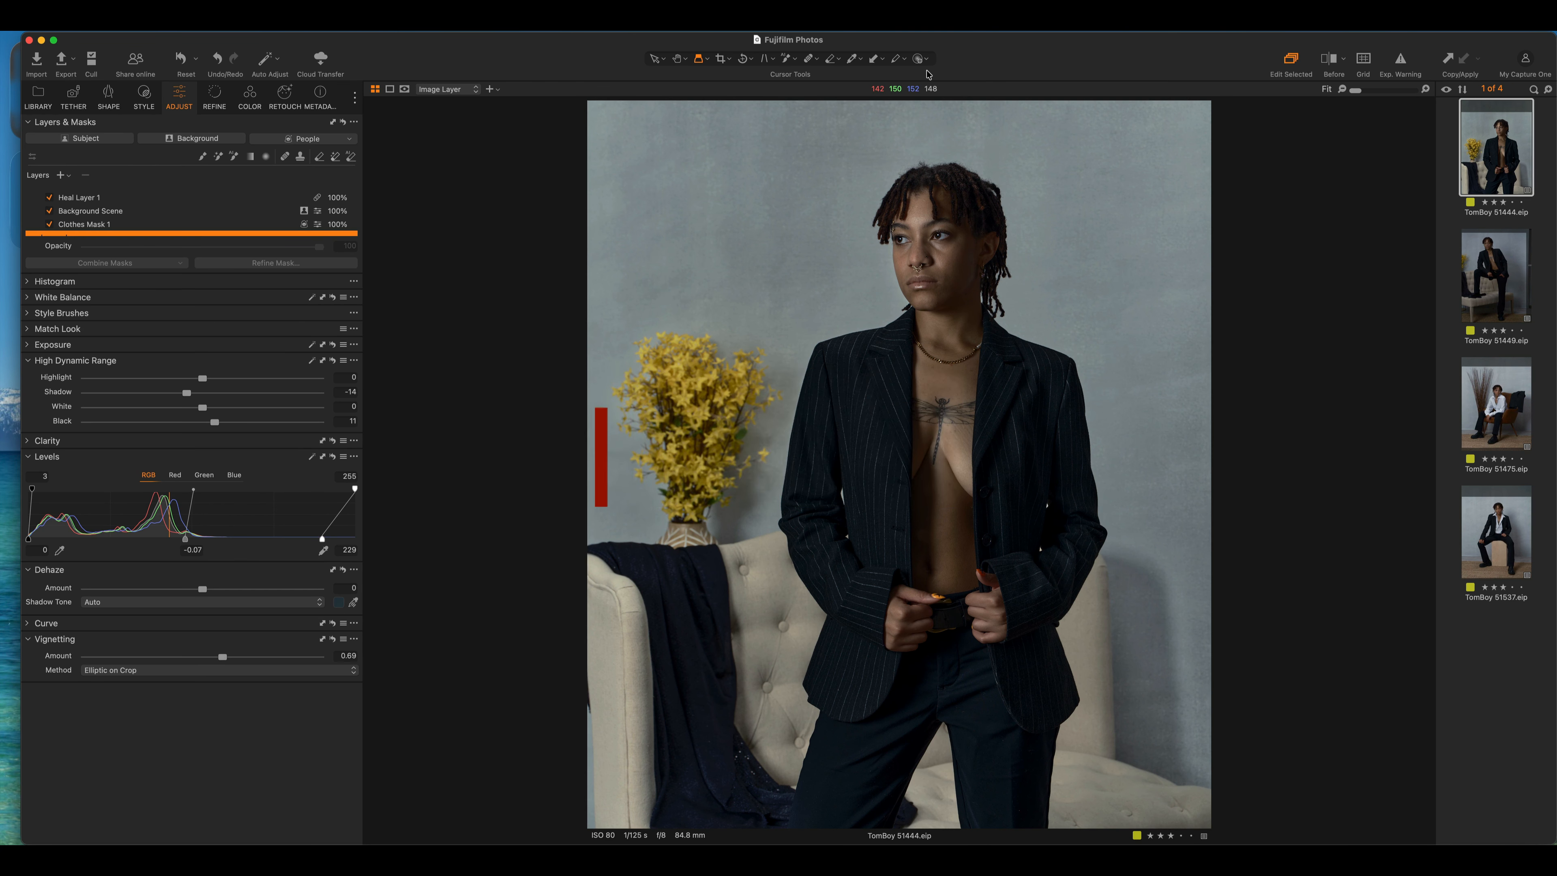
# Compare the edit against the original with a dragged Before/After divider, then switch it off
pyautogui.click(1326, 63)
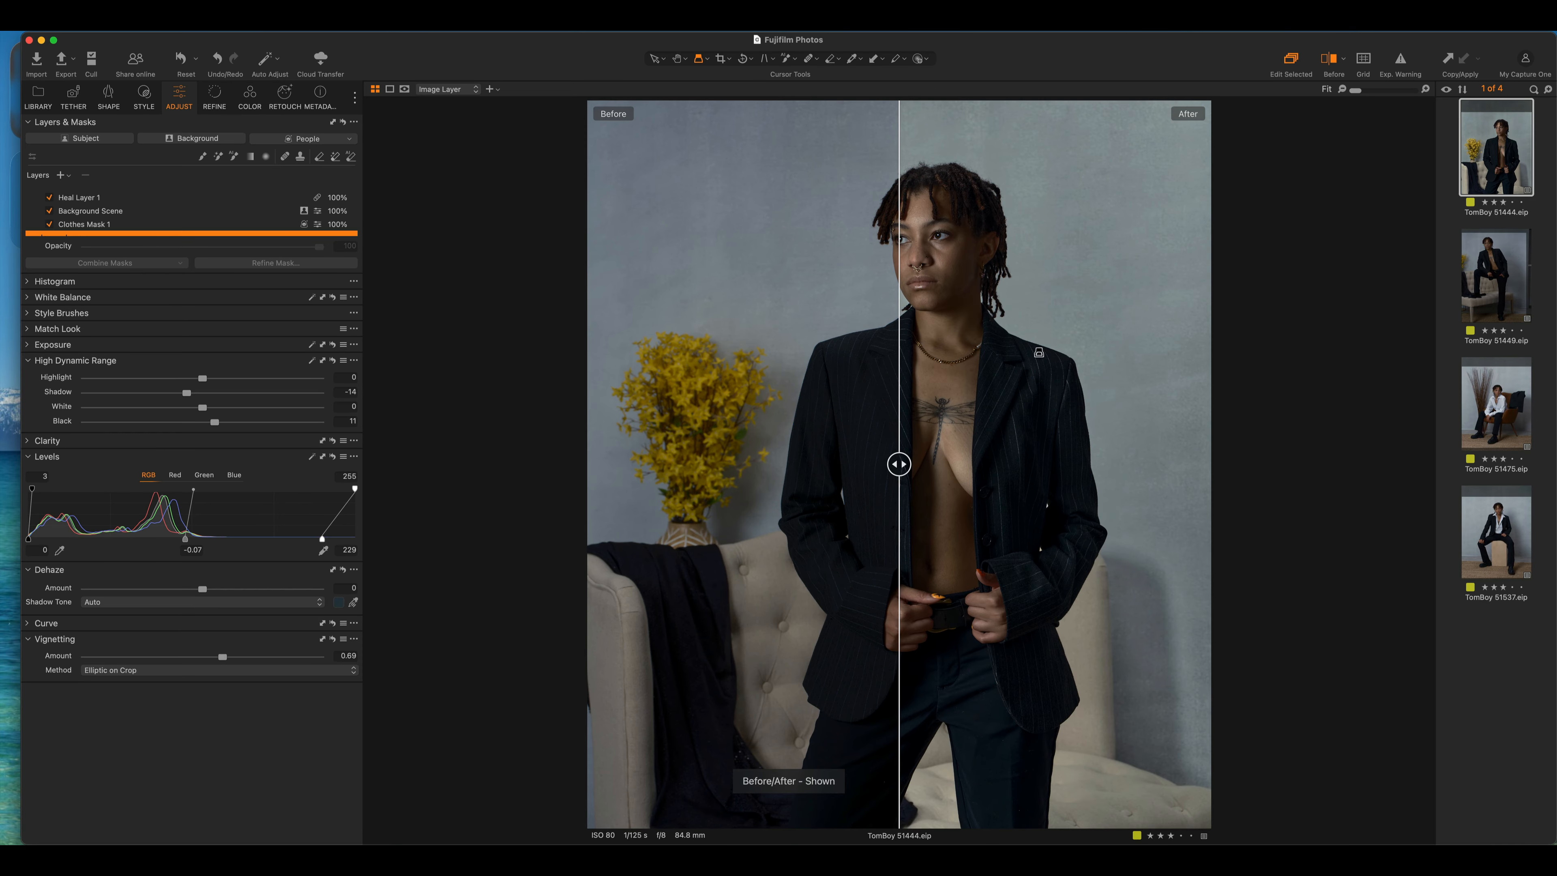
pyautogui.moveTo(898, 464); pyautogui.dragTo(660, 464)
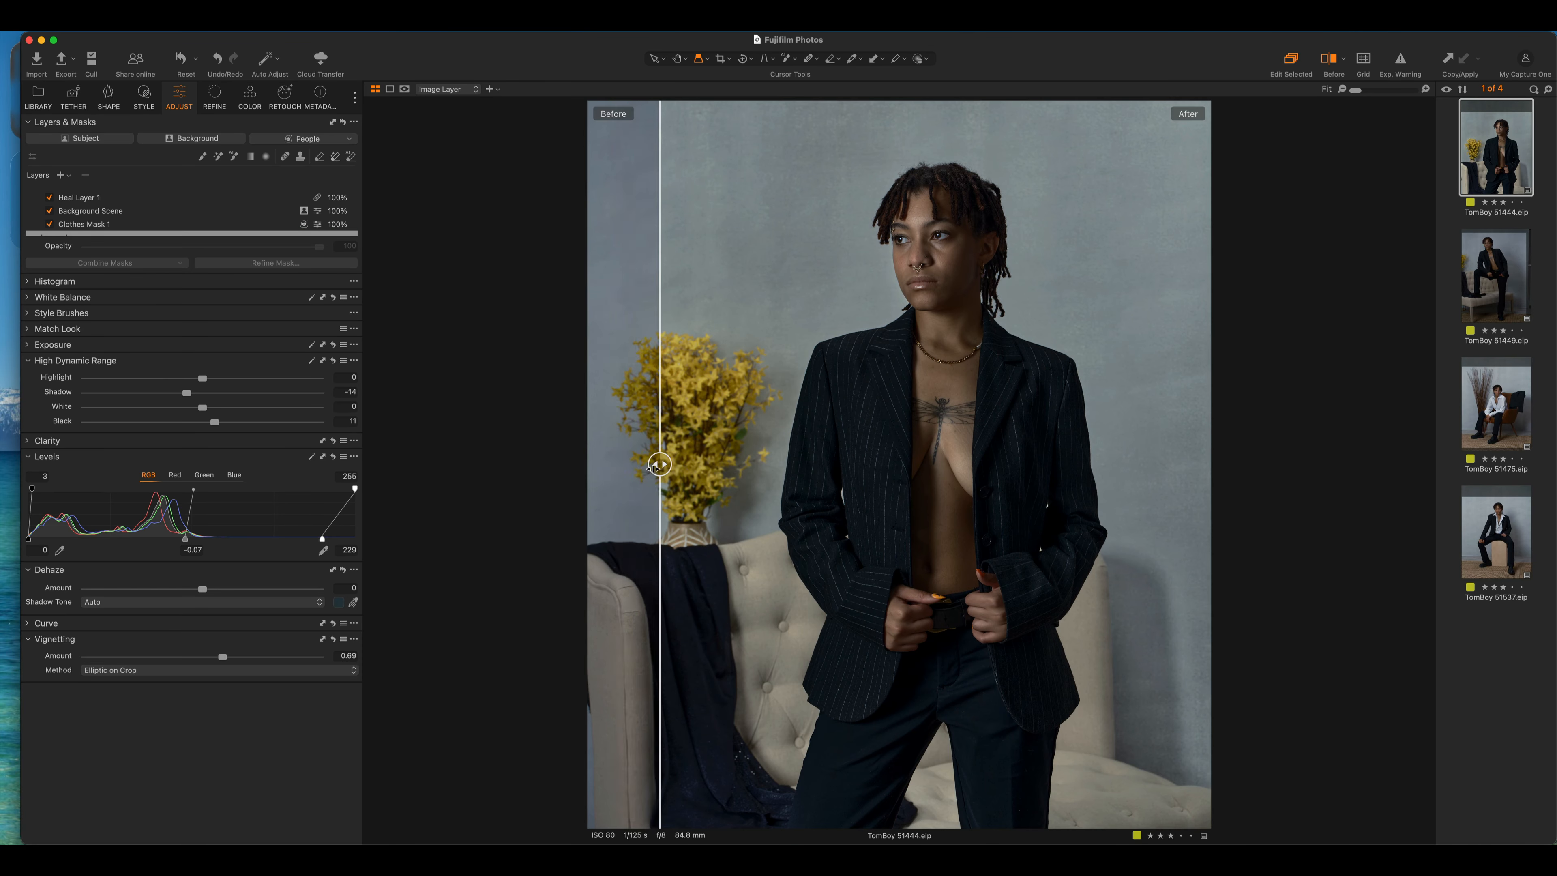
pyautogui.click(1339, 60)
# Browse the Color Precision Kodak - Fuji styles, then check the current Fujifilm Generic ICC profile
pyautogui.click(144, 95)
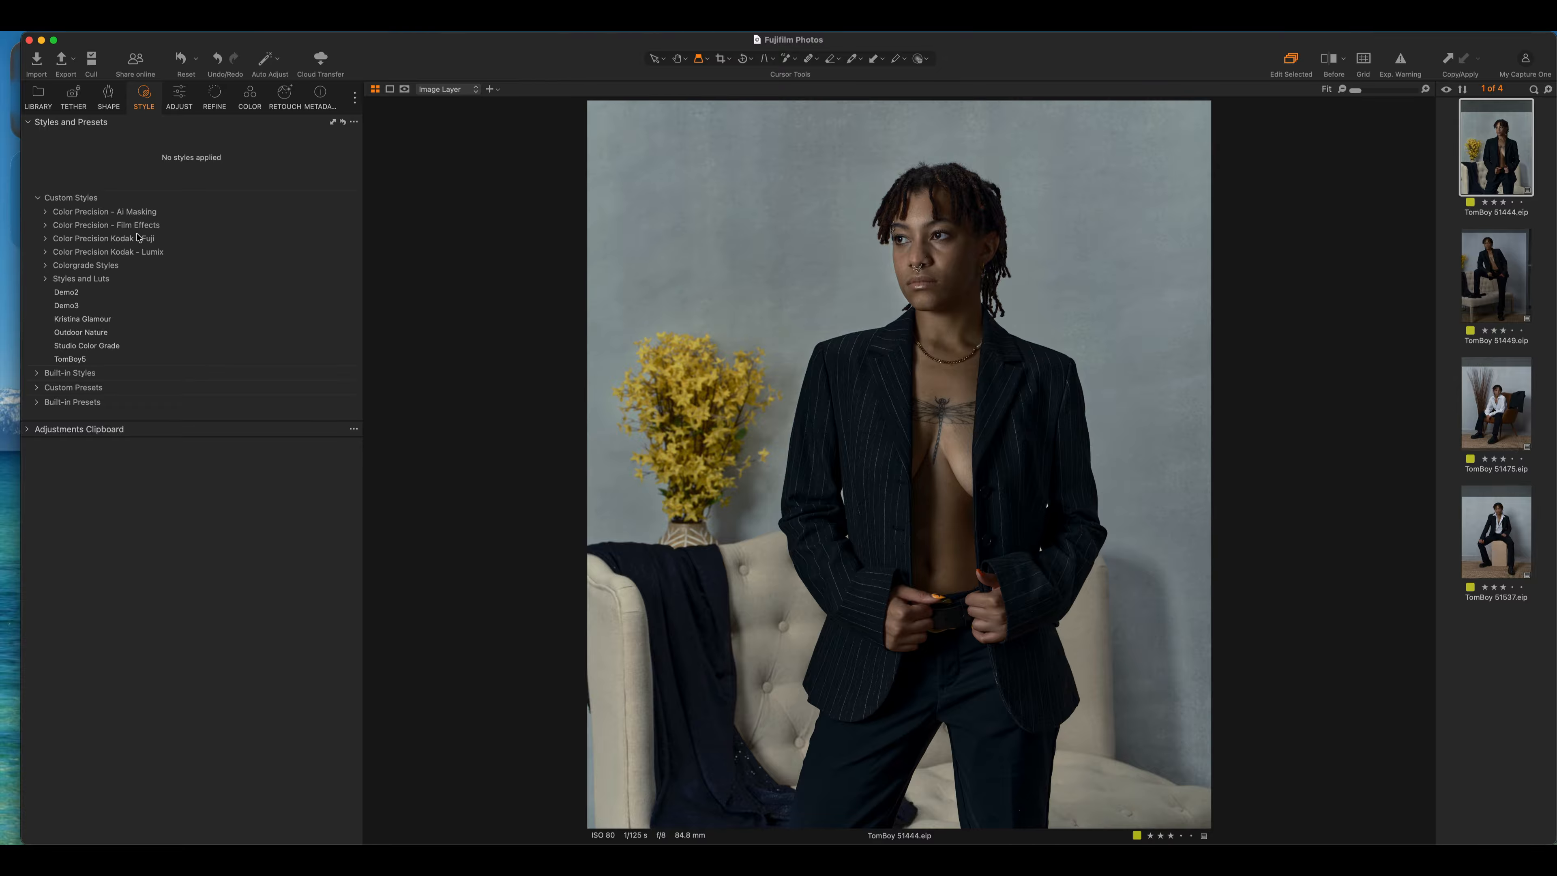
pyautogui.click(46, 239)
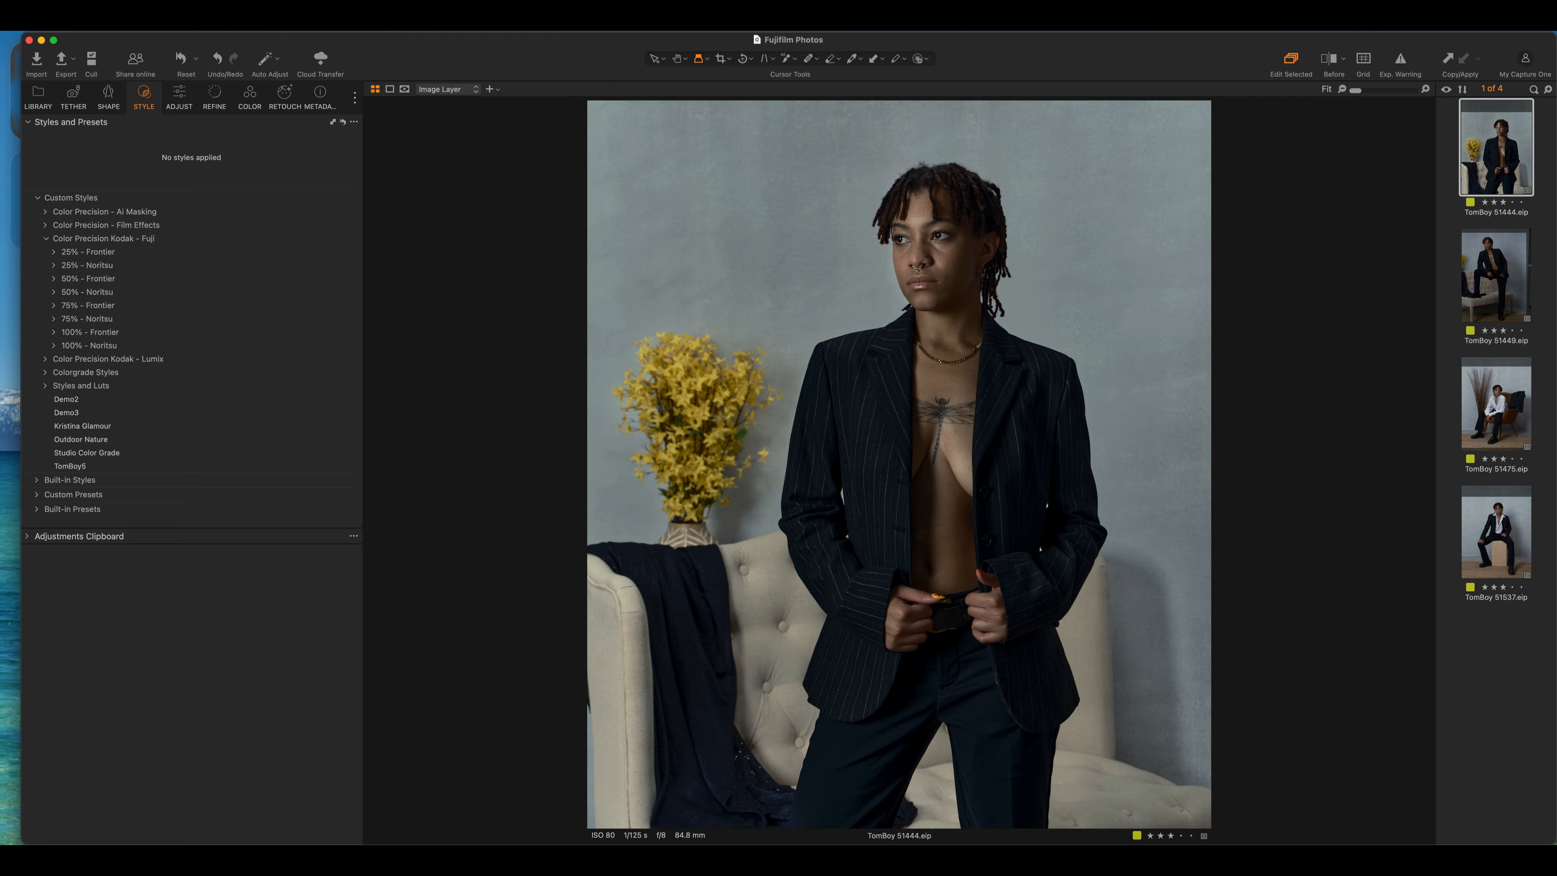
pyautogui.click(109, 94)
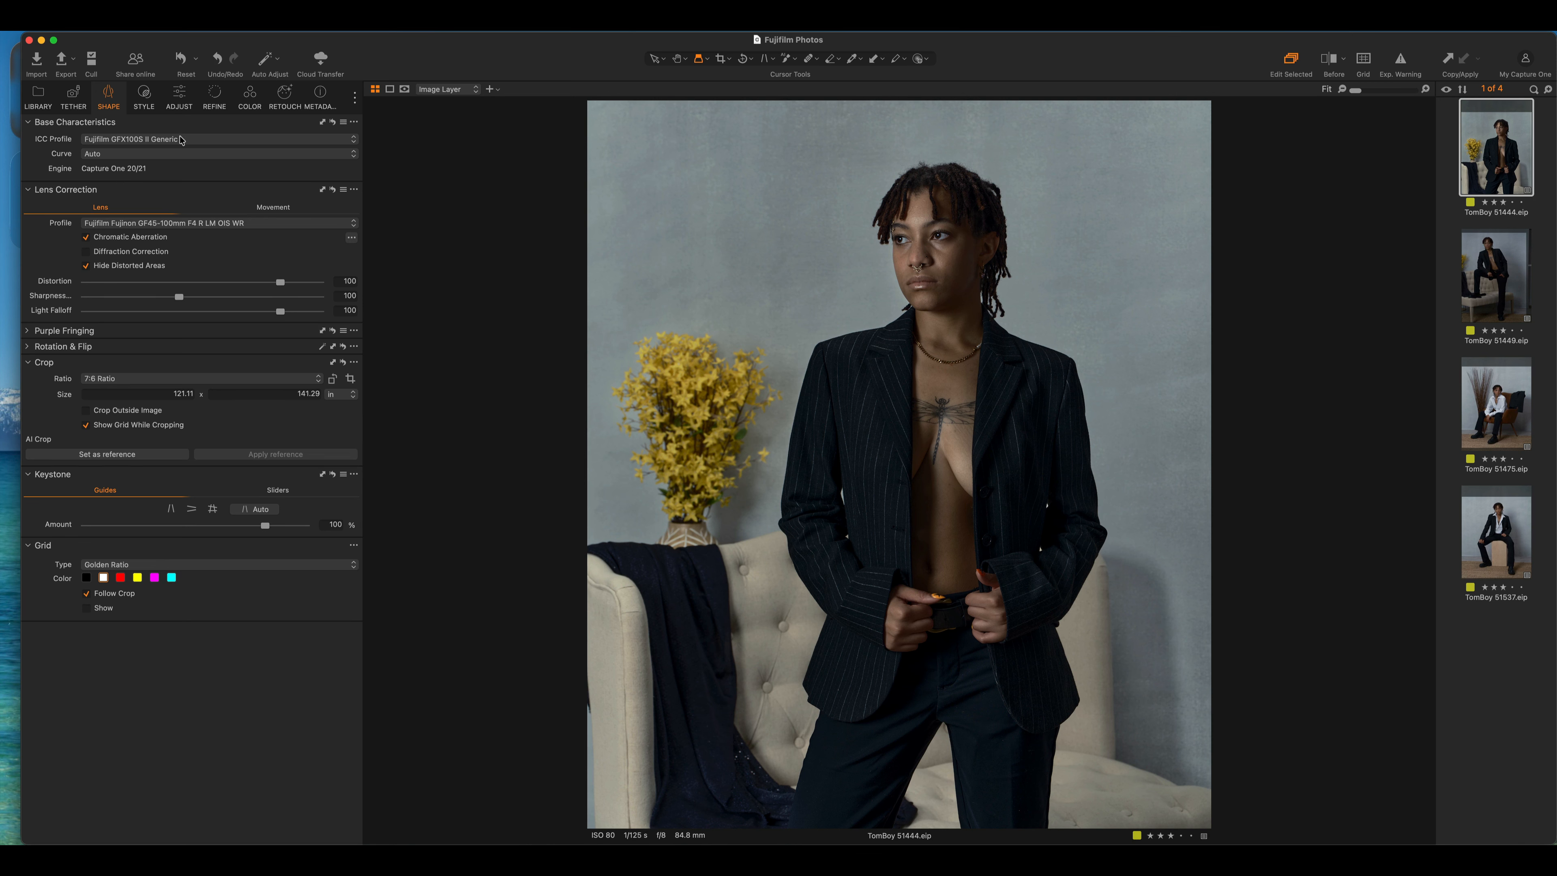
# Apply Ektar +0EV Noritsu from 50% - Noritsu and confirm its ICC profile and Film Standard curve
pyautogui.click(144, 97)
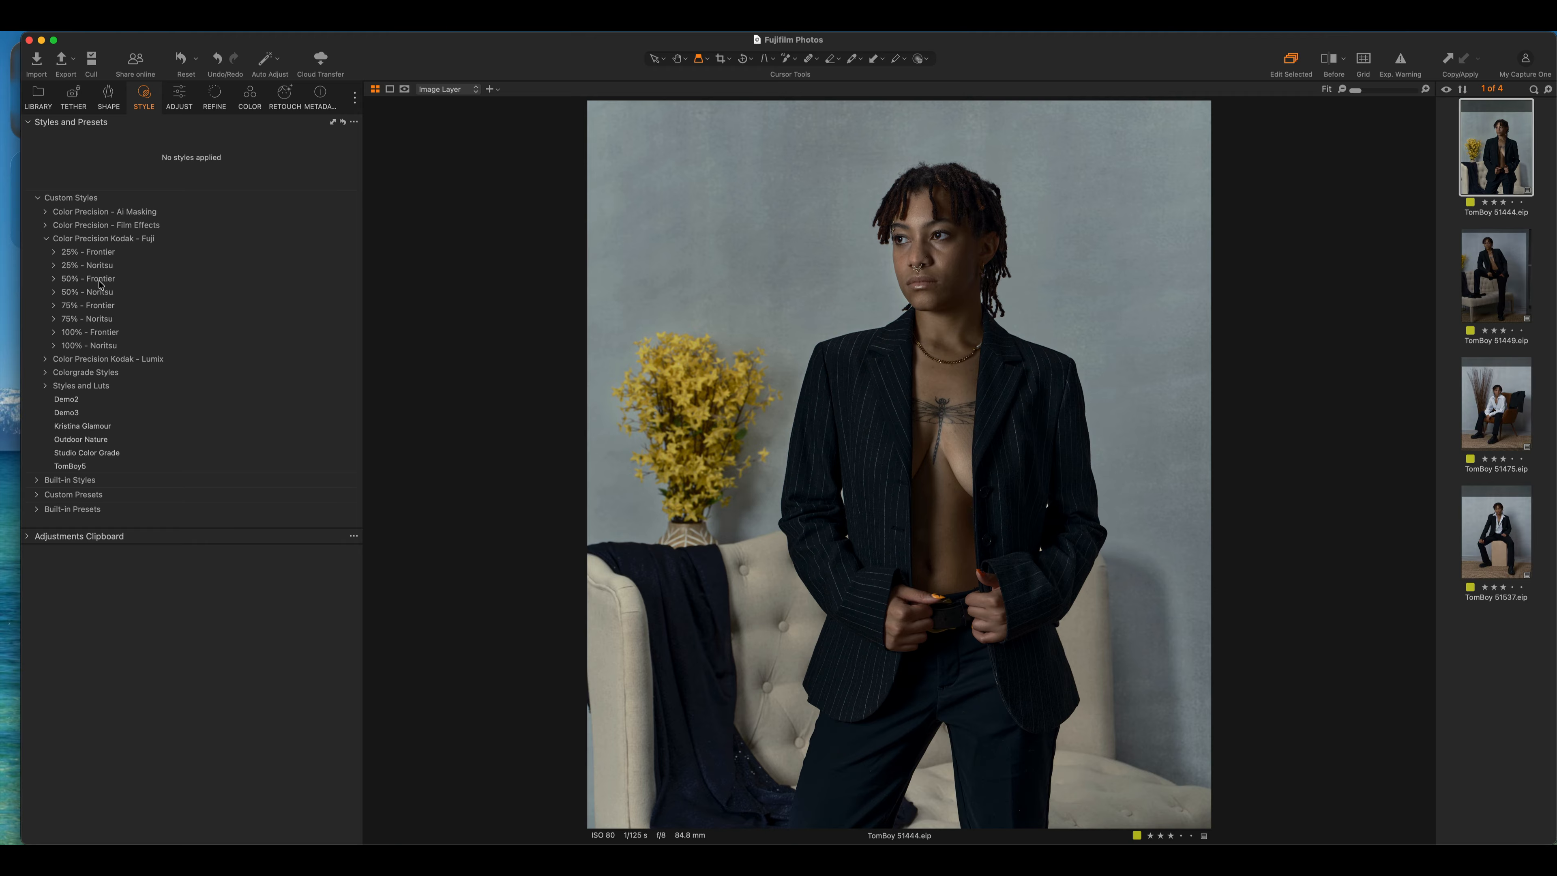
pyautogui.click(54, 294)
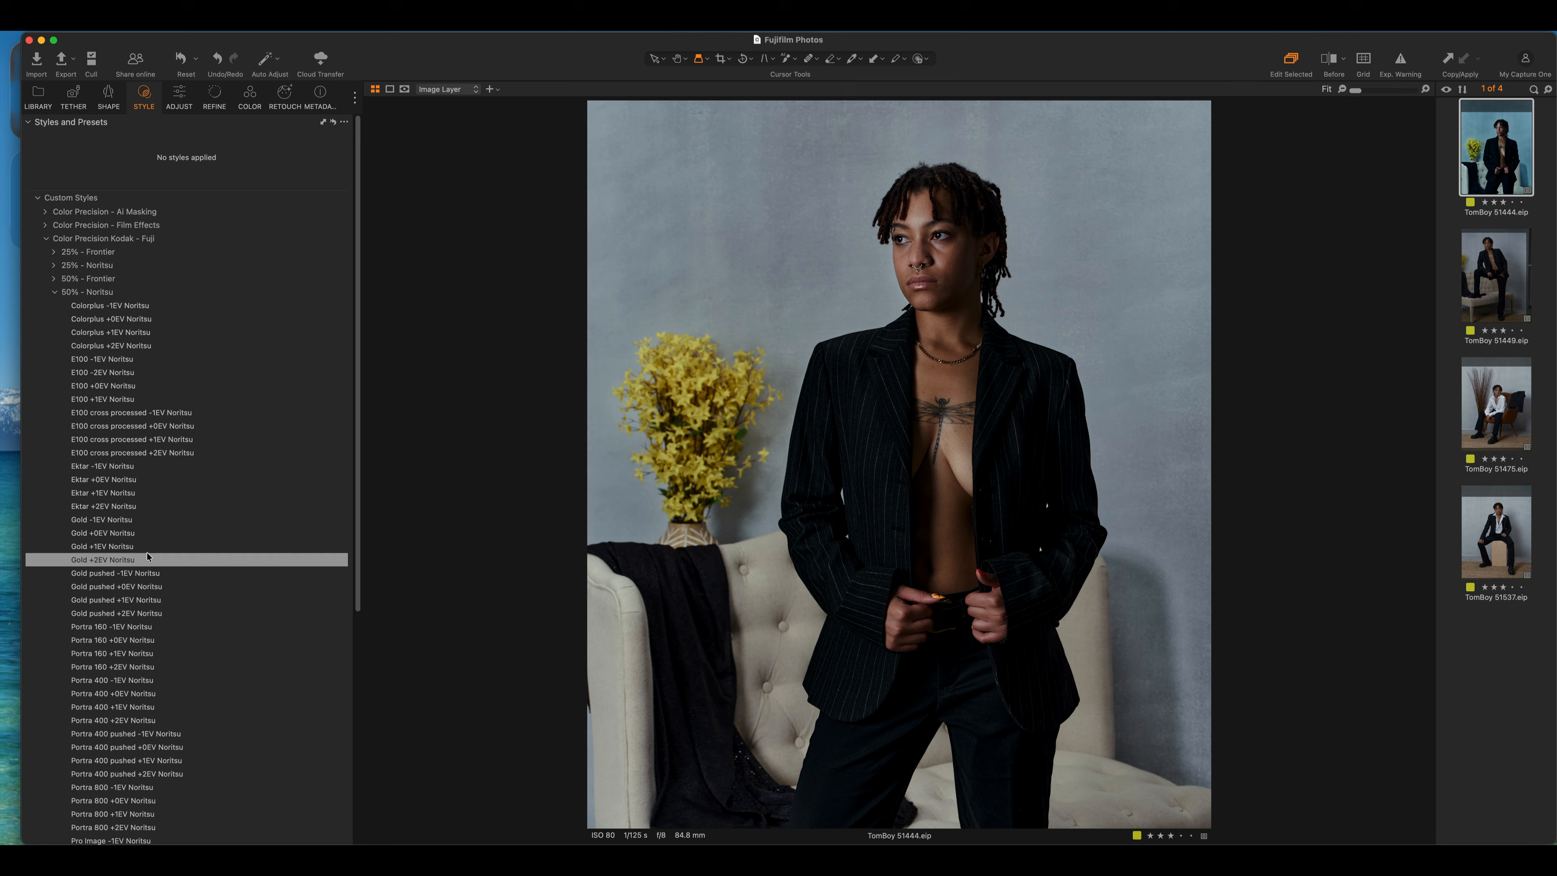
pyautogui.scroll(-3, 151, 589)
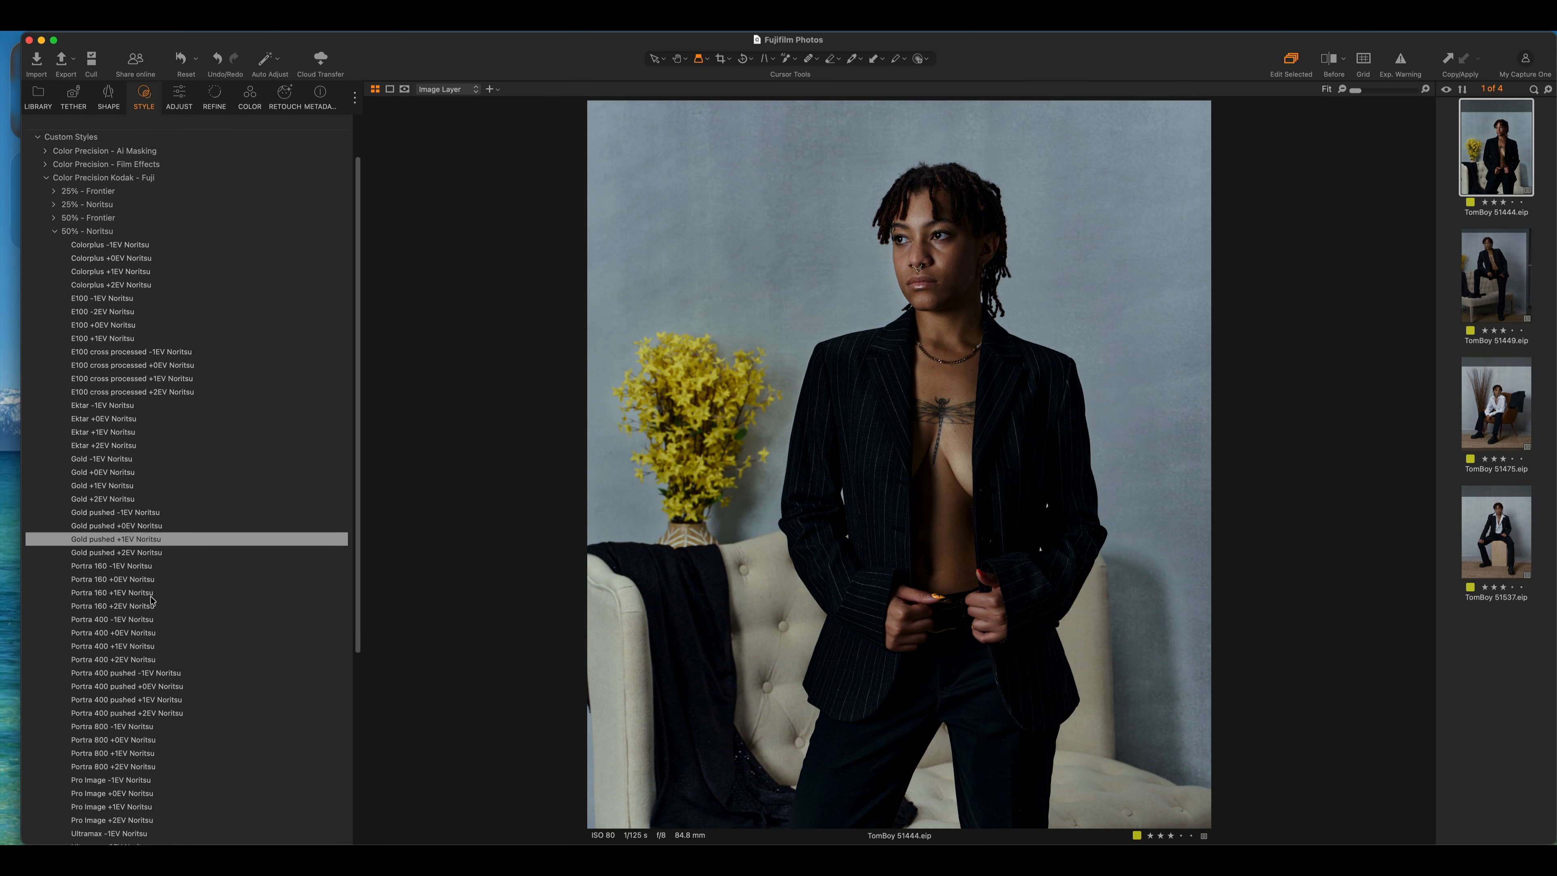
pyautogui.scroll(-2, 151, 600)
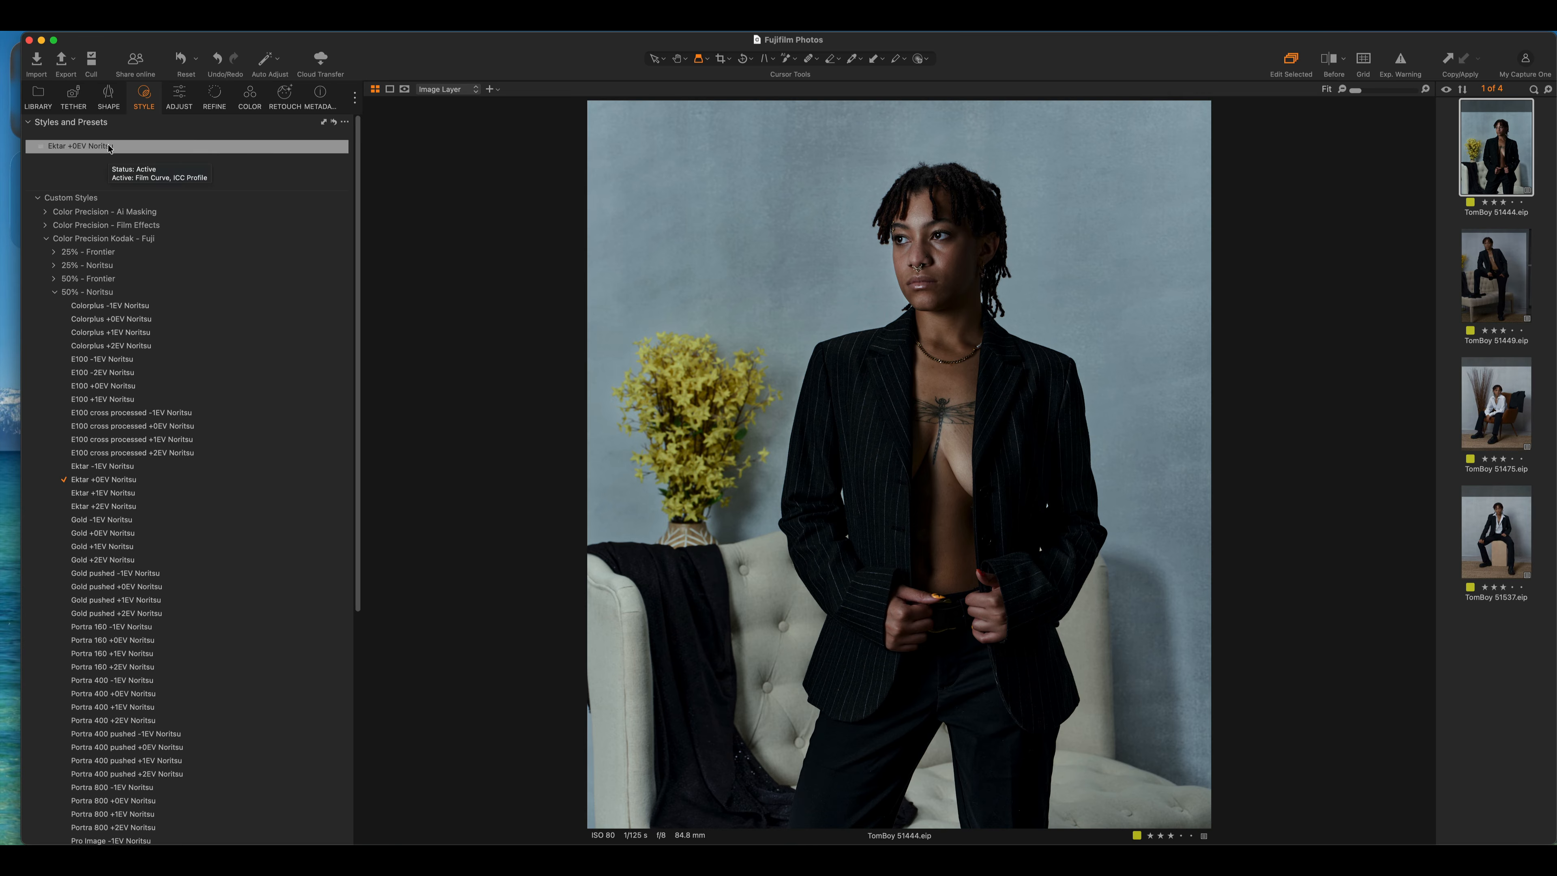
pyautogui.click(110, 93)
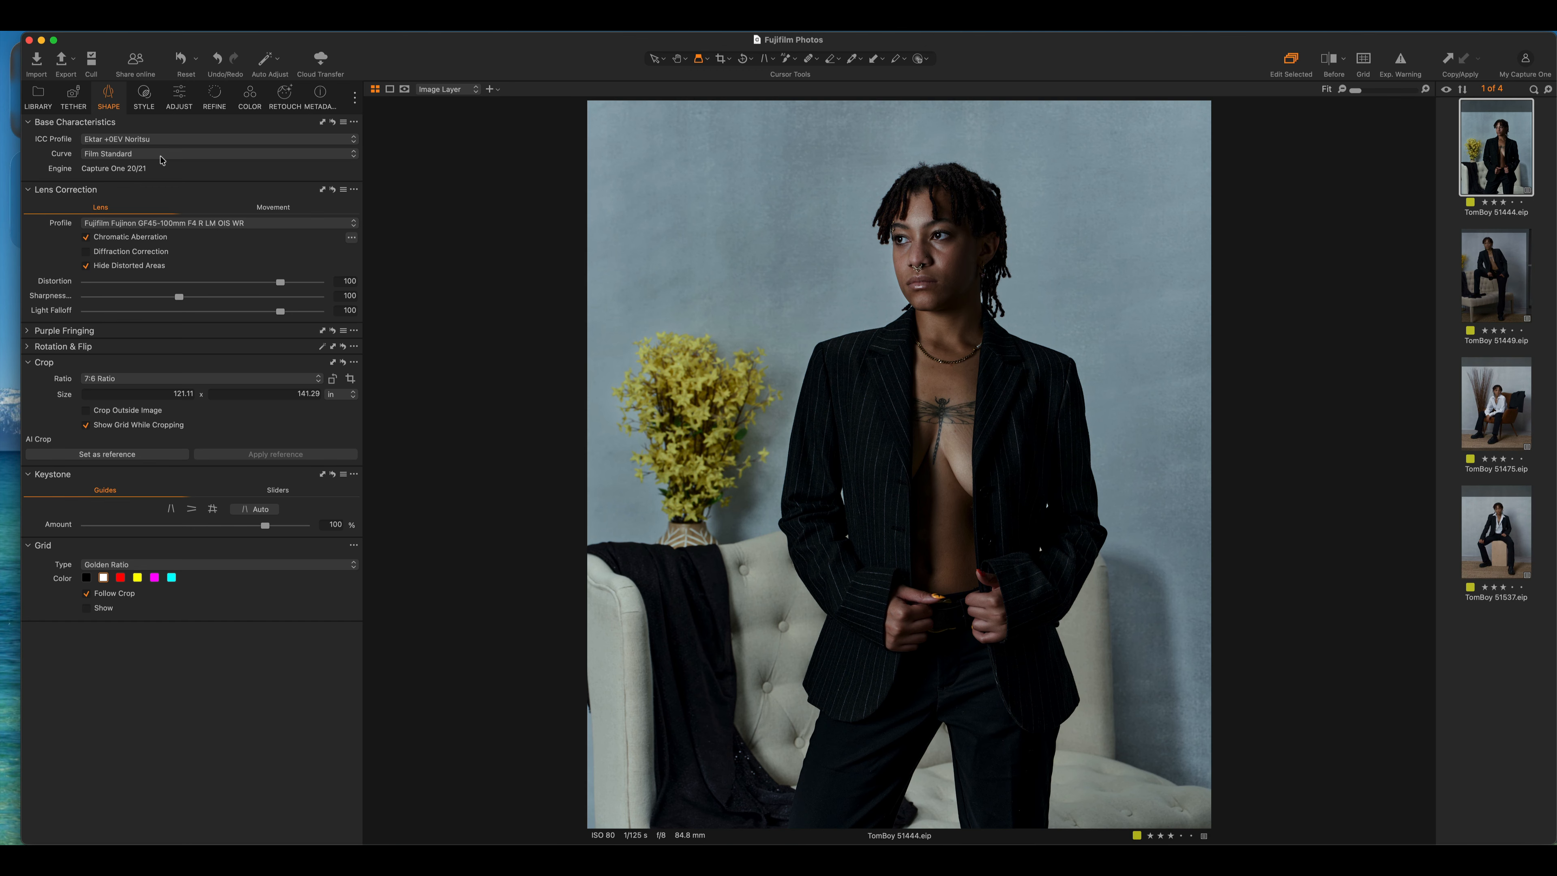
# Collapse the 50% - Noritsu and Kodak - Fuji groups and expand Color Precision - Film Effects
pyautogui.click(177, 98)
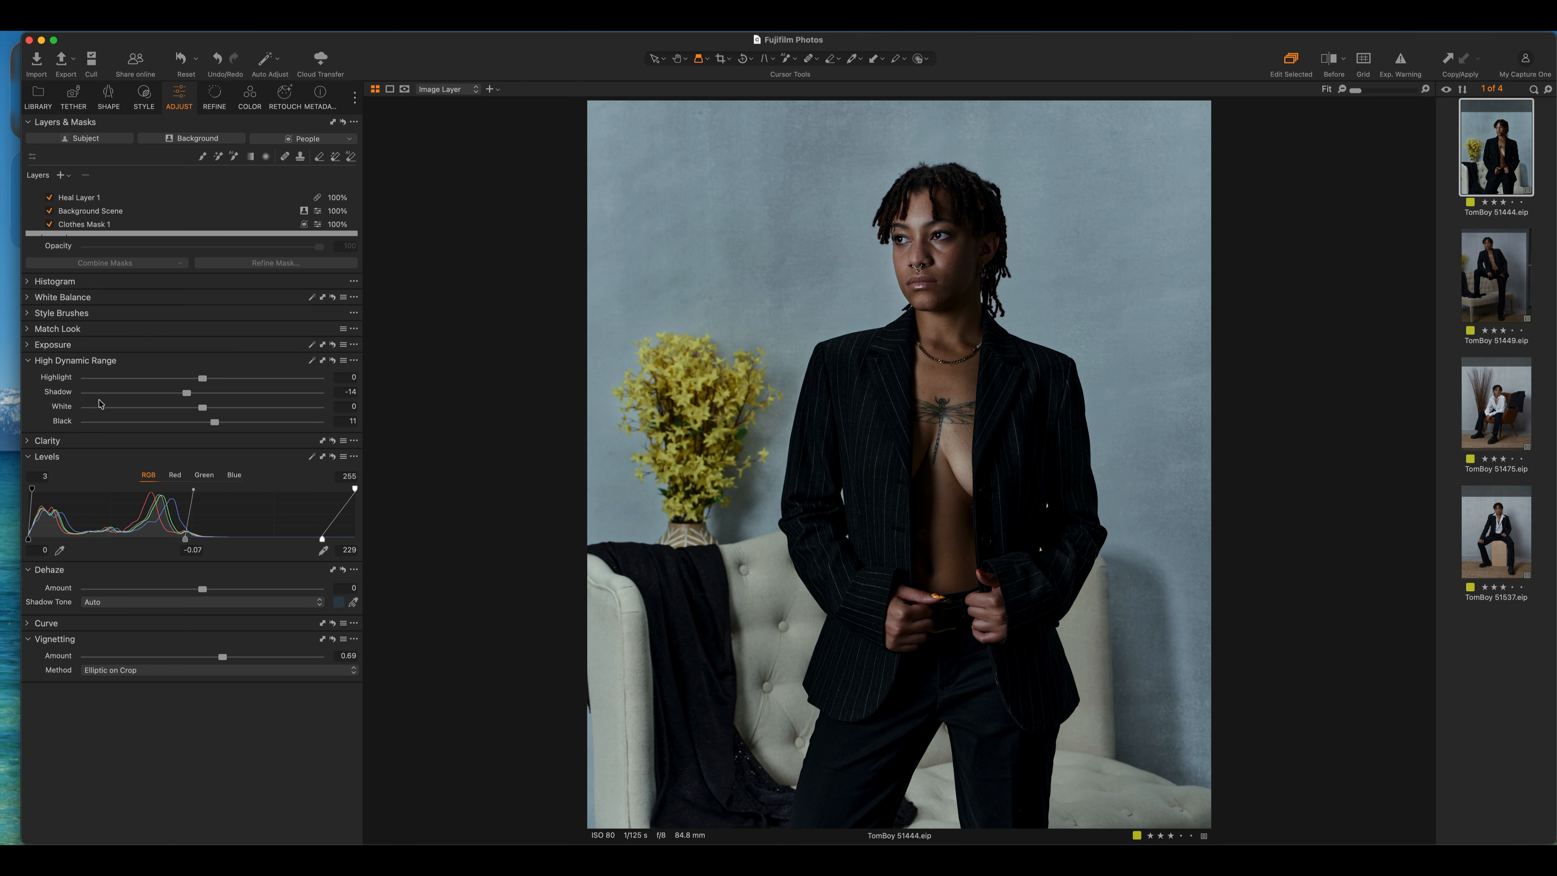
pyautogui.click(143, 97)
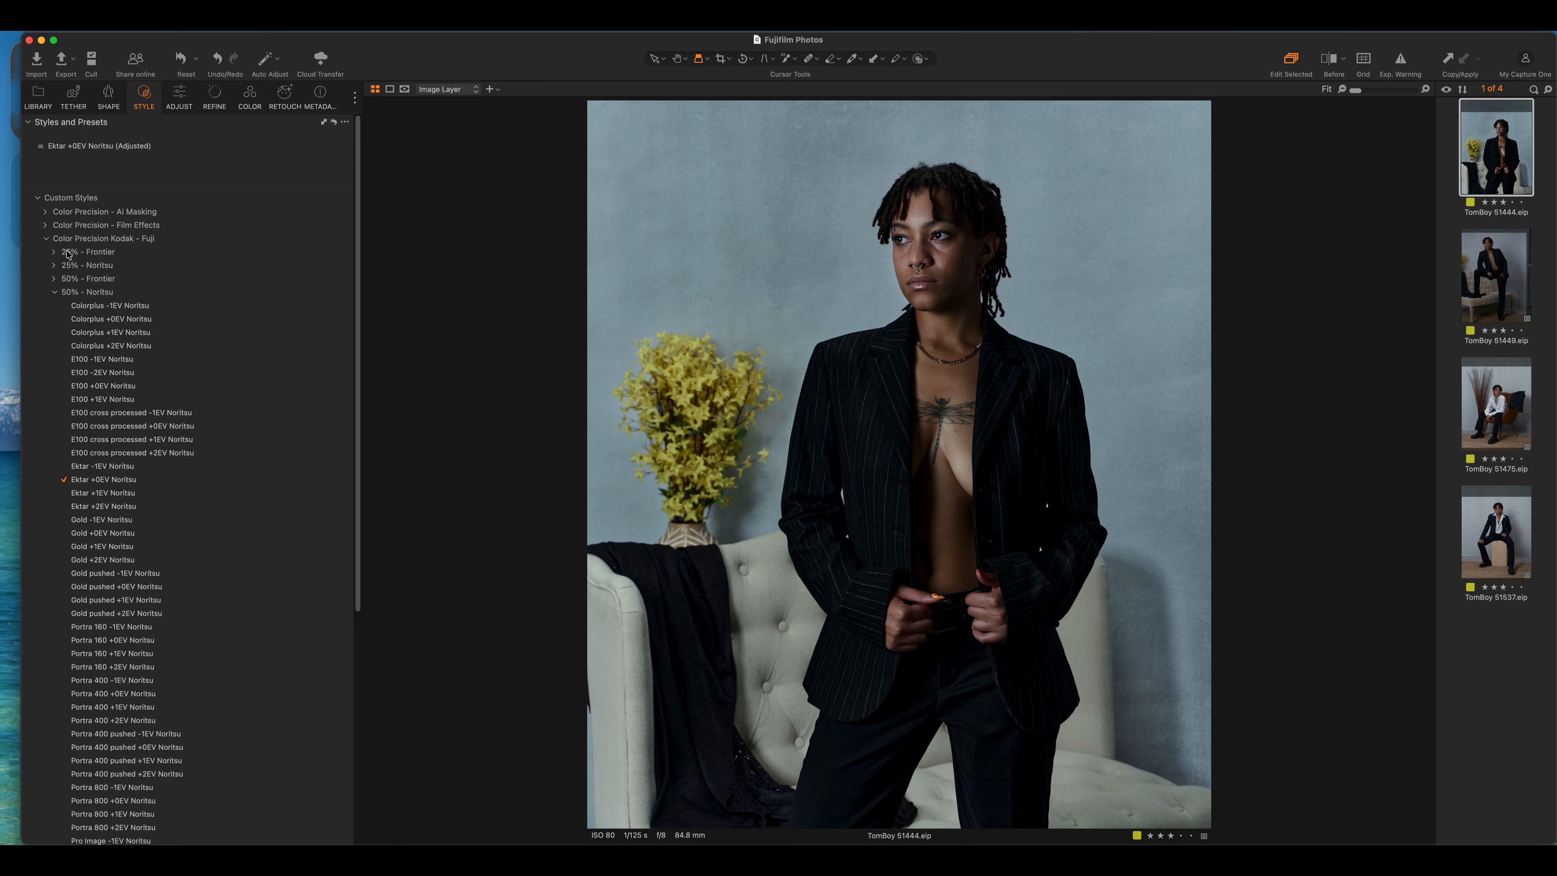
pyautogui.click(55, 293)
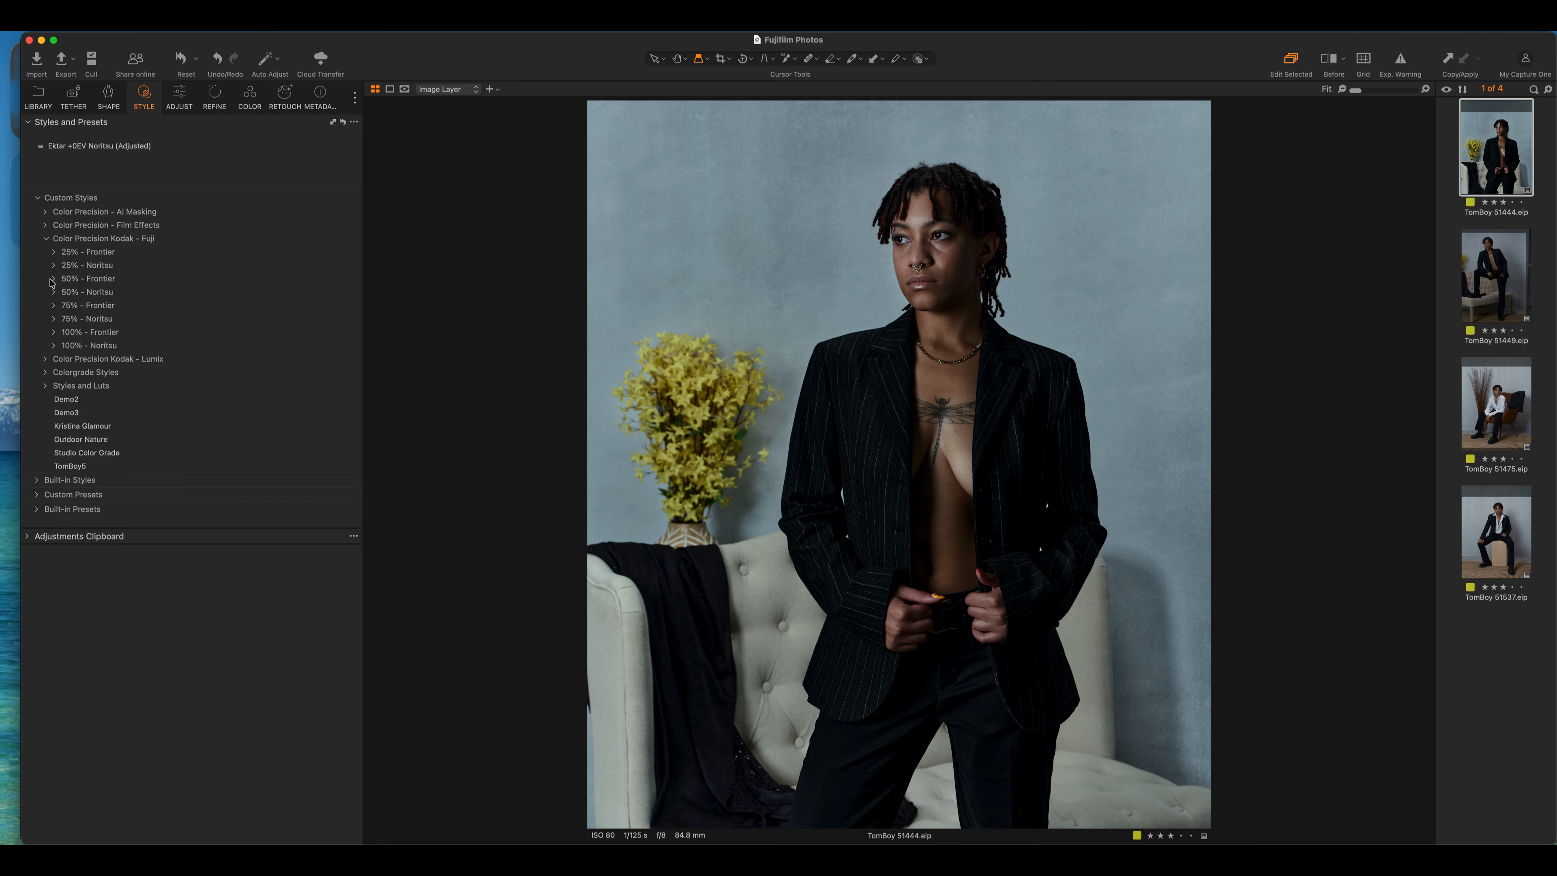
pyautogui.click(46, 239)
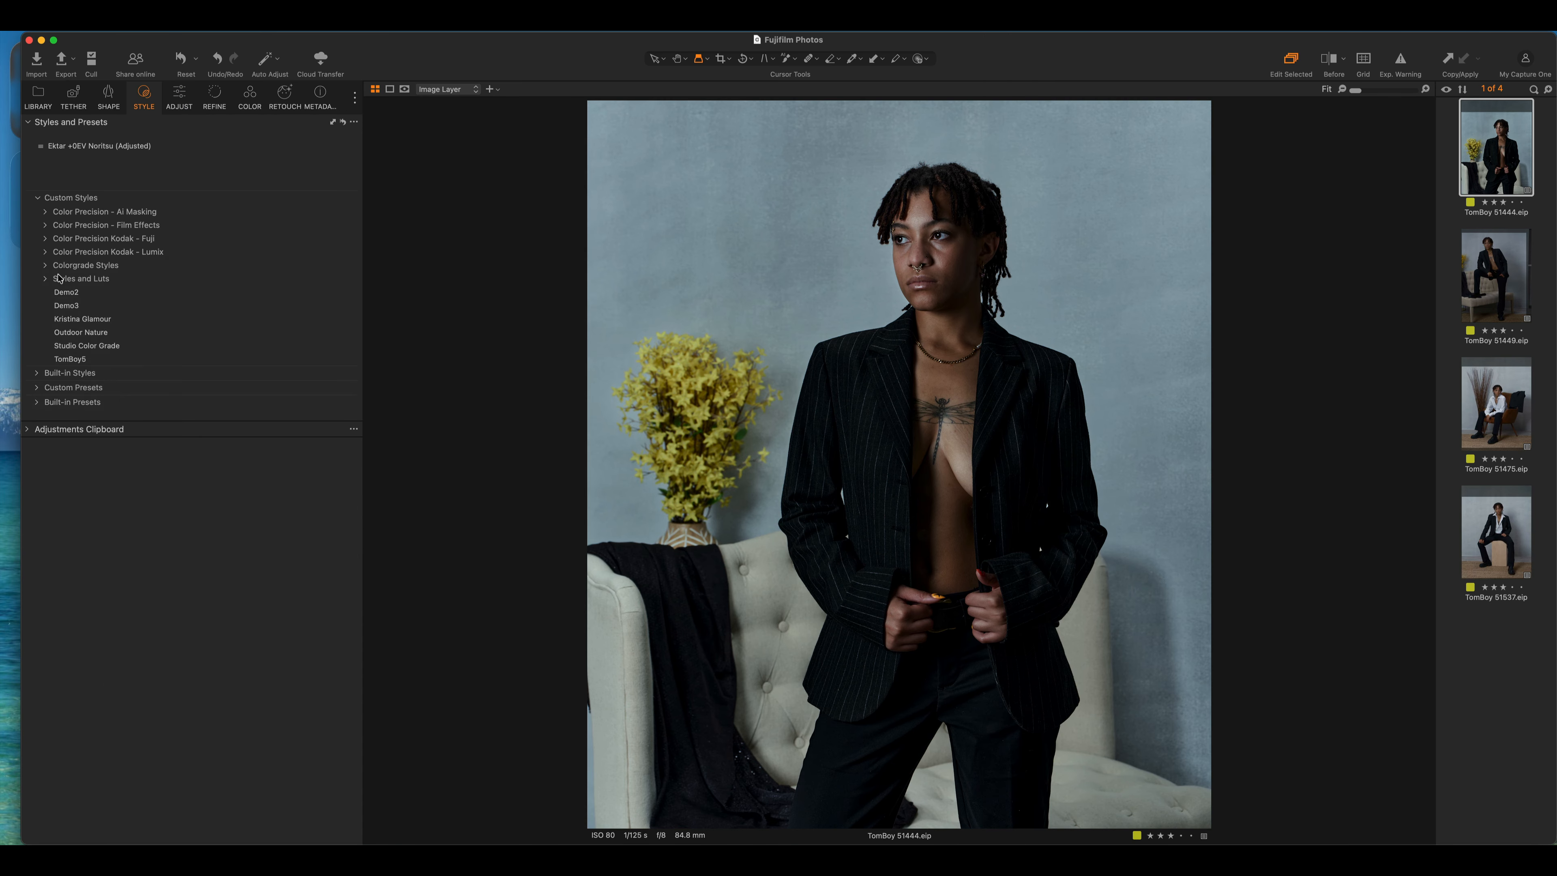
pyautogui.click(45, 226)
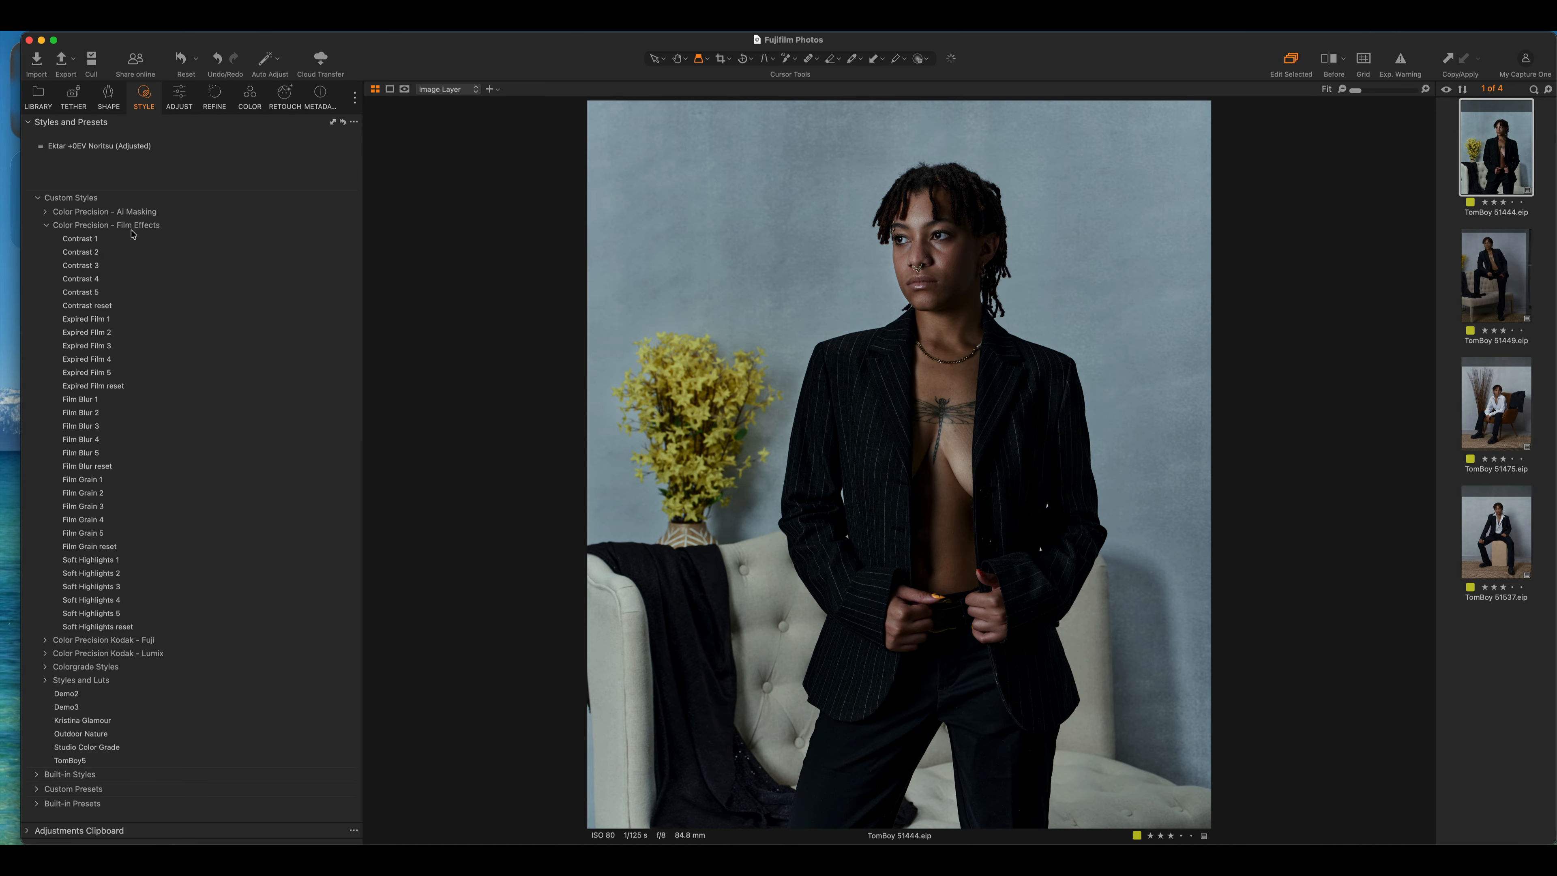
# Stack Expired Film 1 over the Ektar style and inspect its Exposure and Curve changes
pyautogui.click(154, 238)
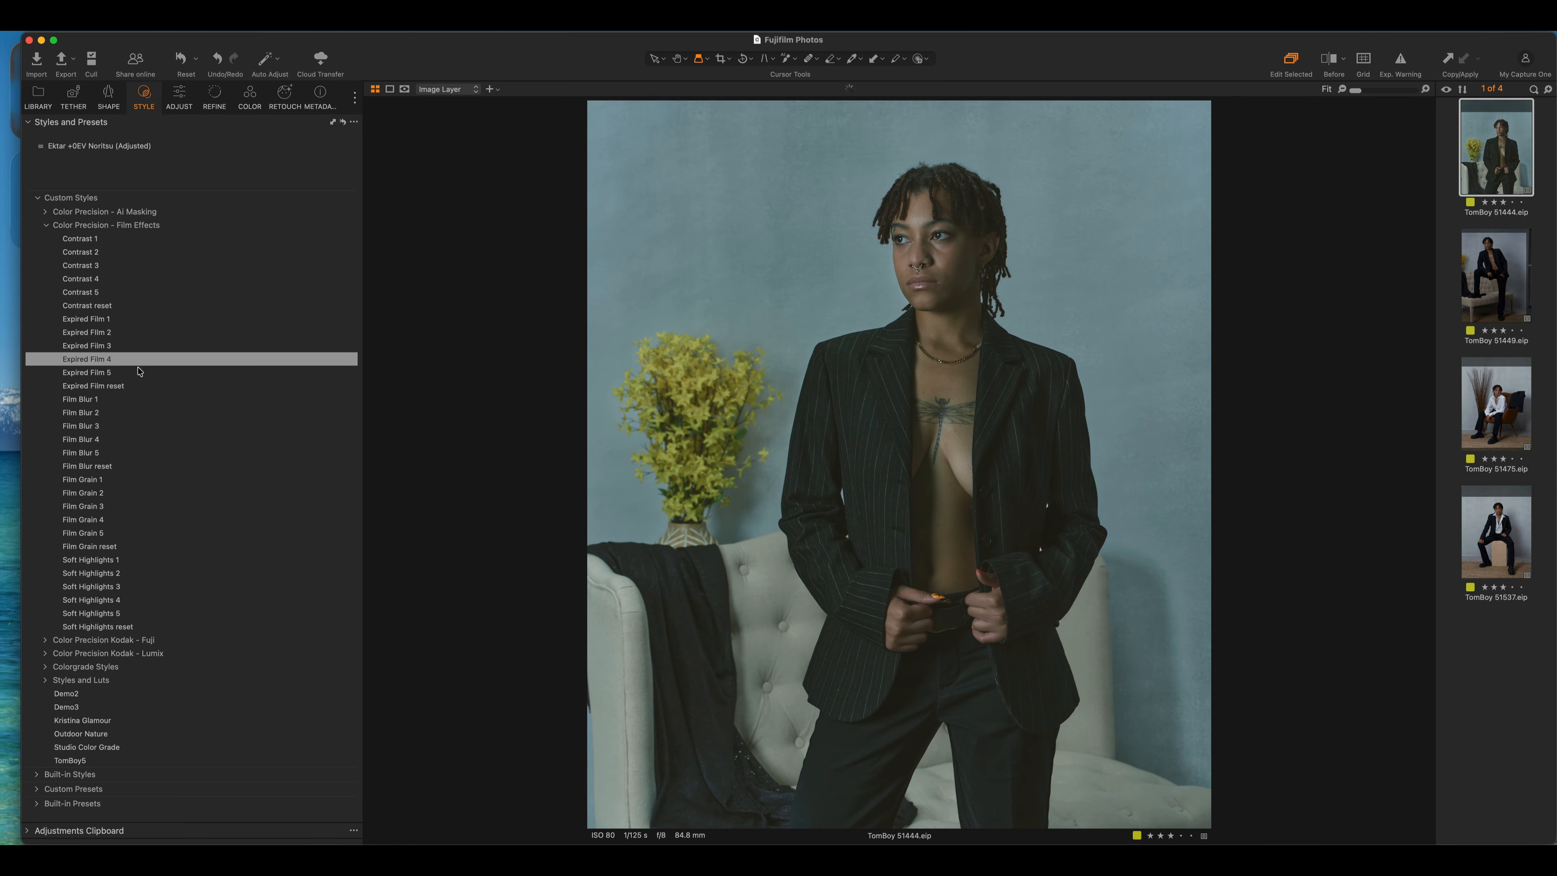
pyautogui.click(135, 321)
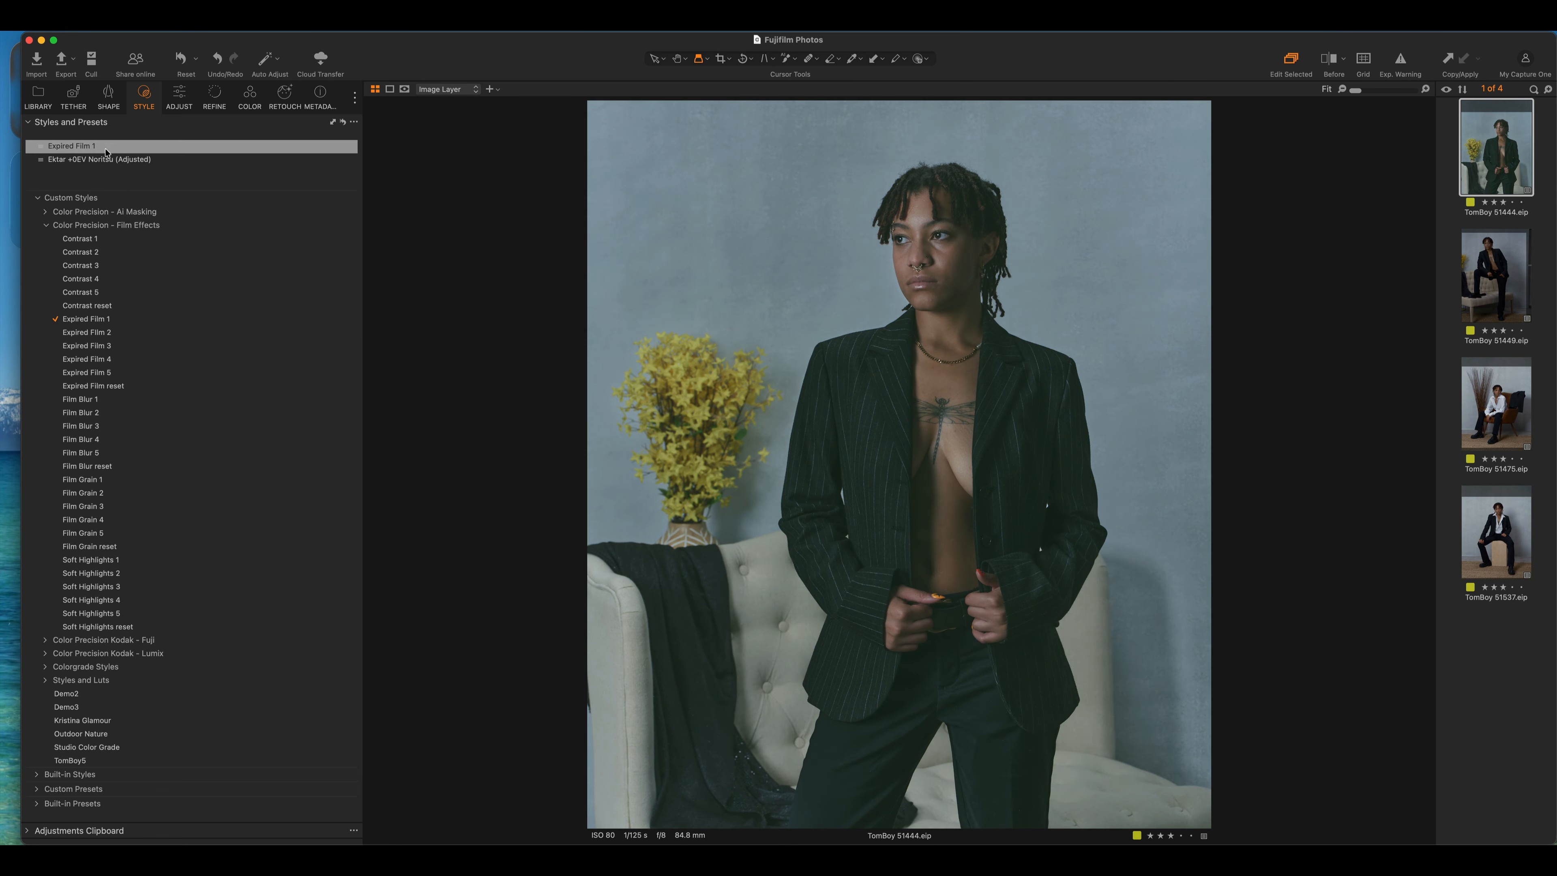
pyautogui.click(179, 97)
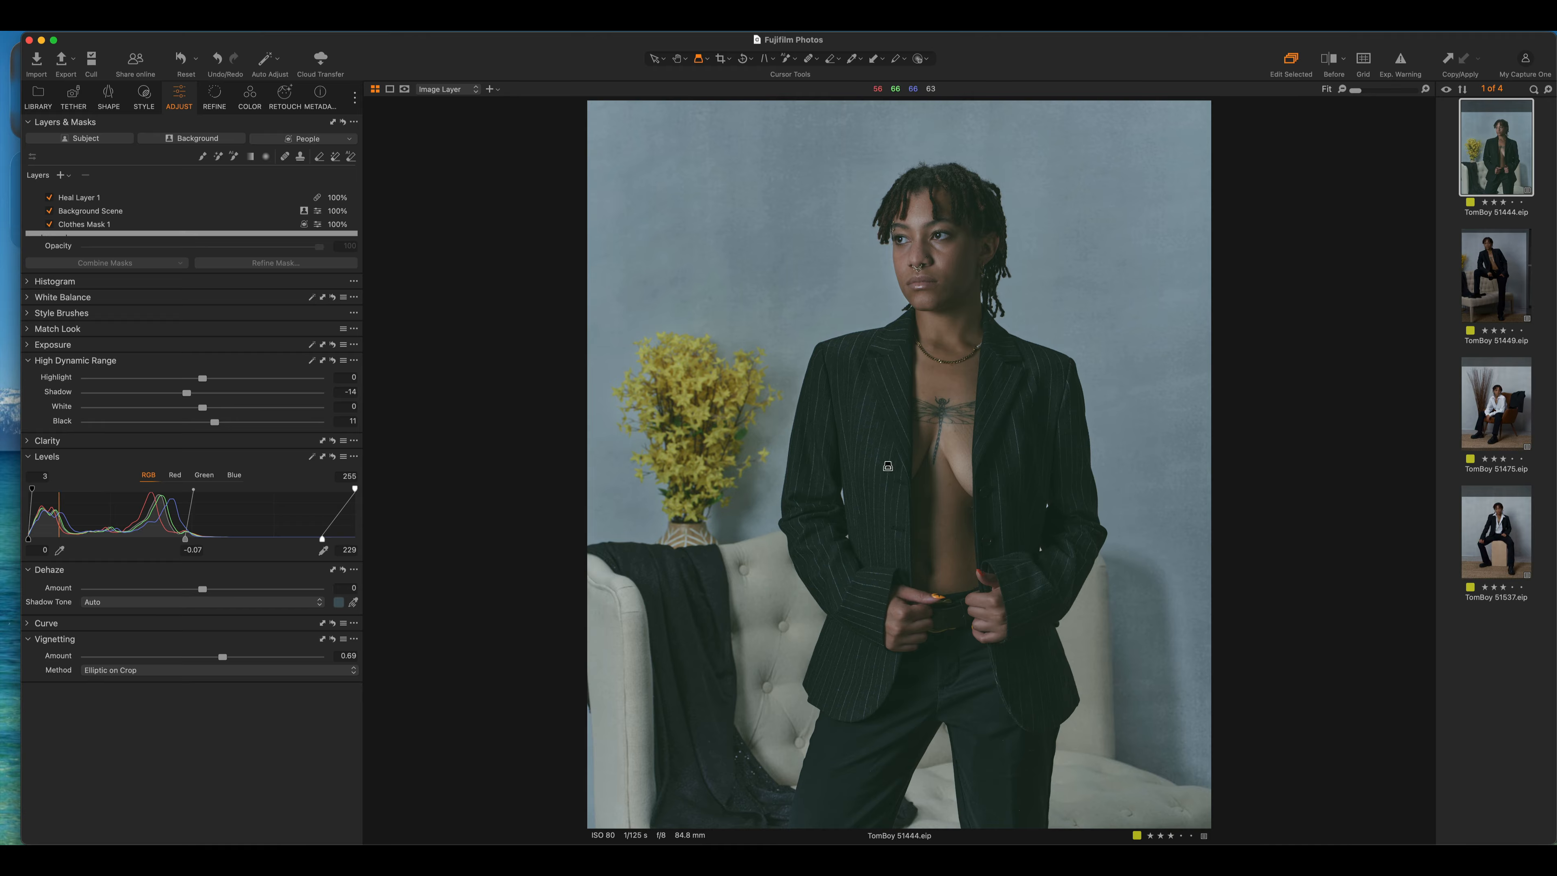
pyautogui.click(29, 346)
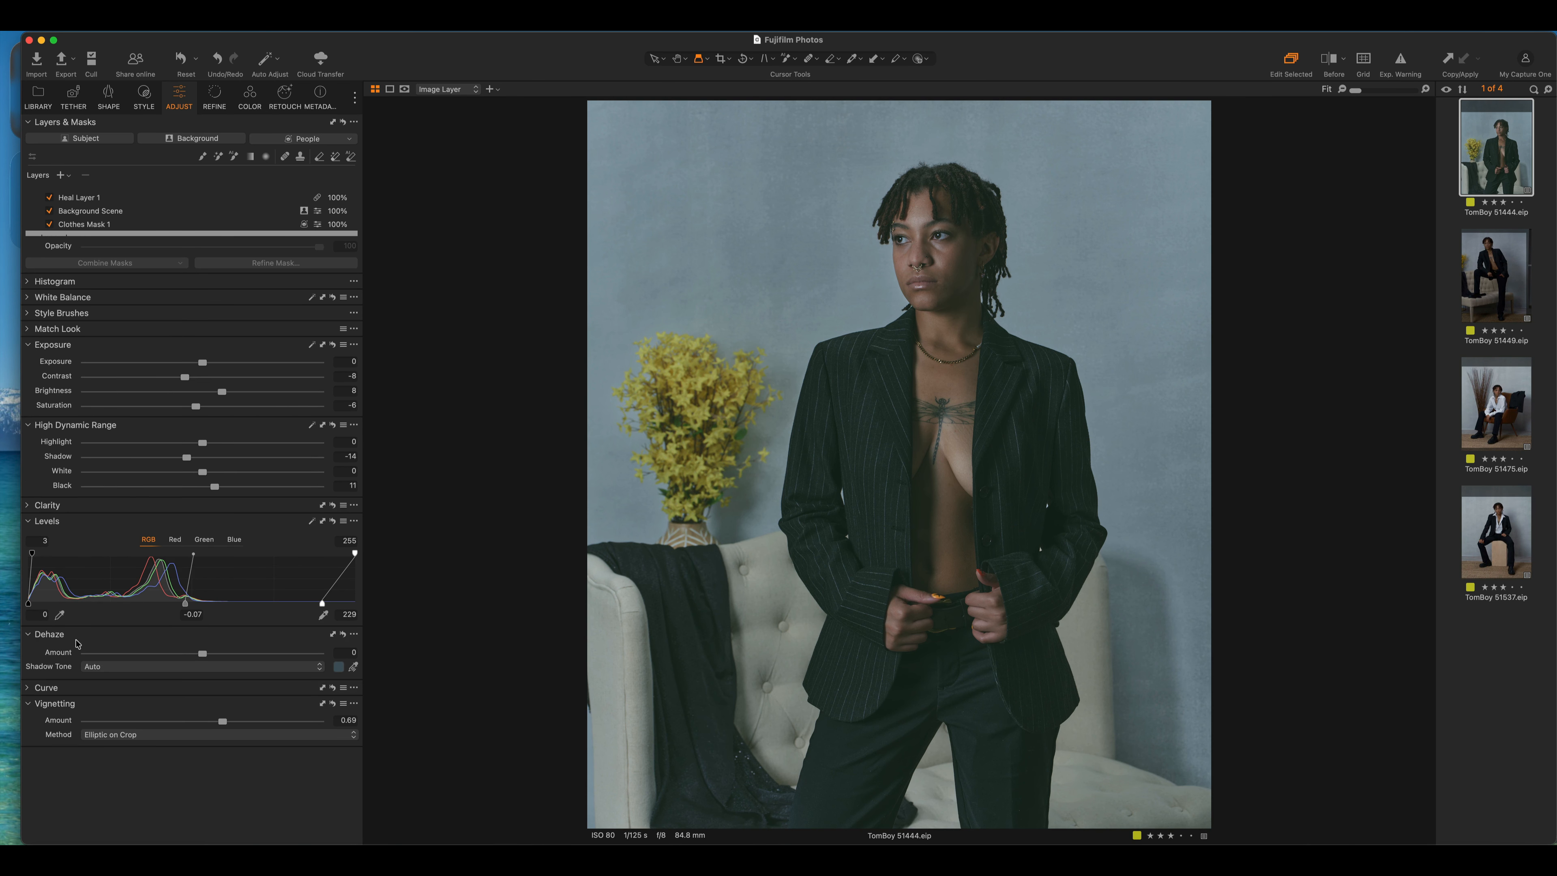
pyautogui.click(28, 688)
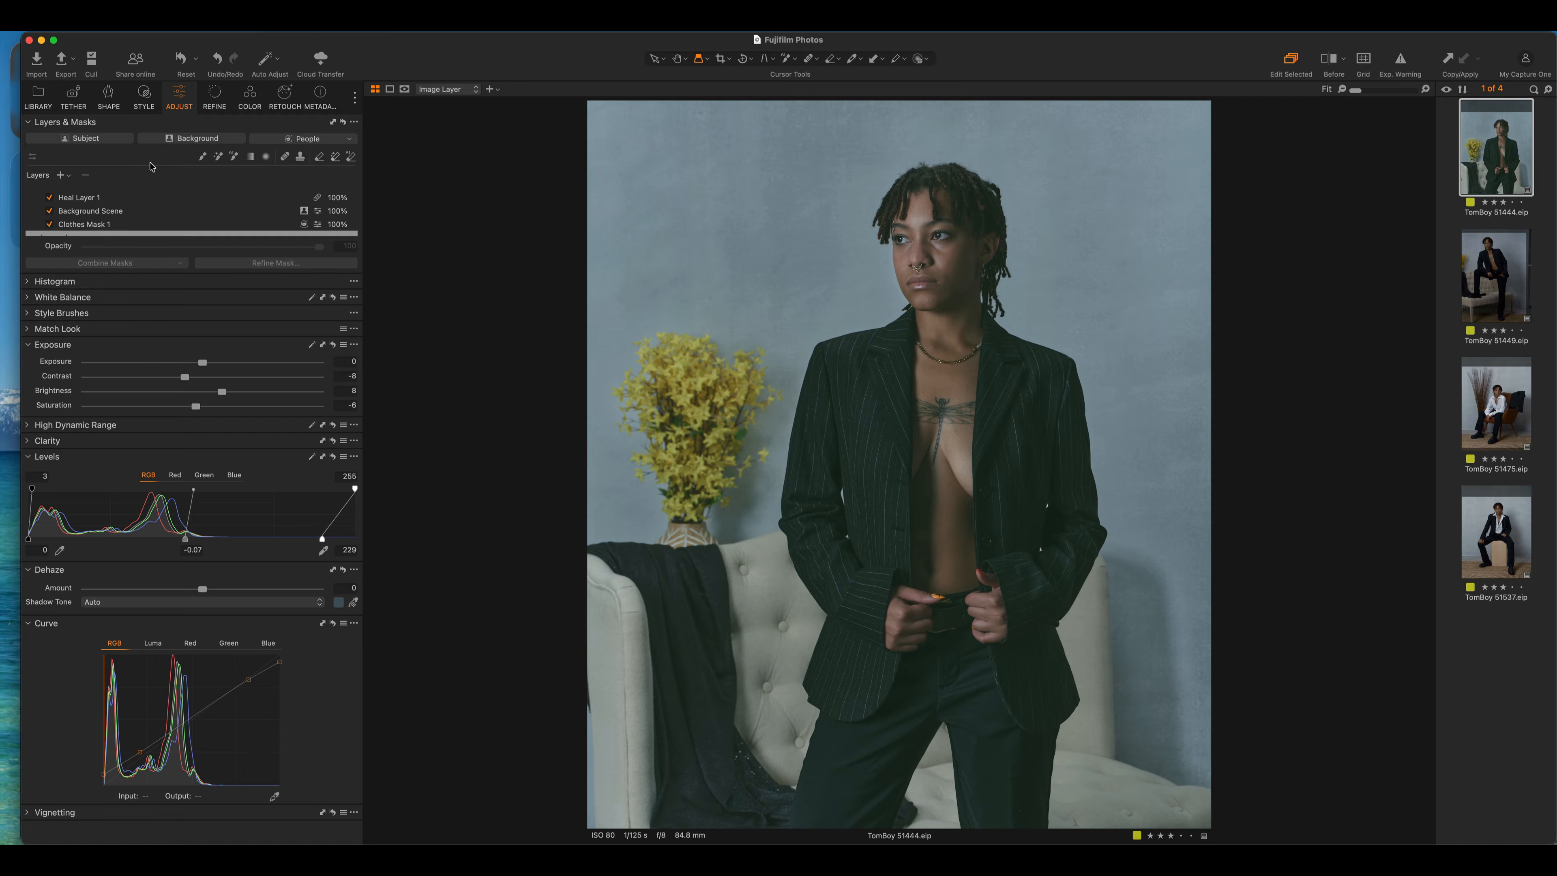
pyautogui.click(145, 96)
pyautogui.click(84, 147)
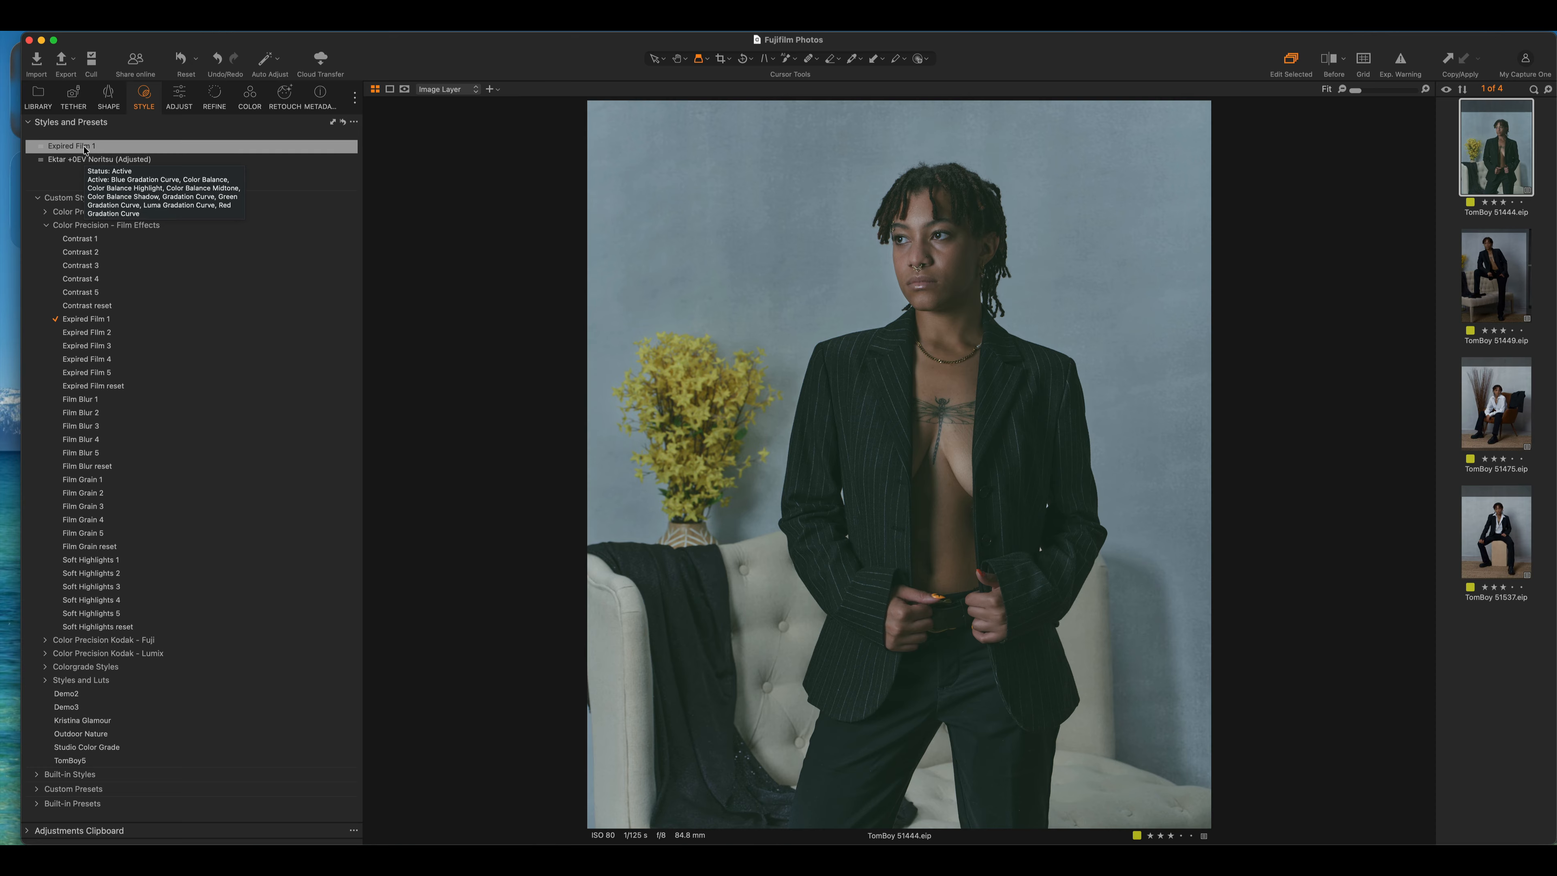
# Clear the applied Expired Film 1 style and reapply it on a new layer
pyautogui.rightClick(84, 148)
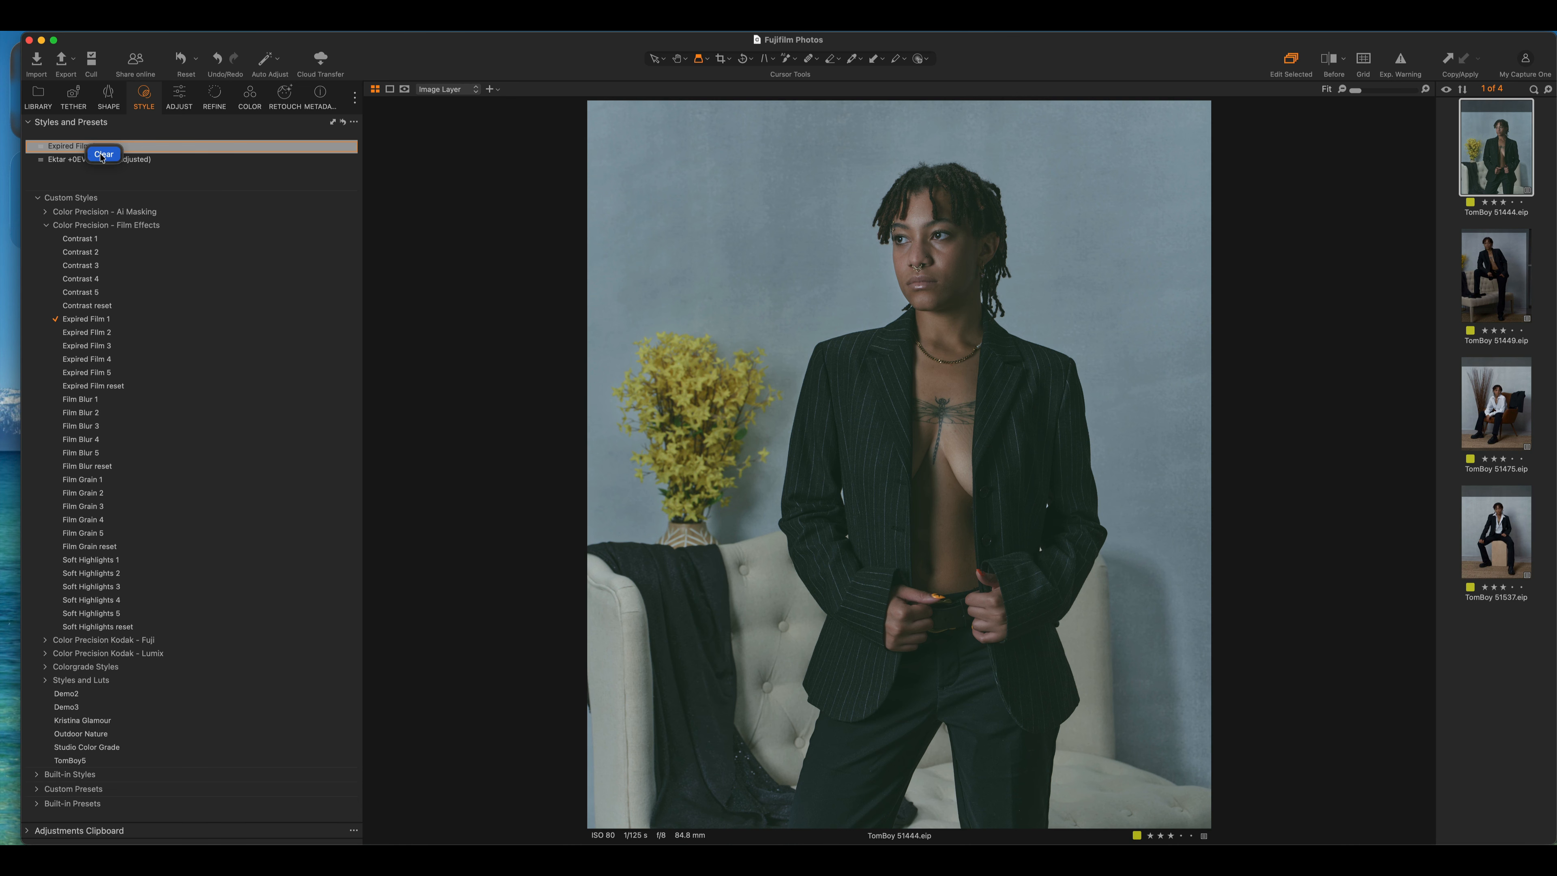
pyautogui.click(100, 154)
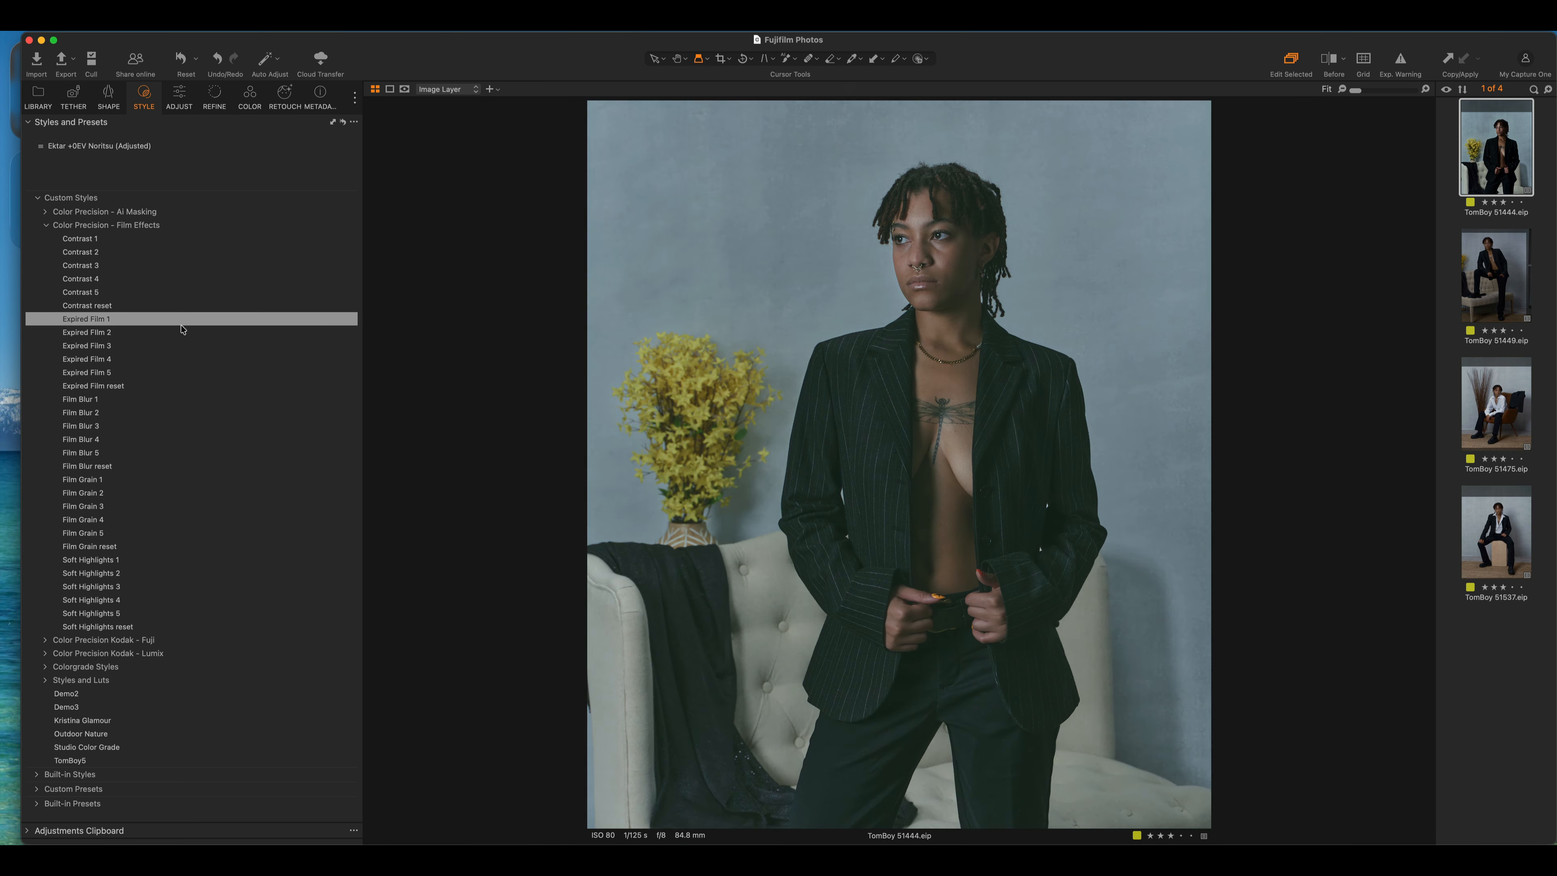
pyautogui.rightClick(180, 317)
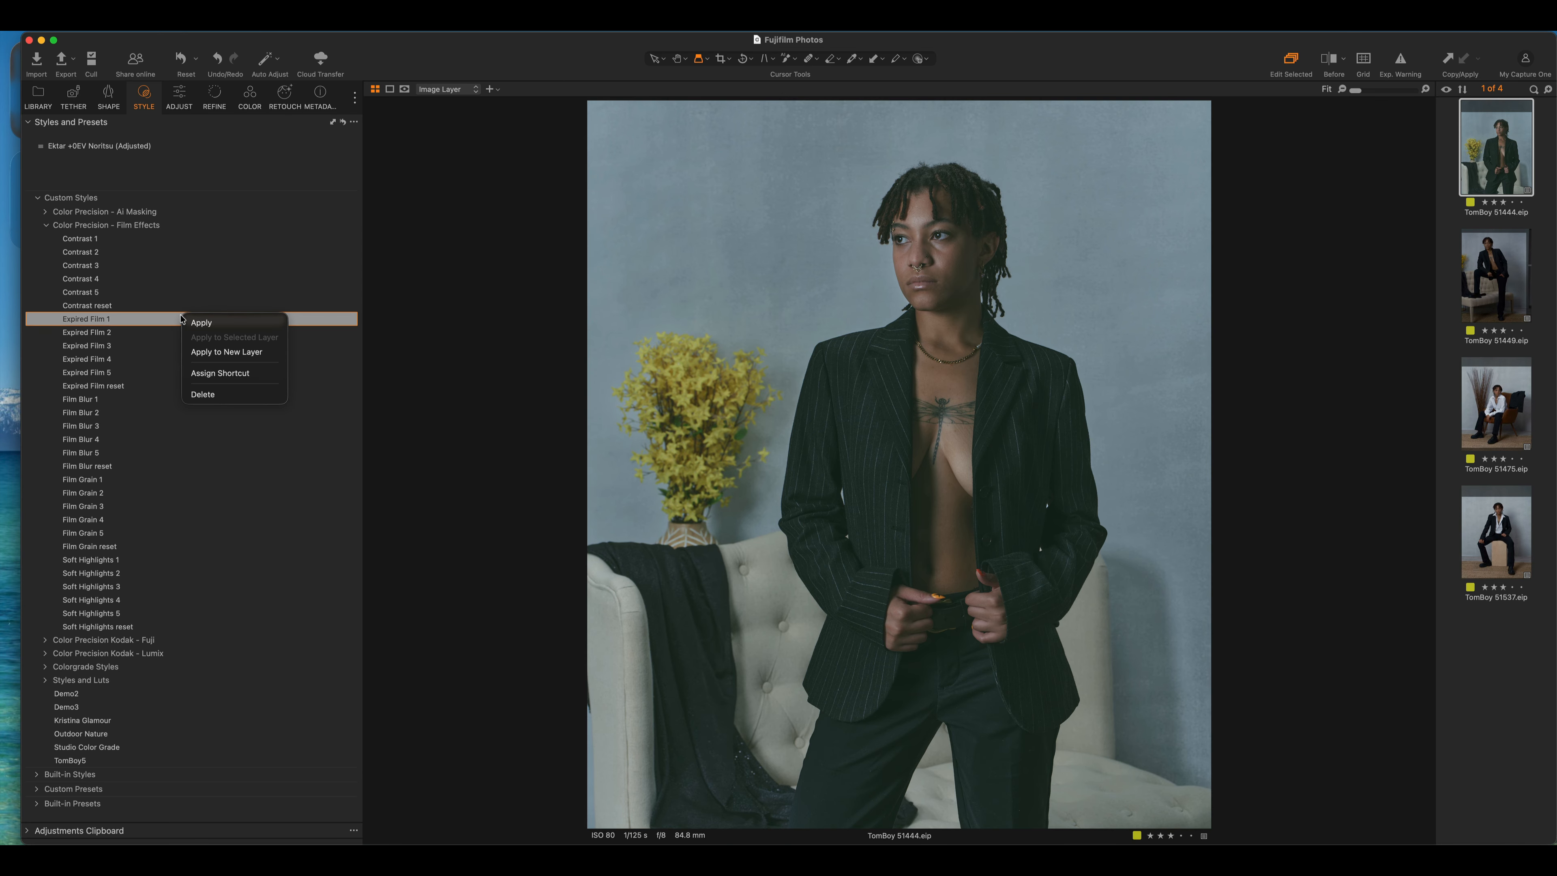
pyautogui.click(227, 354)
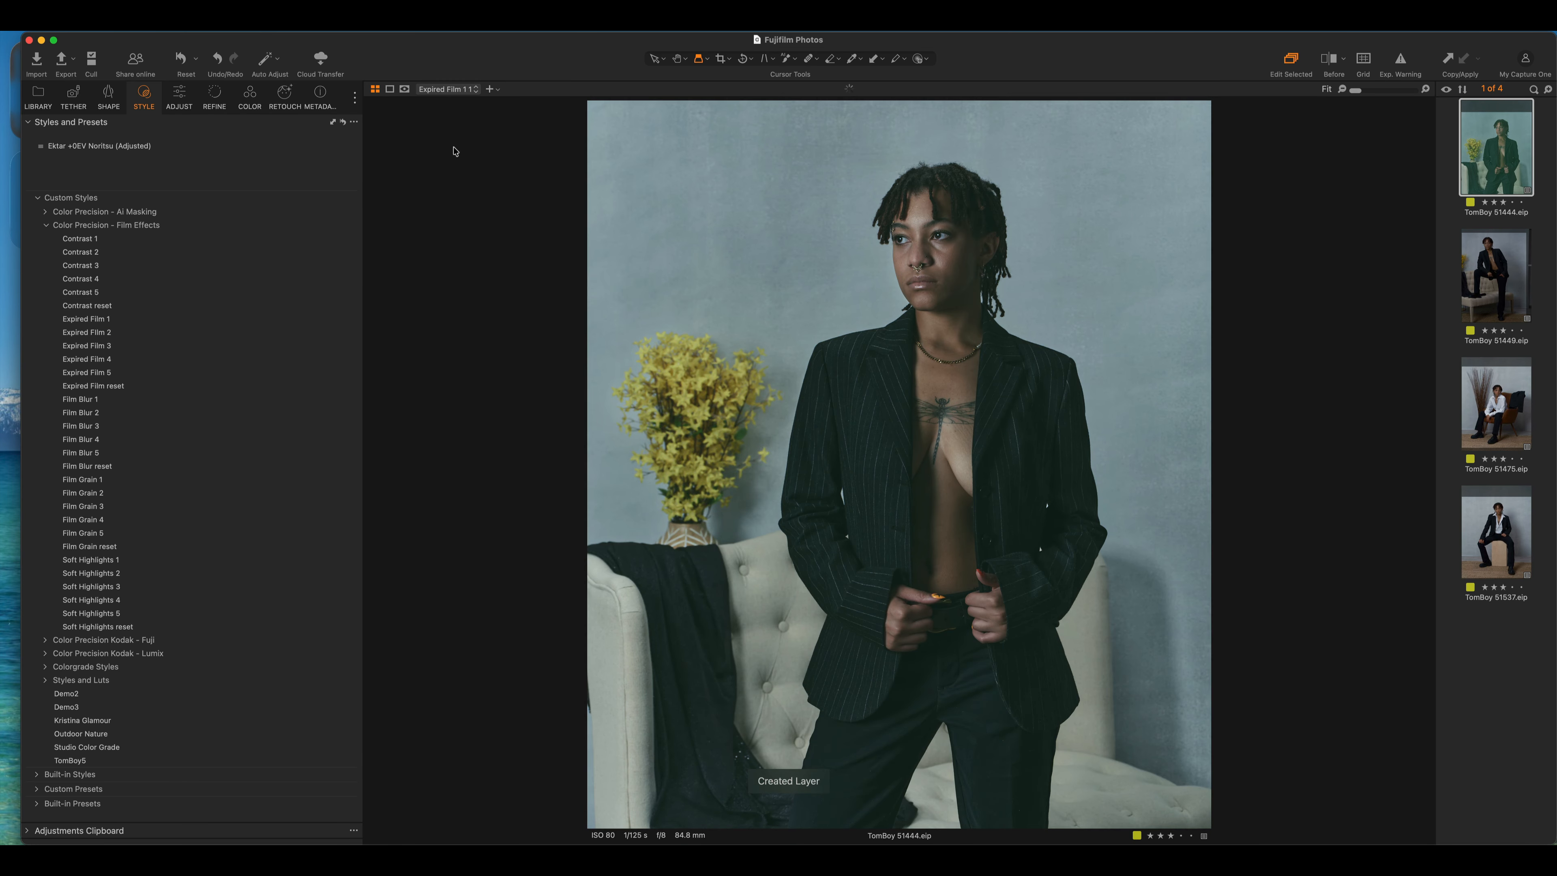
# Lower the Expired Film layer's opacity to 59%
pyautogui.click(179, 97)
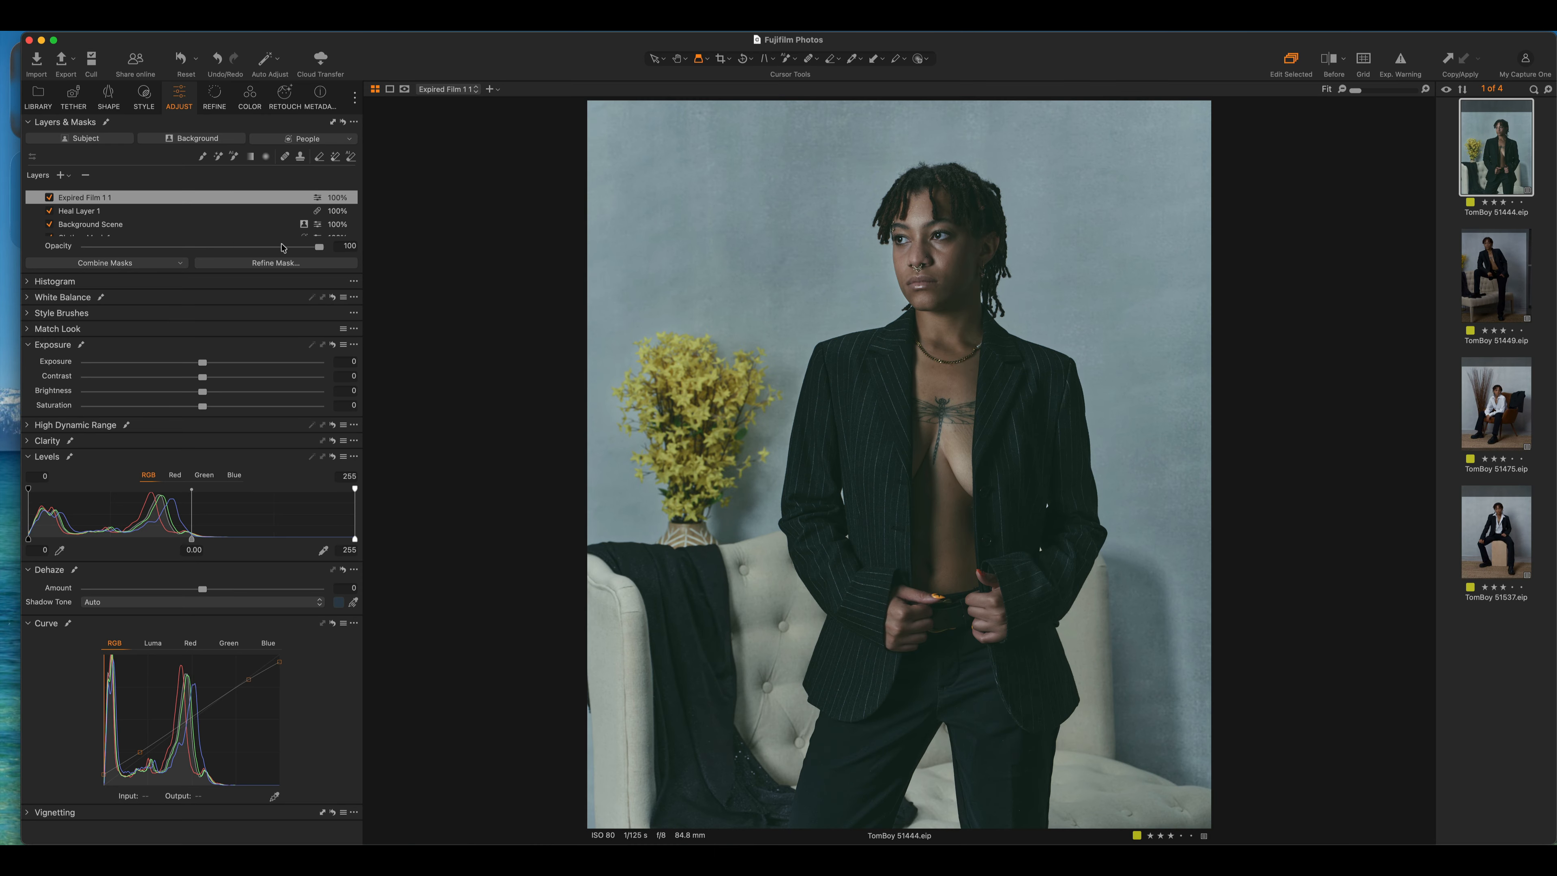
pyautogui.moveTo(318, 247); pyautogui.dragTo(224, 249)
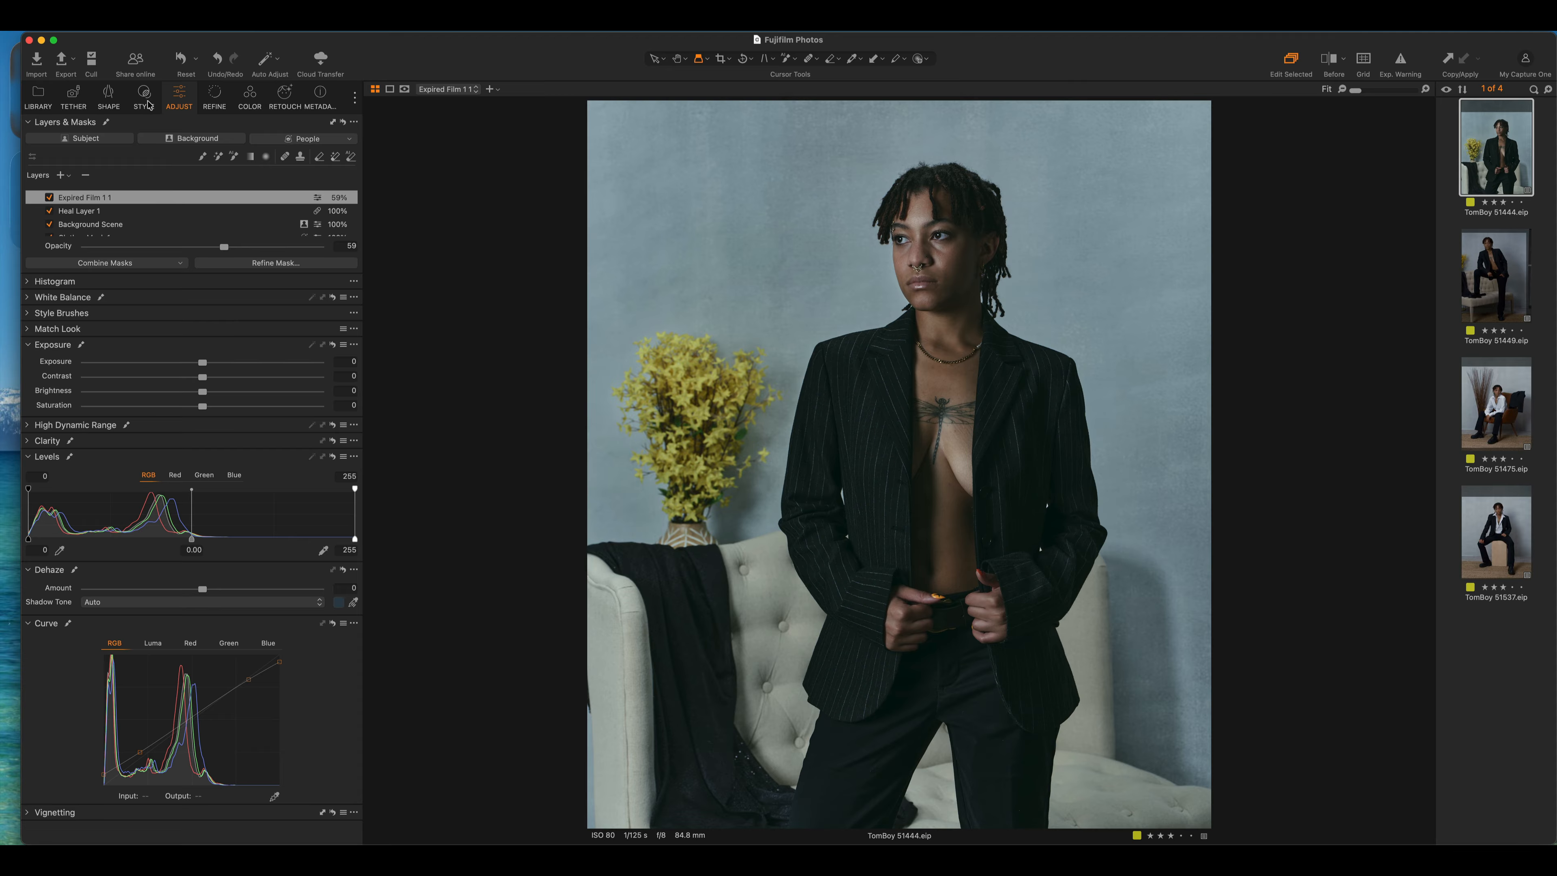
pyautogui.click(144, 98)
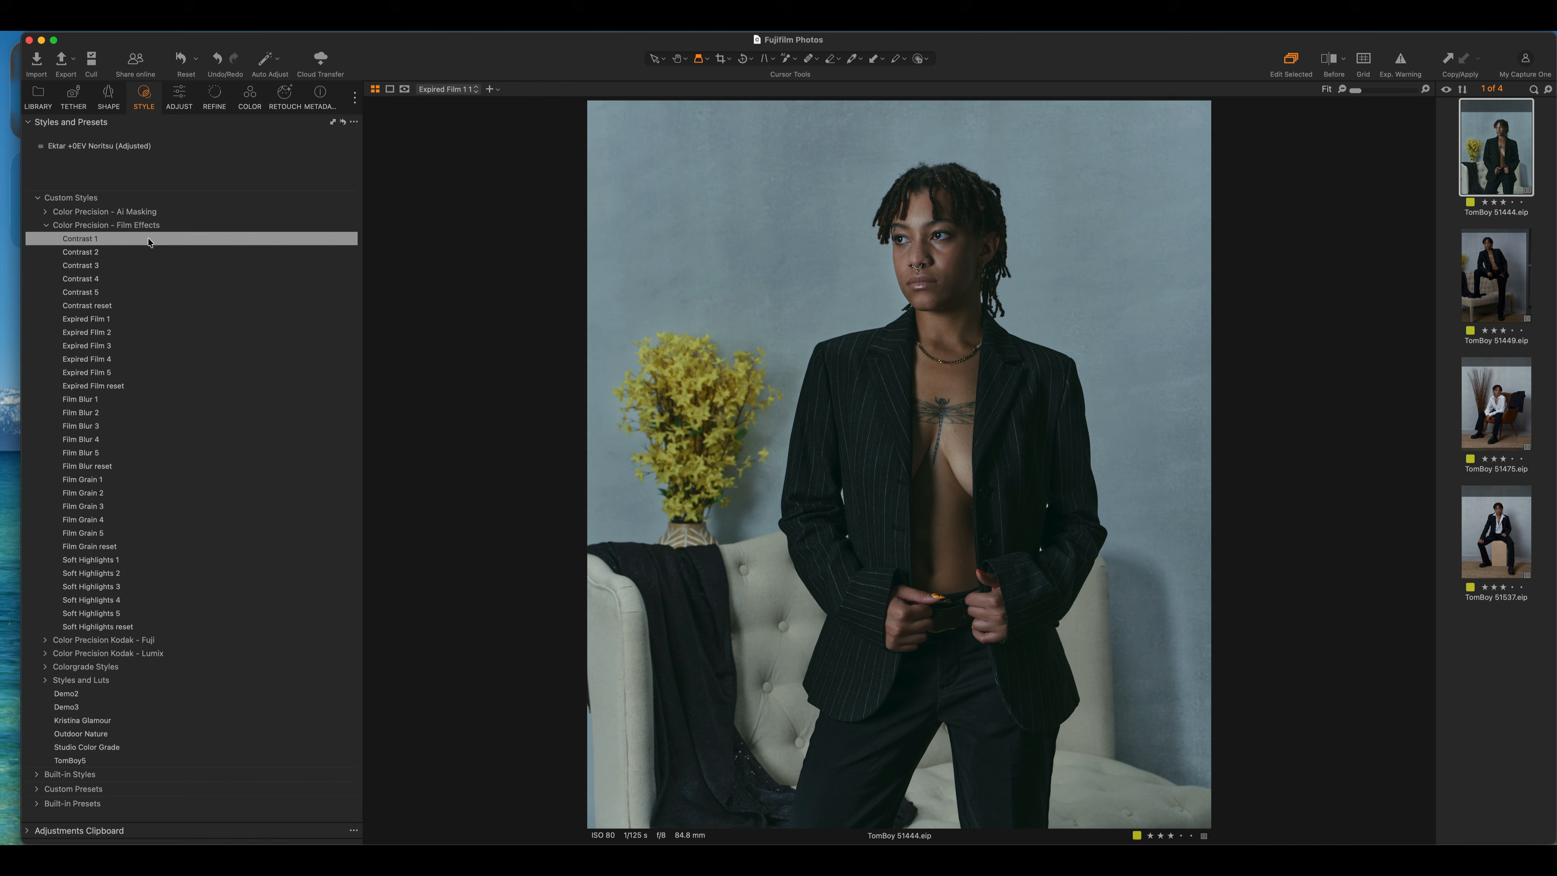
# Undo the Expired Film layer and apply the Contrast 2 style
pyautogui.press('super+z')
pyautogui.rightClick(98, 254)
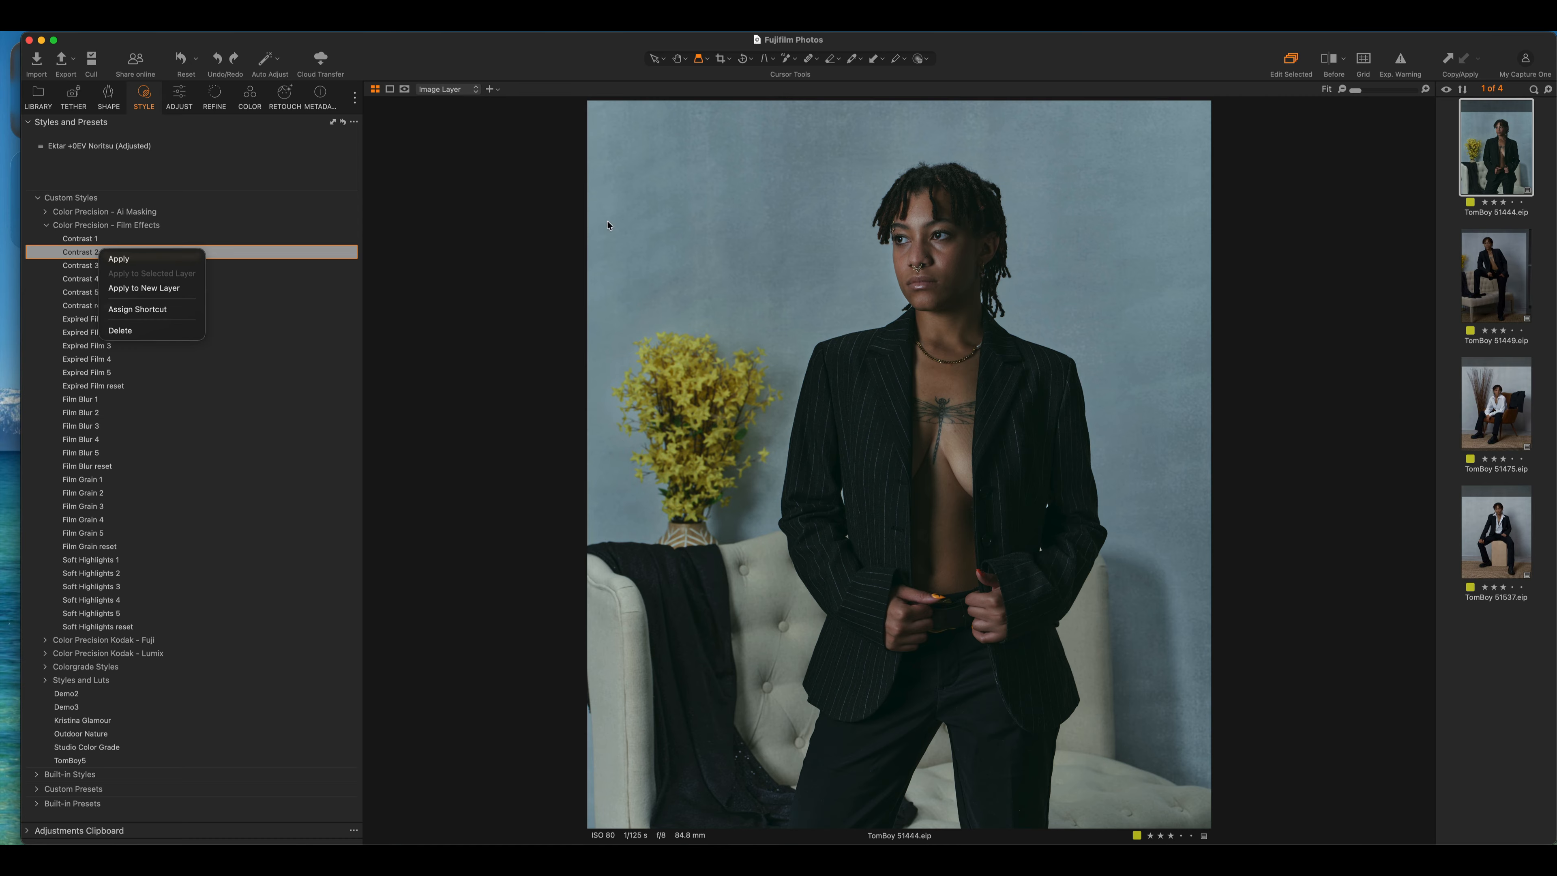
pyautogui.click(120, 259)
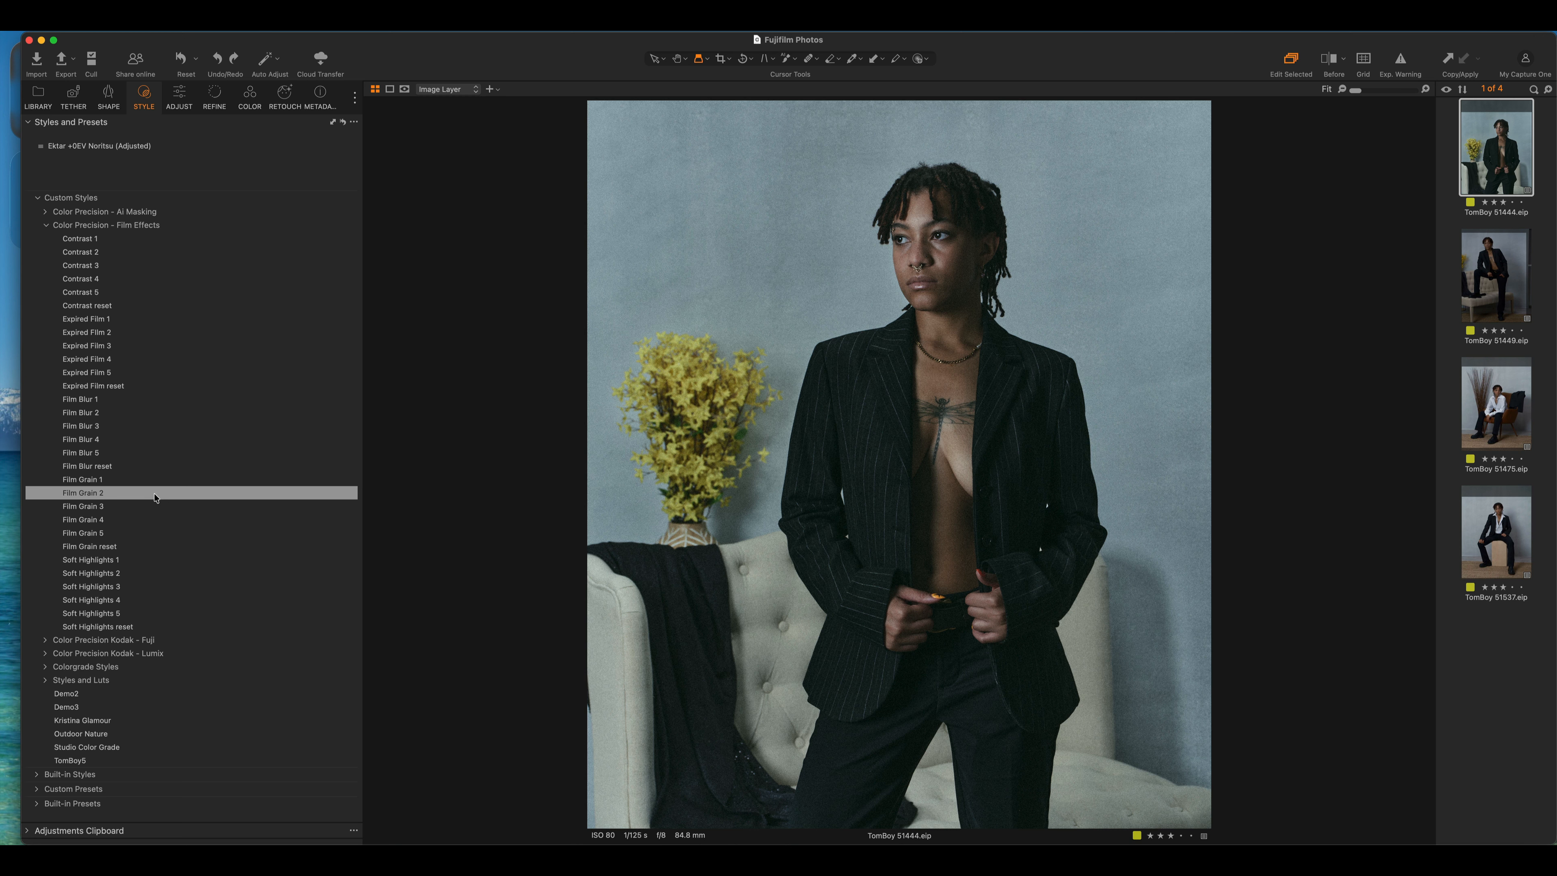
# Apply Film Grain 1, giving Silver Rich grain at Impact 100, Granularity 20
pyautogui.rightClick(155, 497)
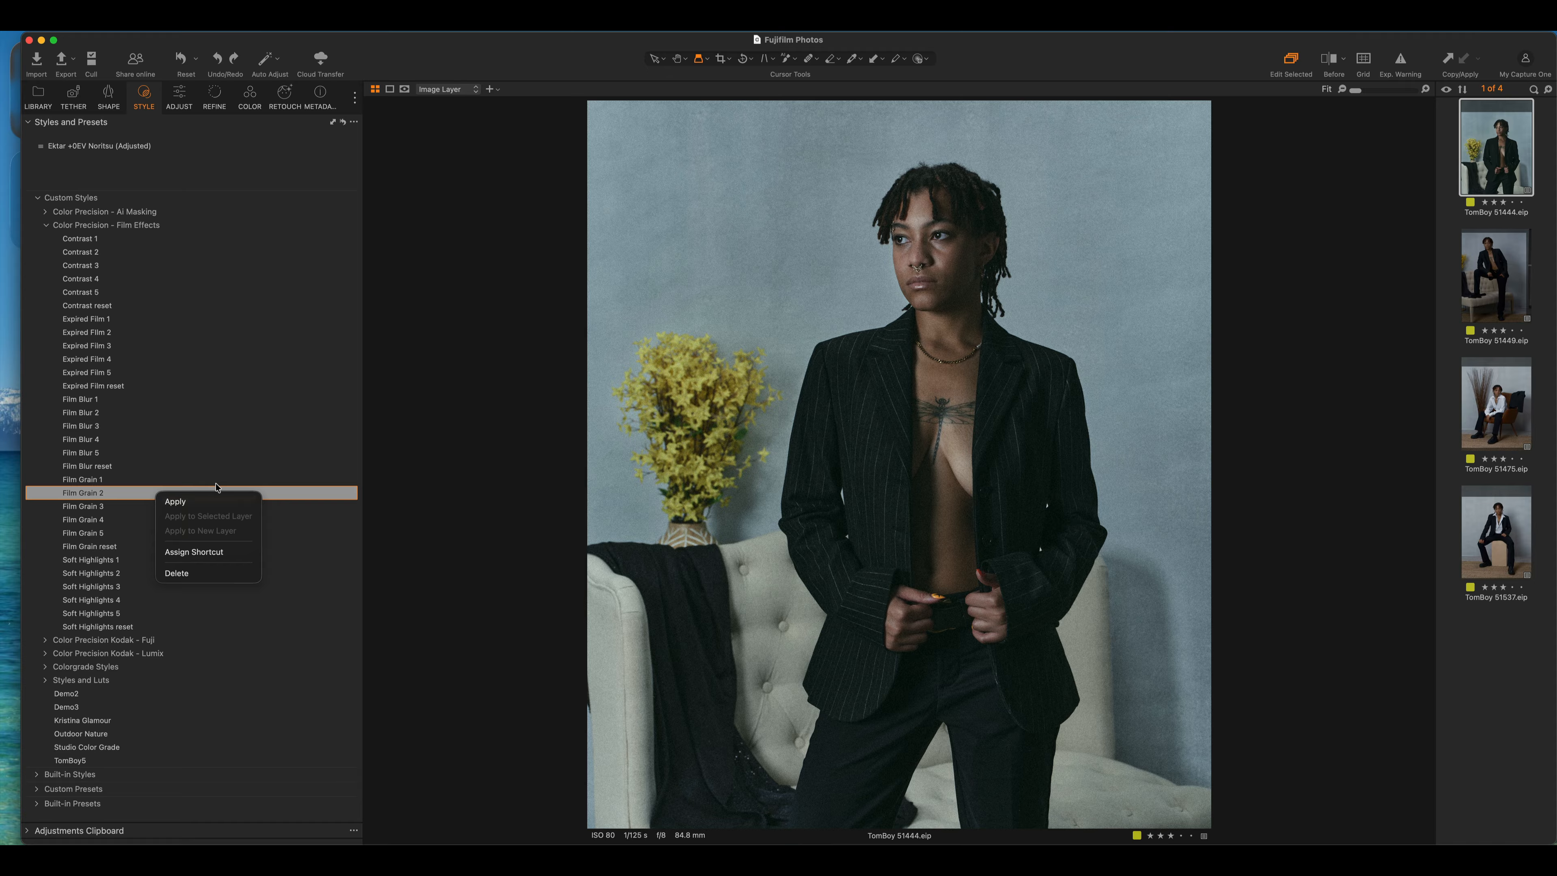
pyautogui.click(529, 356)
pyautogui.click(179, 95)
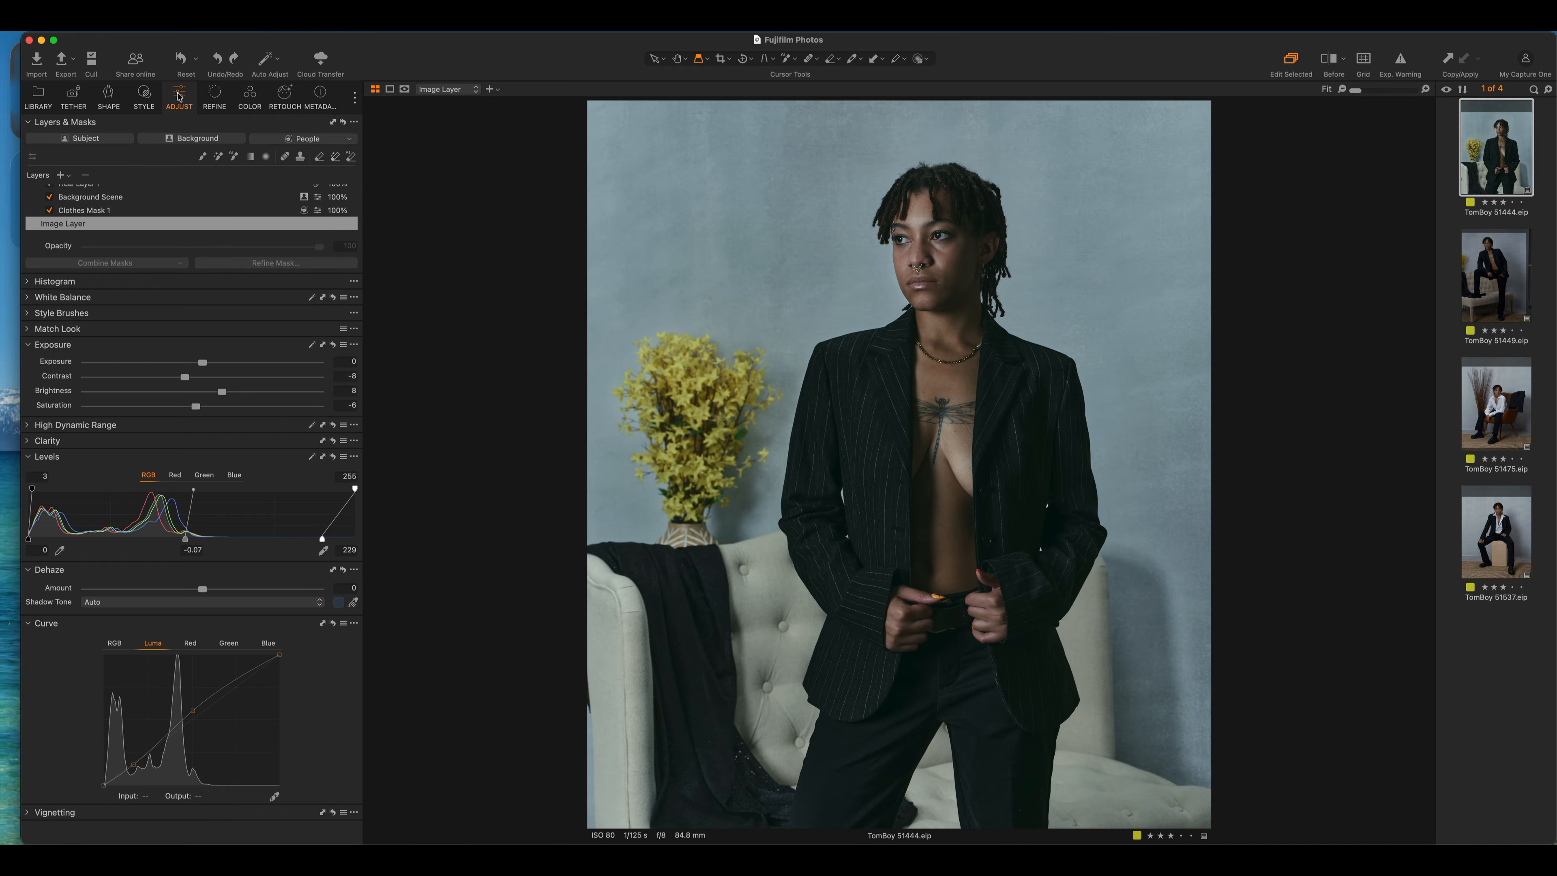
pyautogui.click(144, 94)
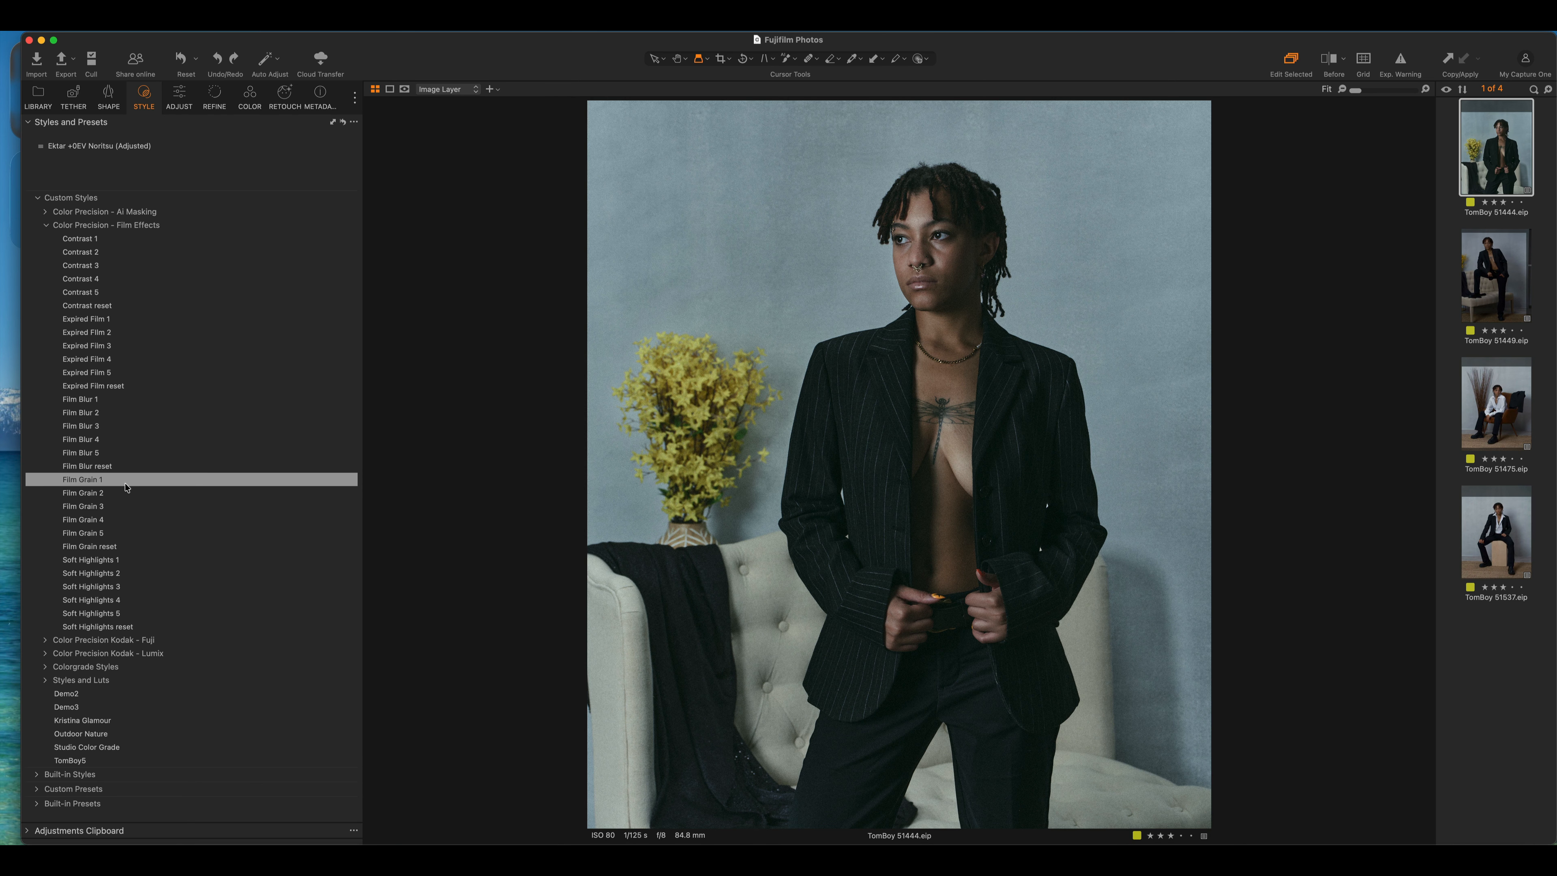
pyautogui.click(127, 484)
pyautogui.click(177, 96)
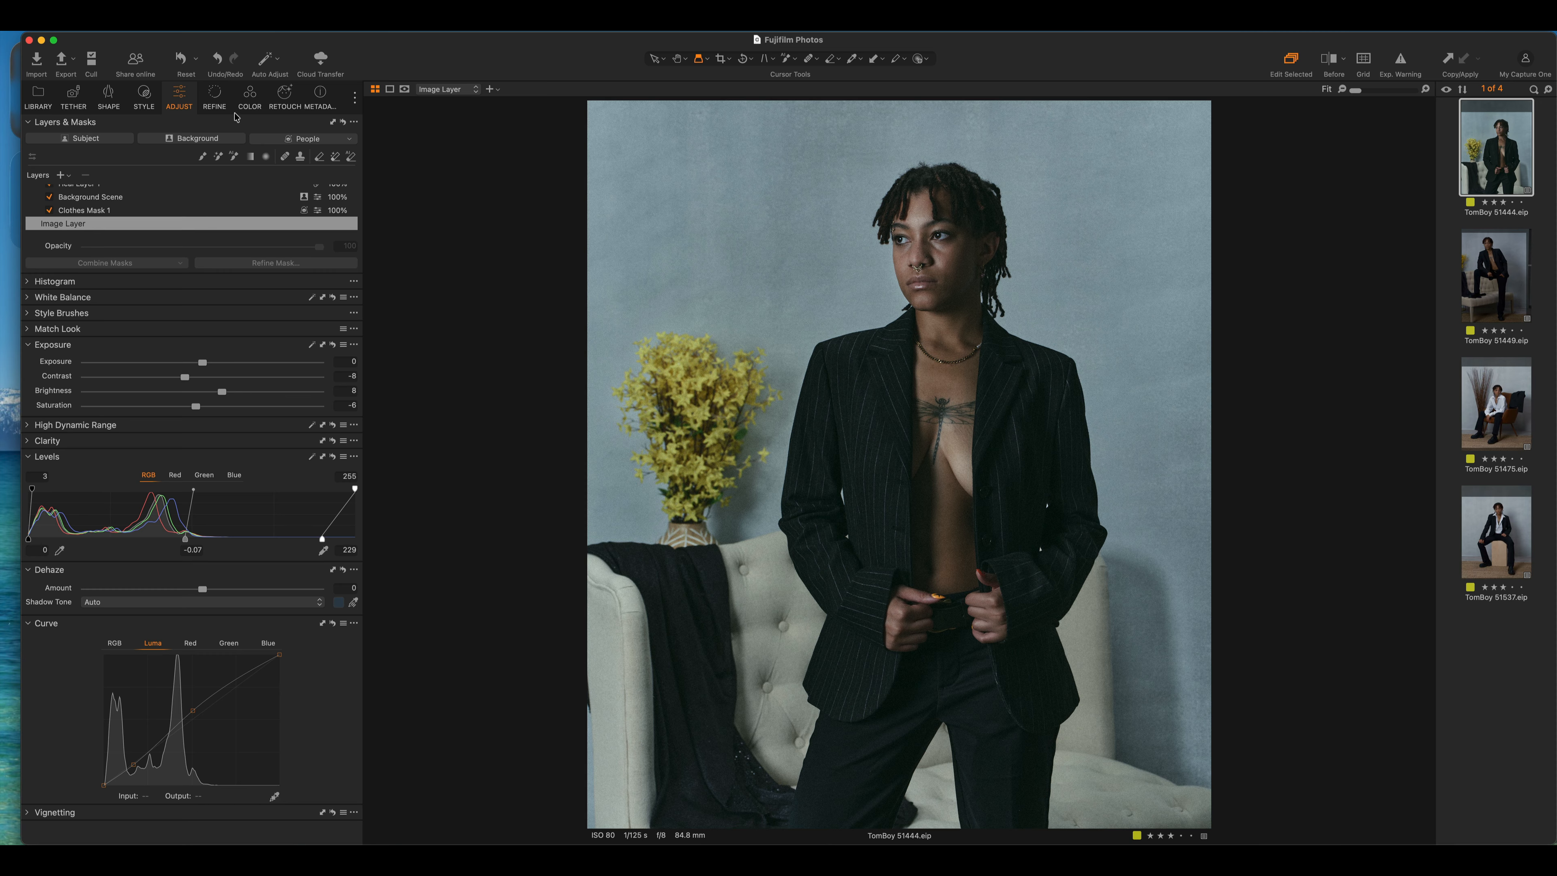
pyautogui.click(214, 95)
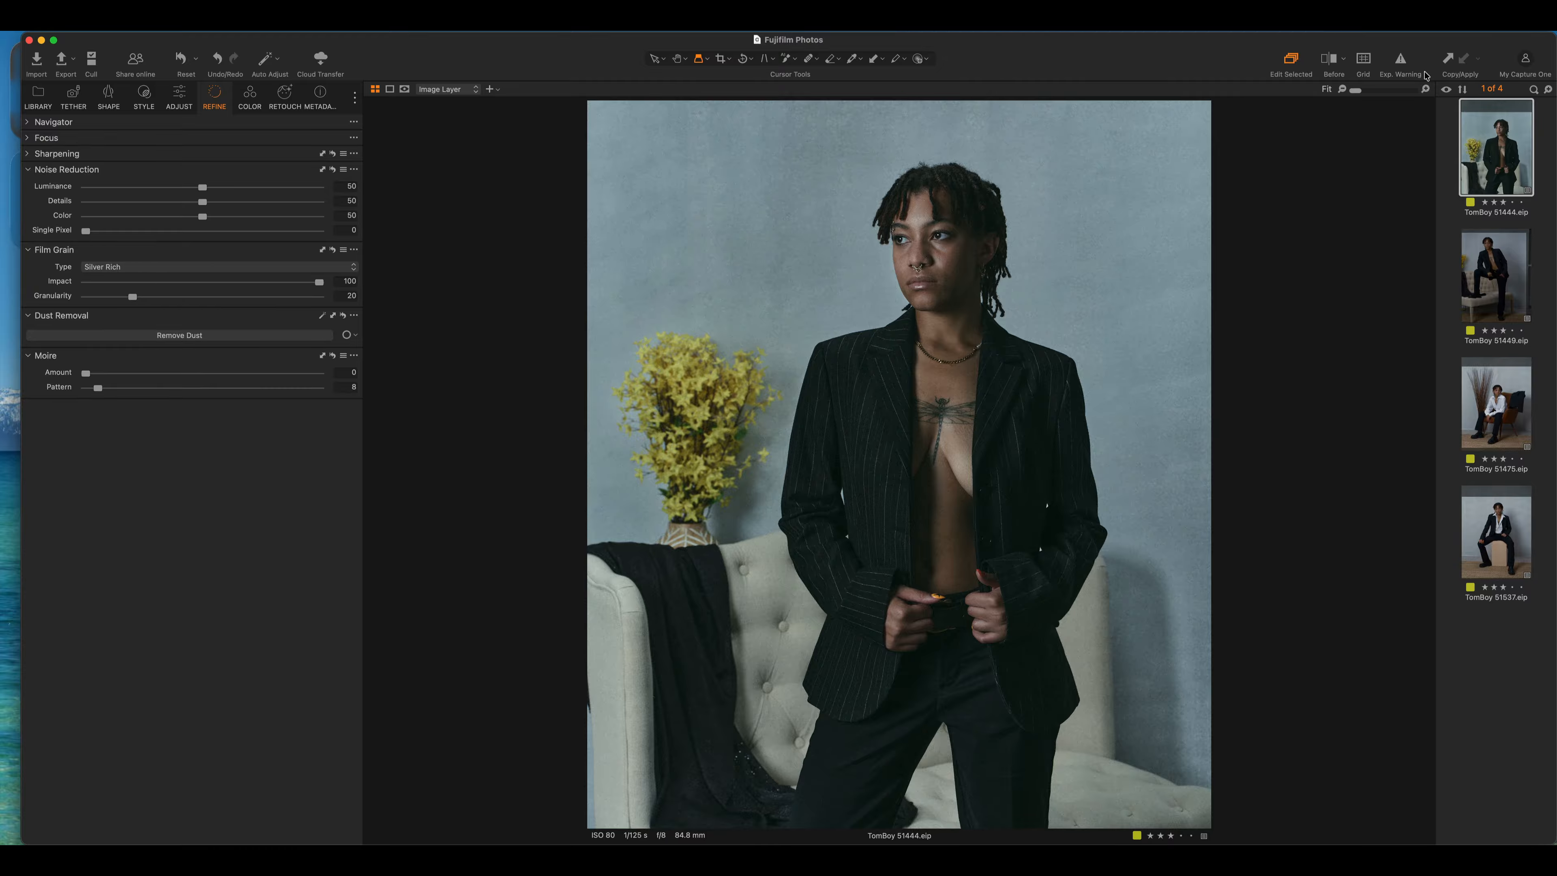
# Inspect the face at 100% and lower Film Grain Impact from 100 to 38
pyautogui.click(1425, 90)
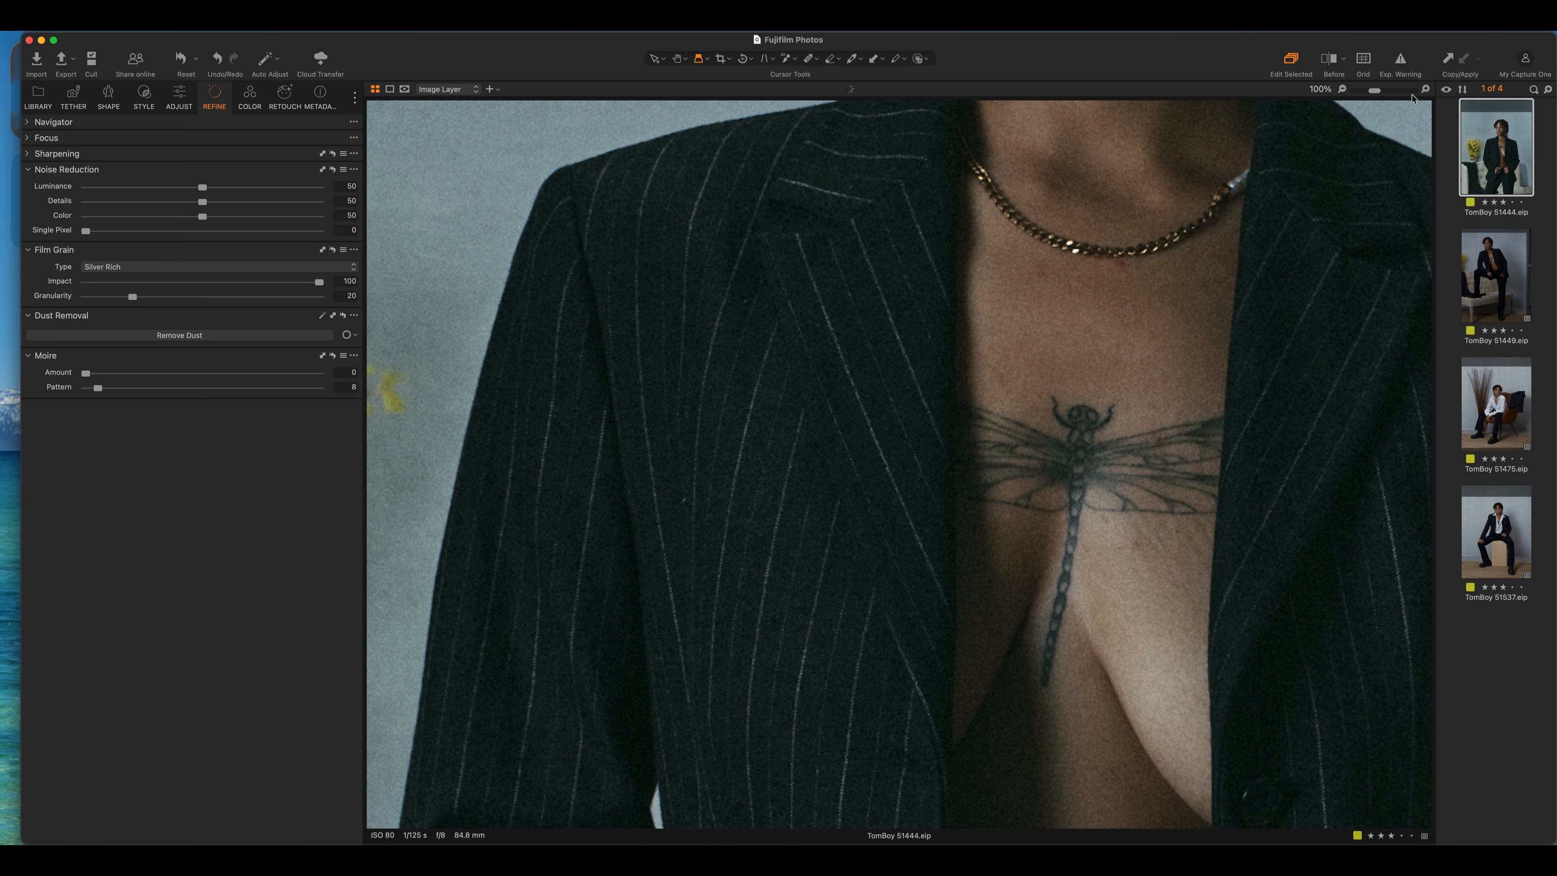
pyautogui.click(1219, 172)
pyautogui.moveTo(1218, 172); pyautogui.dragTo(985, 641)
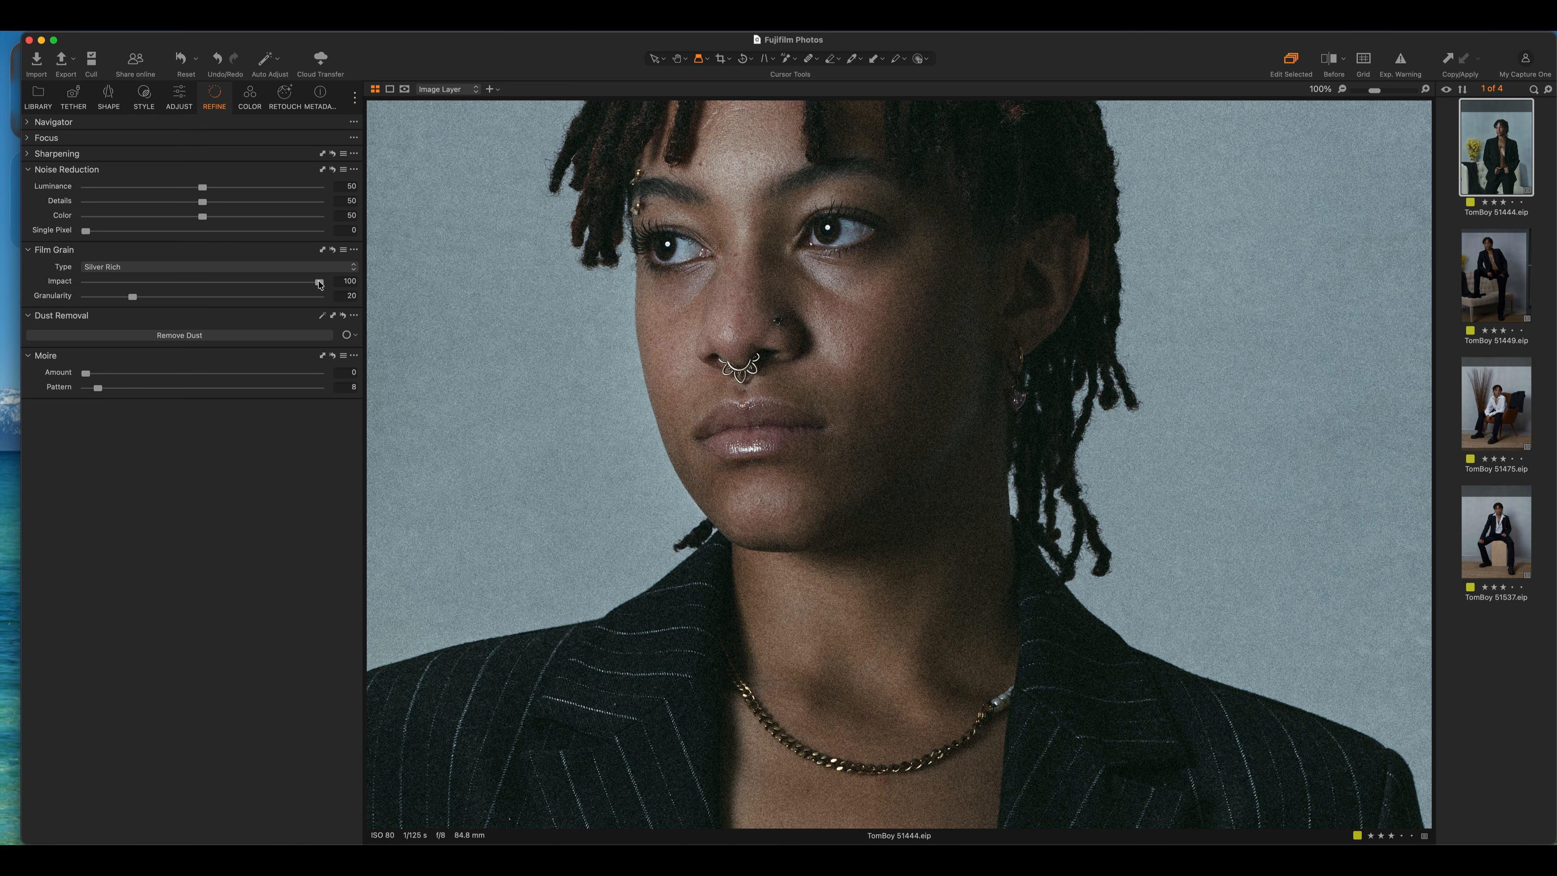
pyautogui.moveTo(319, 284); pyautogui.dragTo(175, 286)
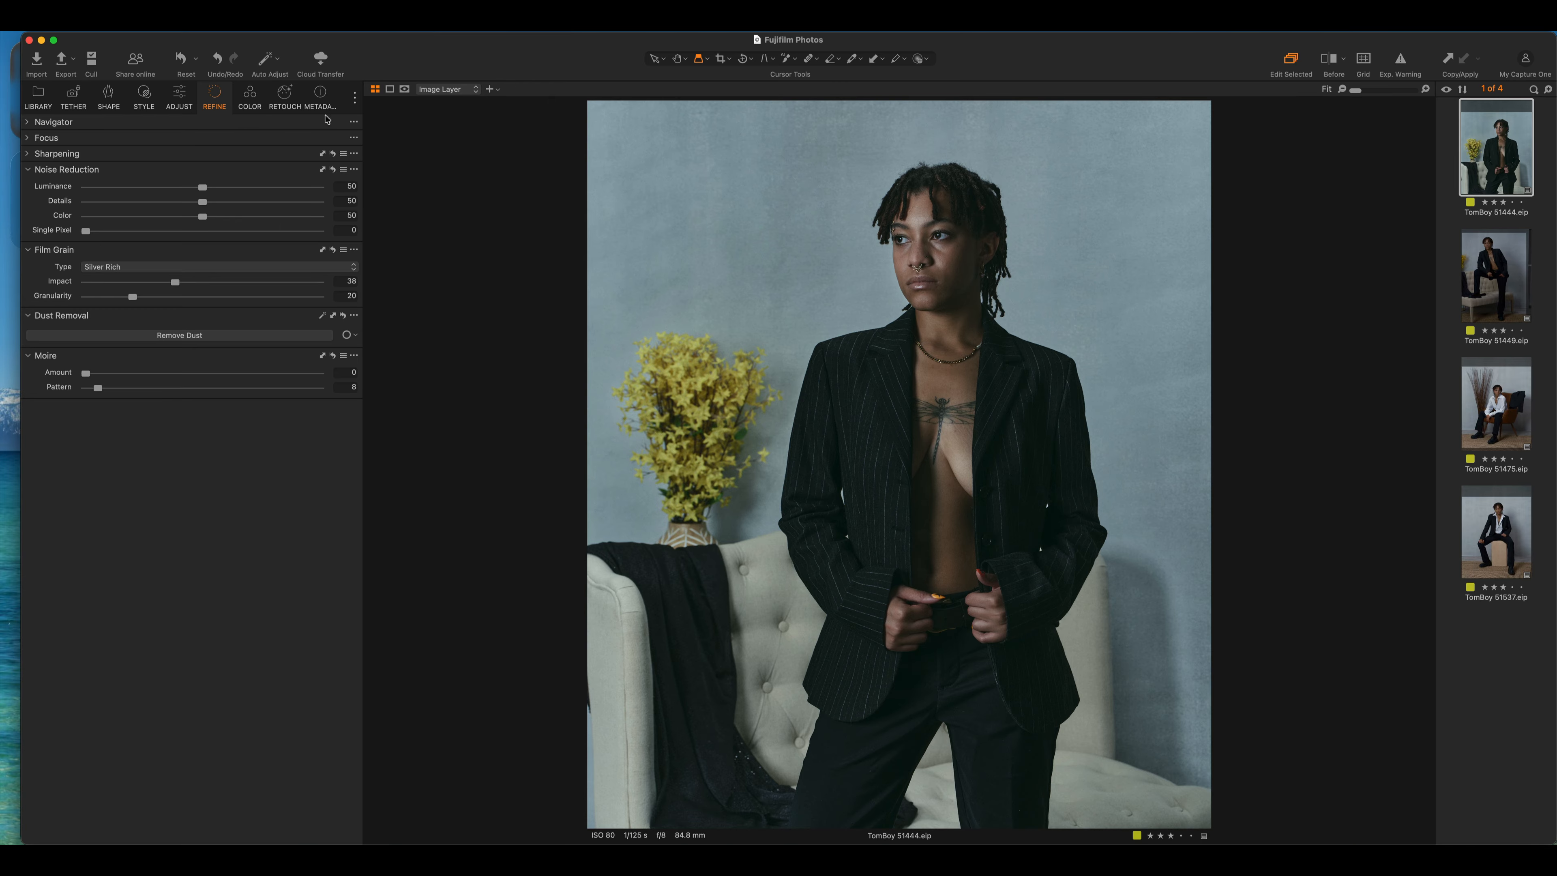
# Put Soft Highlights 2 on a new 100% layer above the Expired Film layer
pyautogui.click(145, 97)
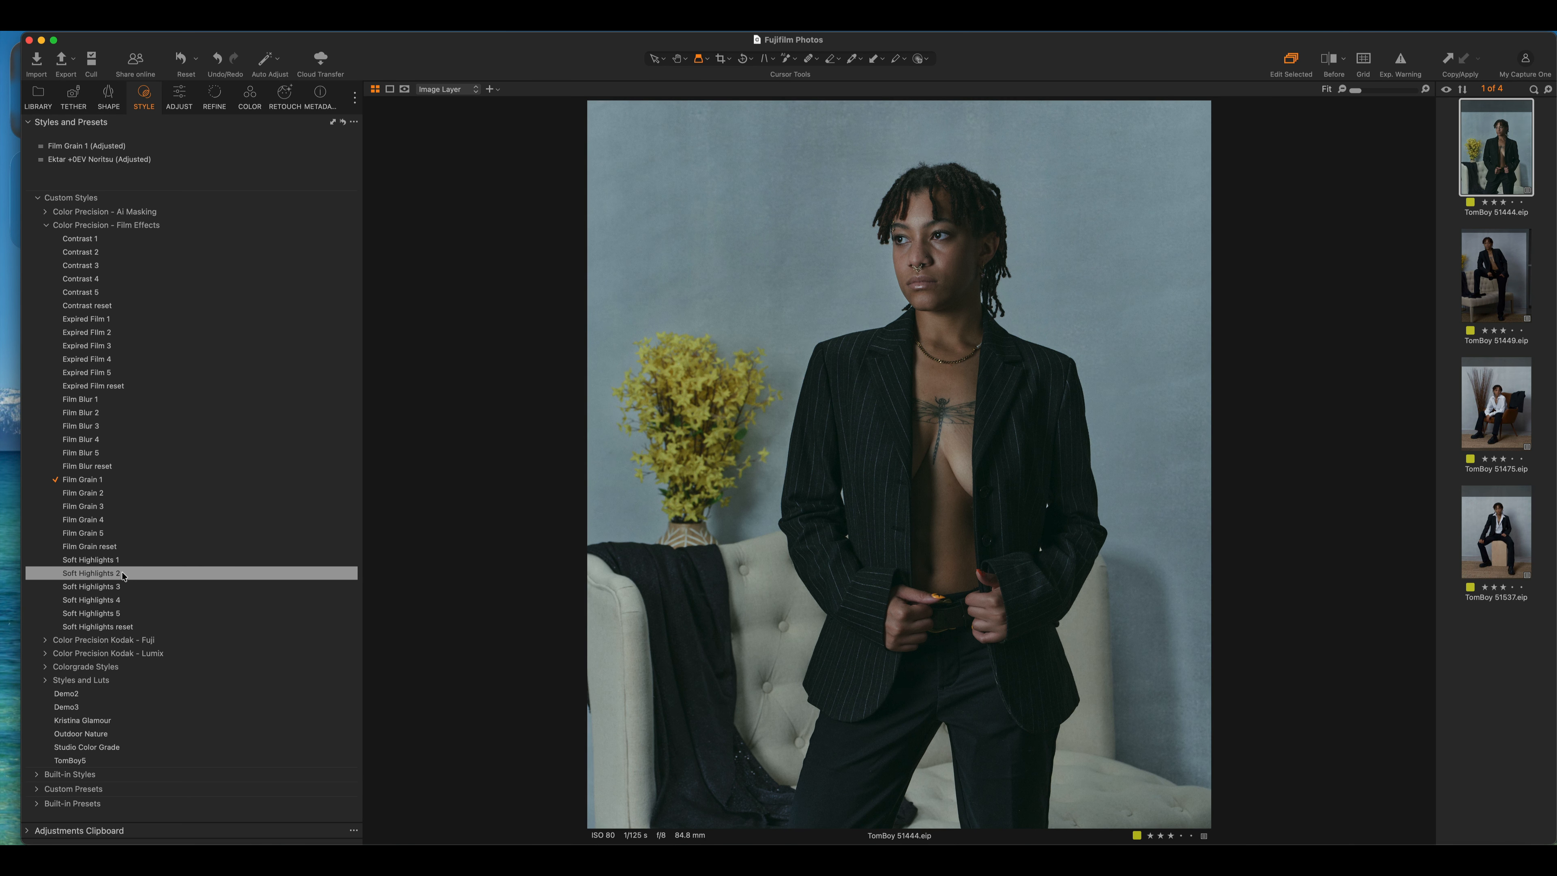
pyautogui.rightClick(123, 575)
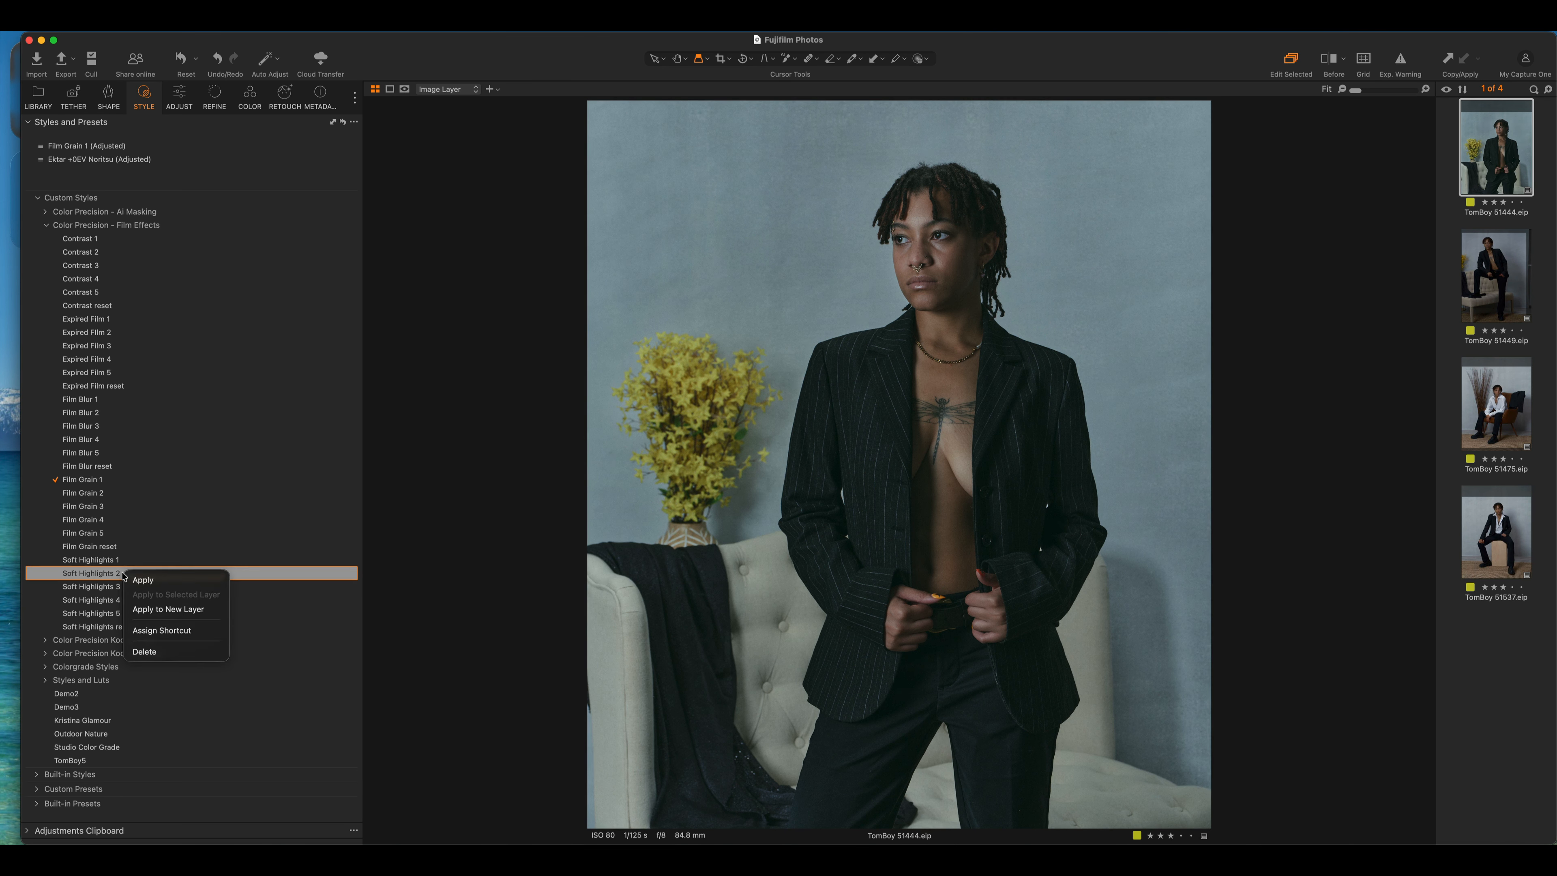
pyautogui.click(181, 609)
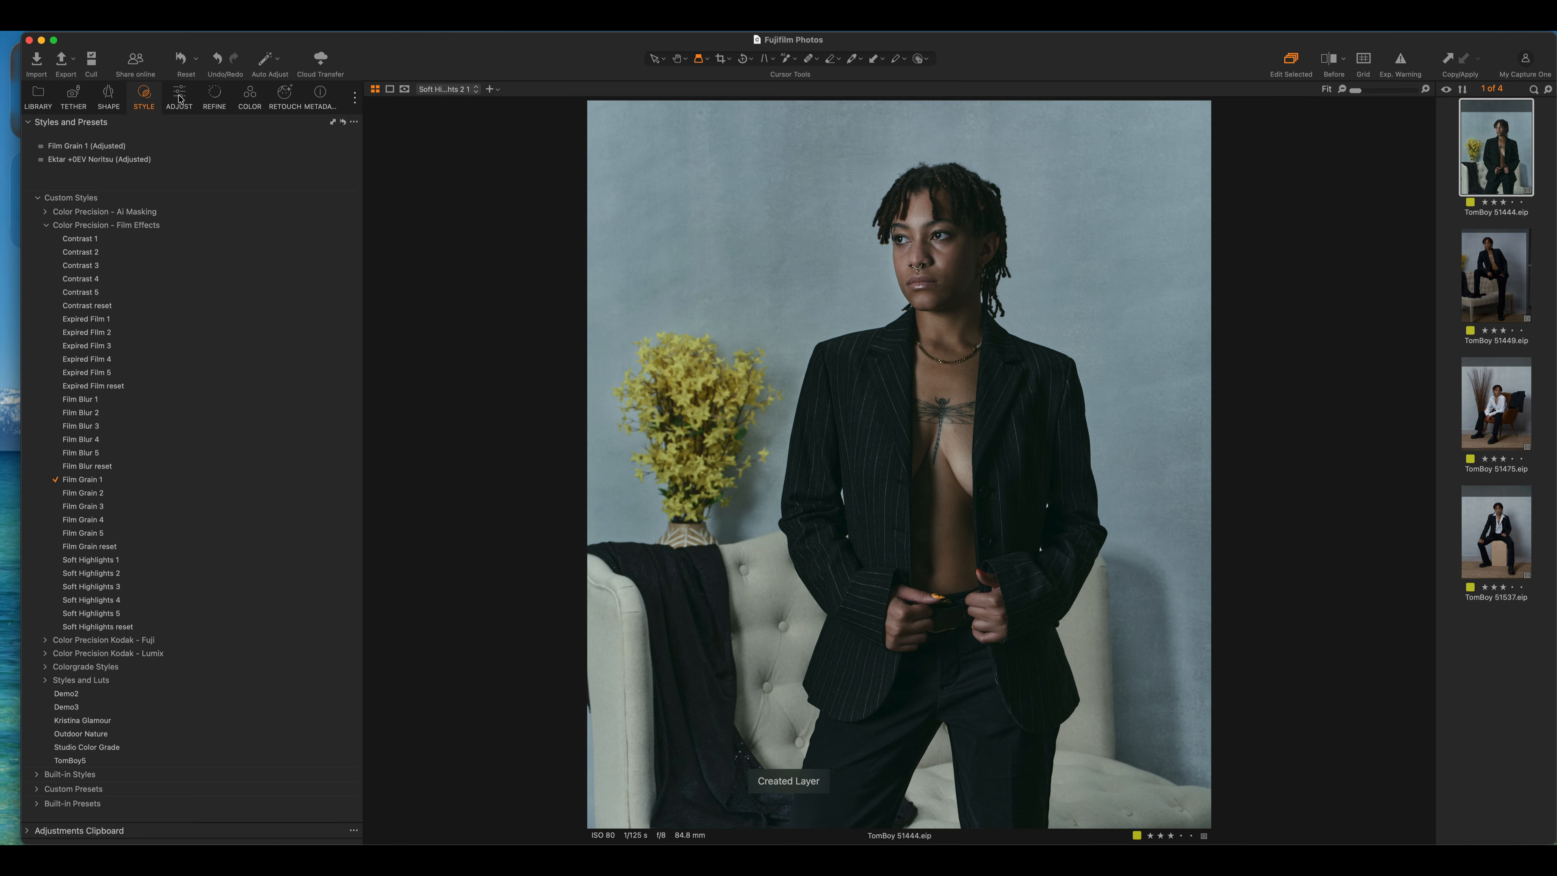
pyautogui.click(180, 98)
pyautogui.scroll(3, 147, 206)
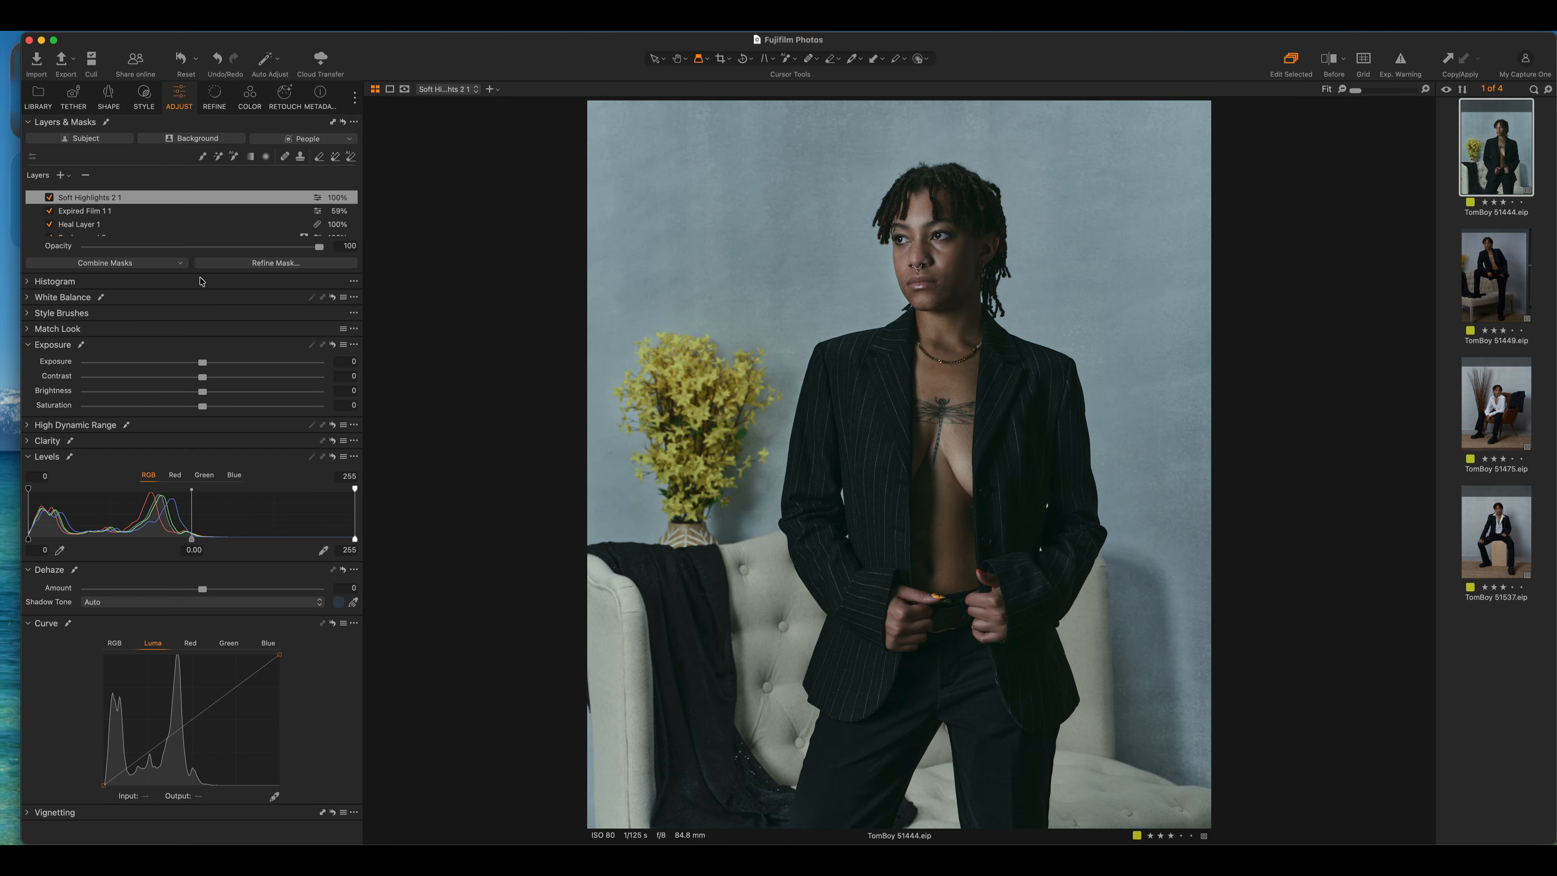
pyautogui.click(143, 98)
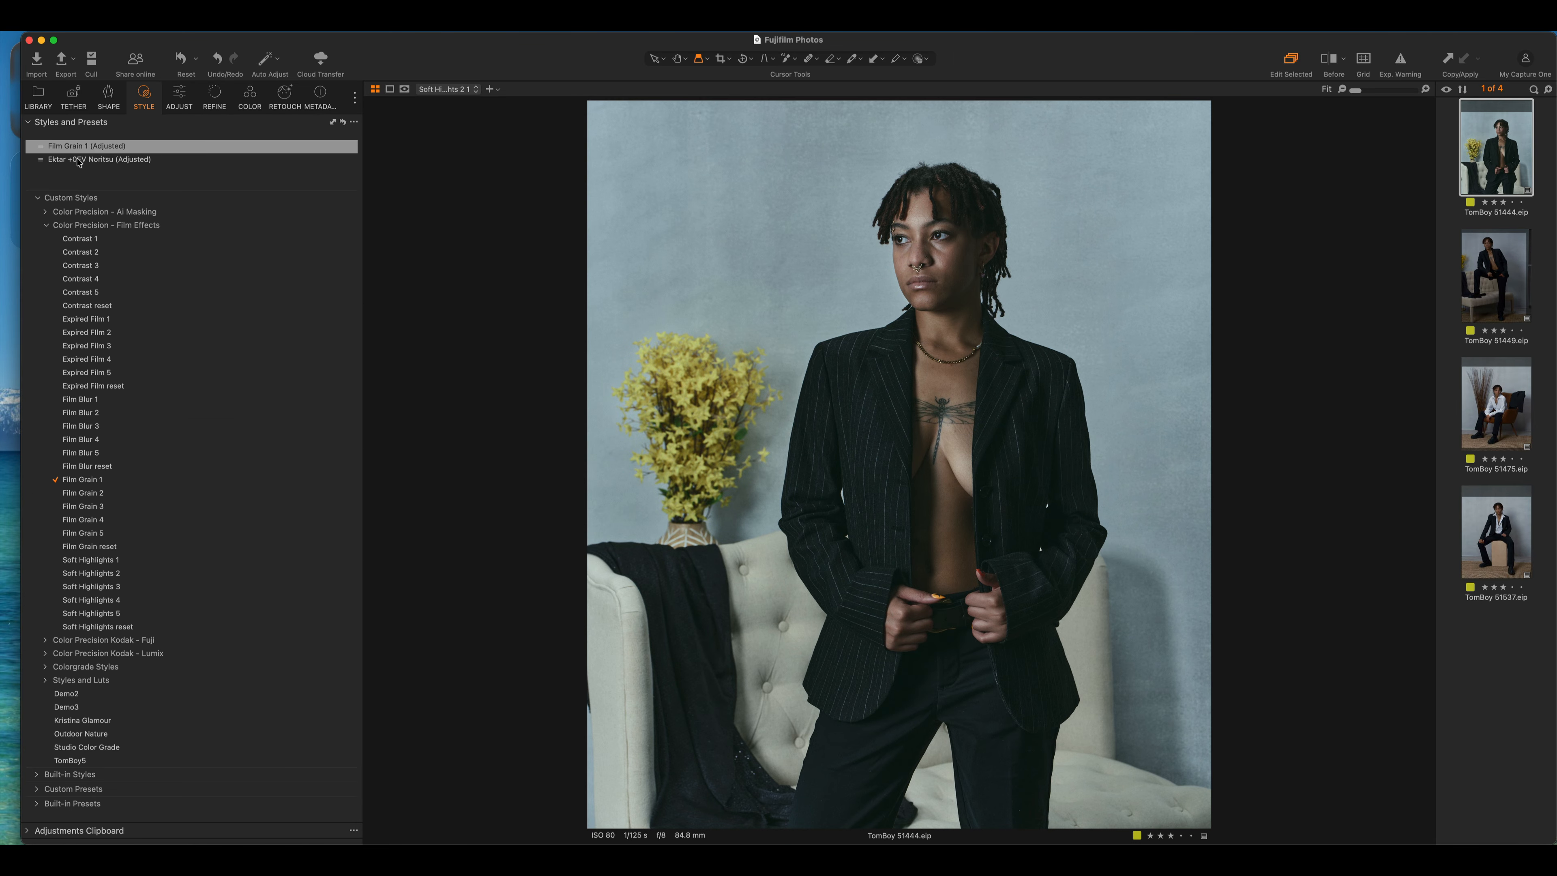
pyautogui.click(46, 225)
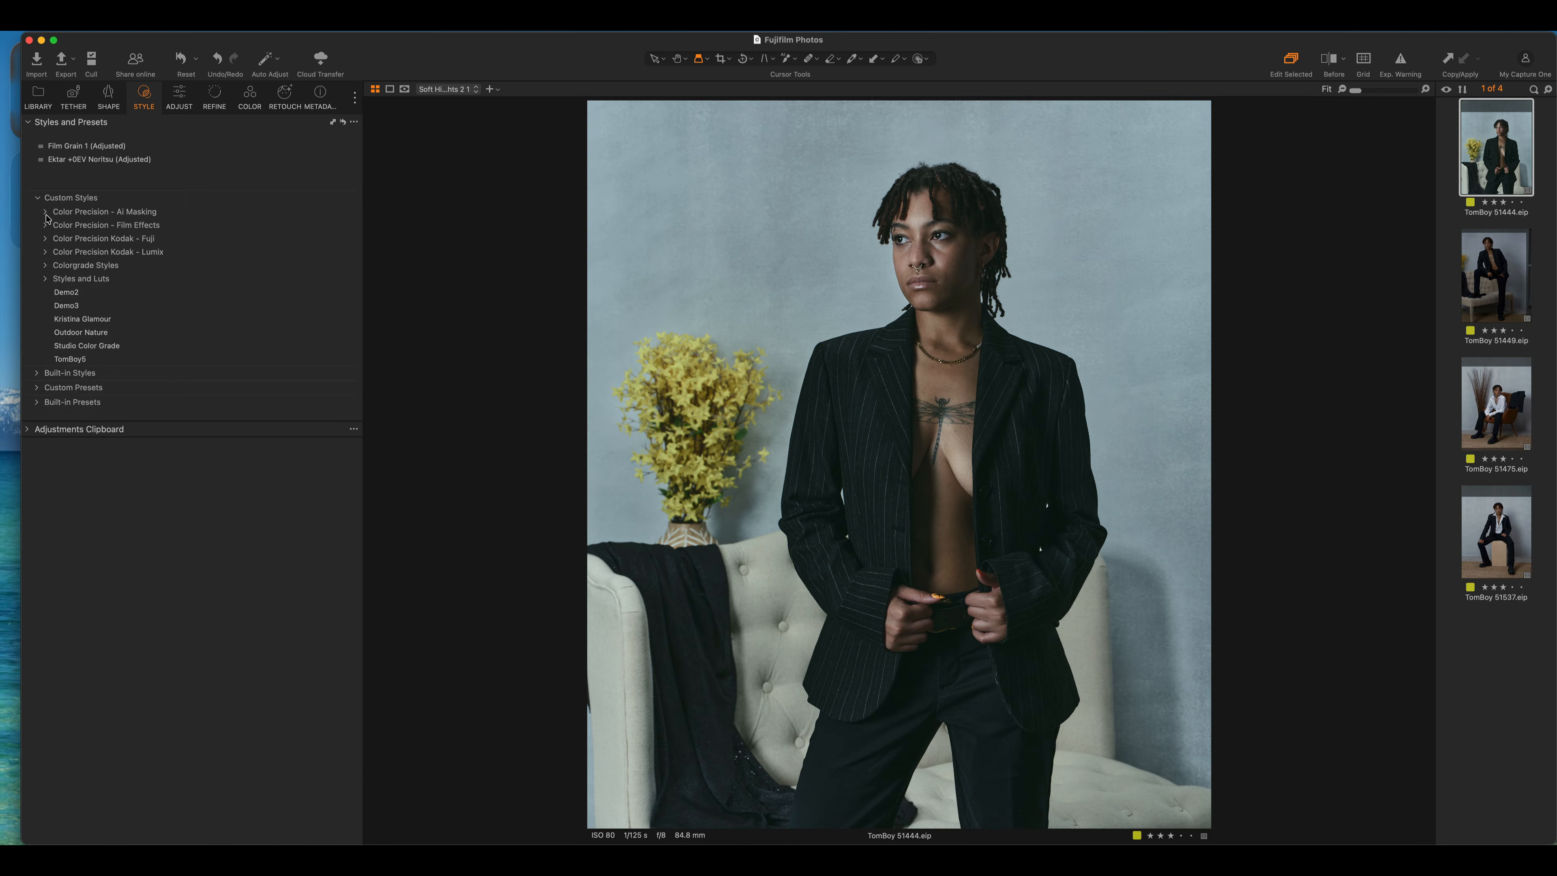
# Apply the Ai Masking Portrait Enhance style, creating Sclera, Pupil and Iris, Hair and Lips masks
pyautogui.click(46, 212)
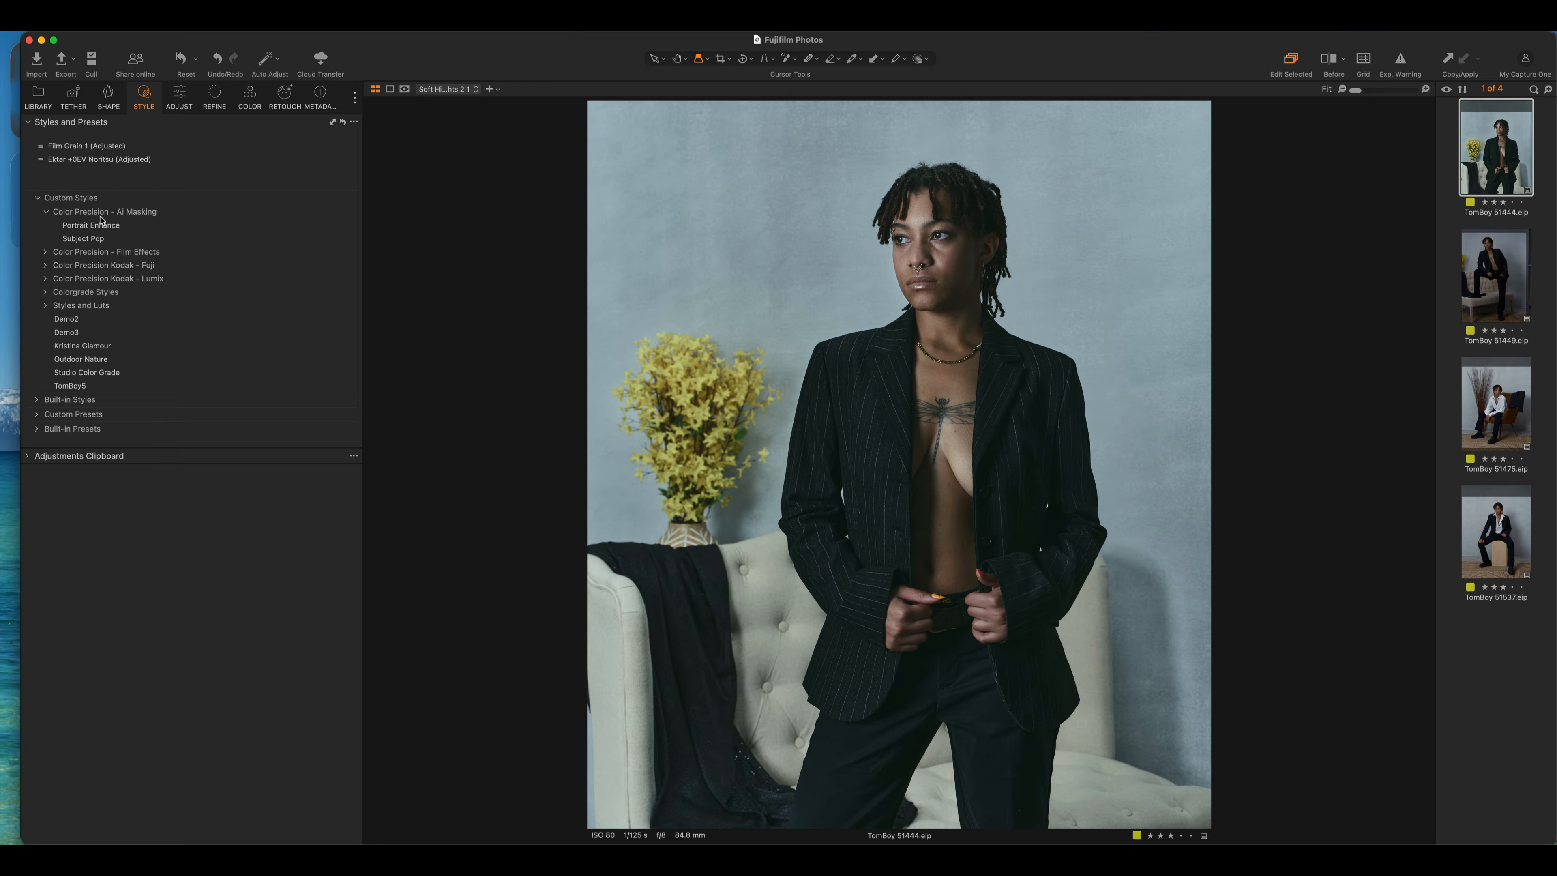
pyautogui.click(107, 227)
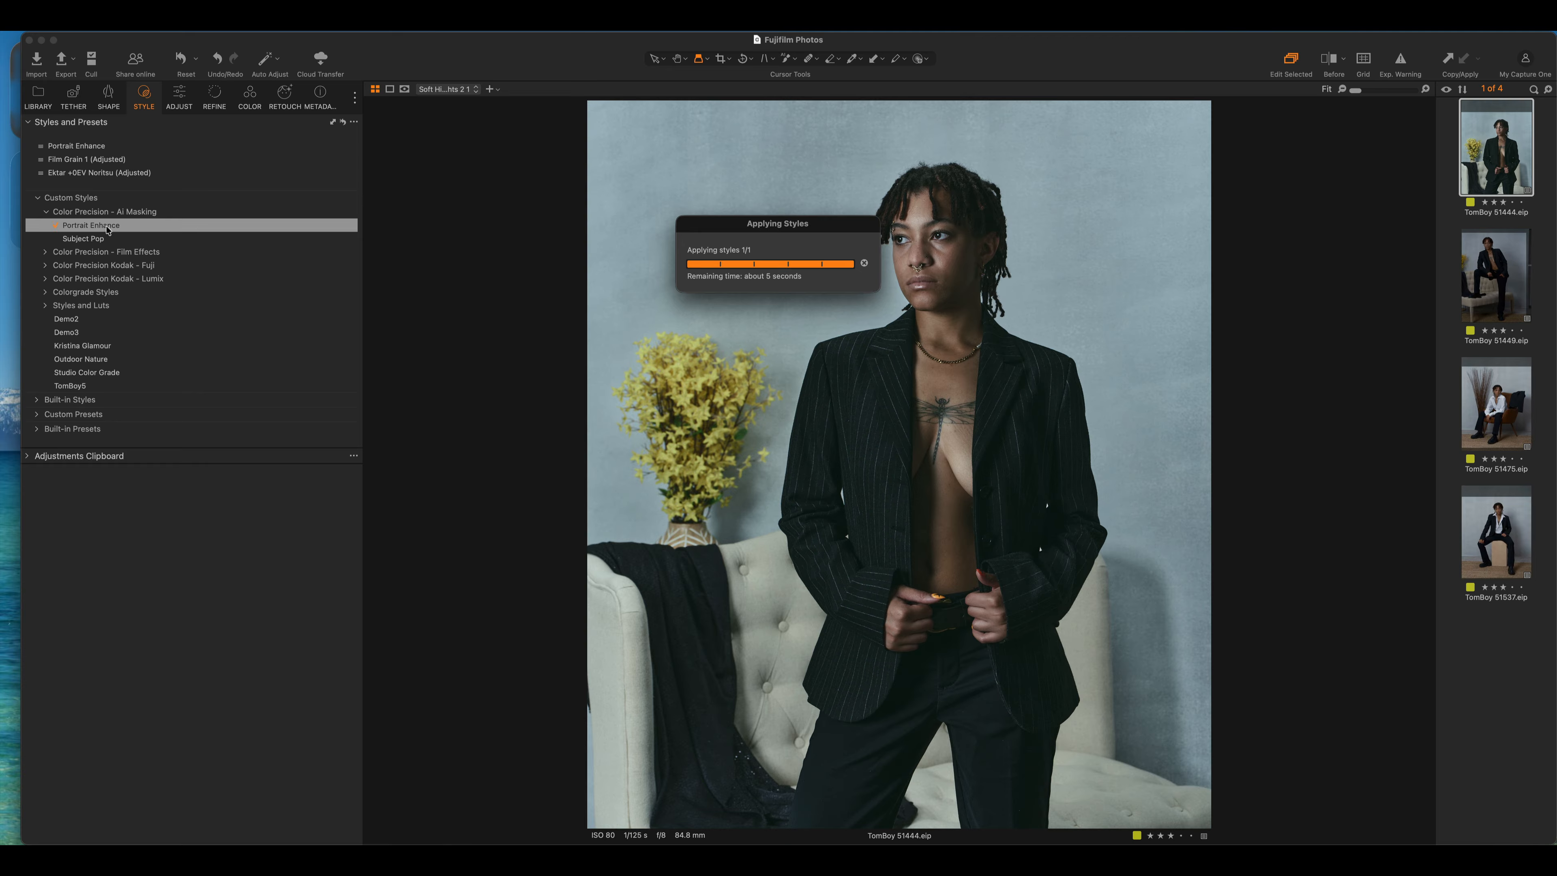
pyautogui.click(179, 96)
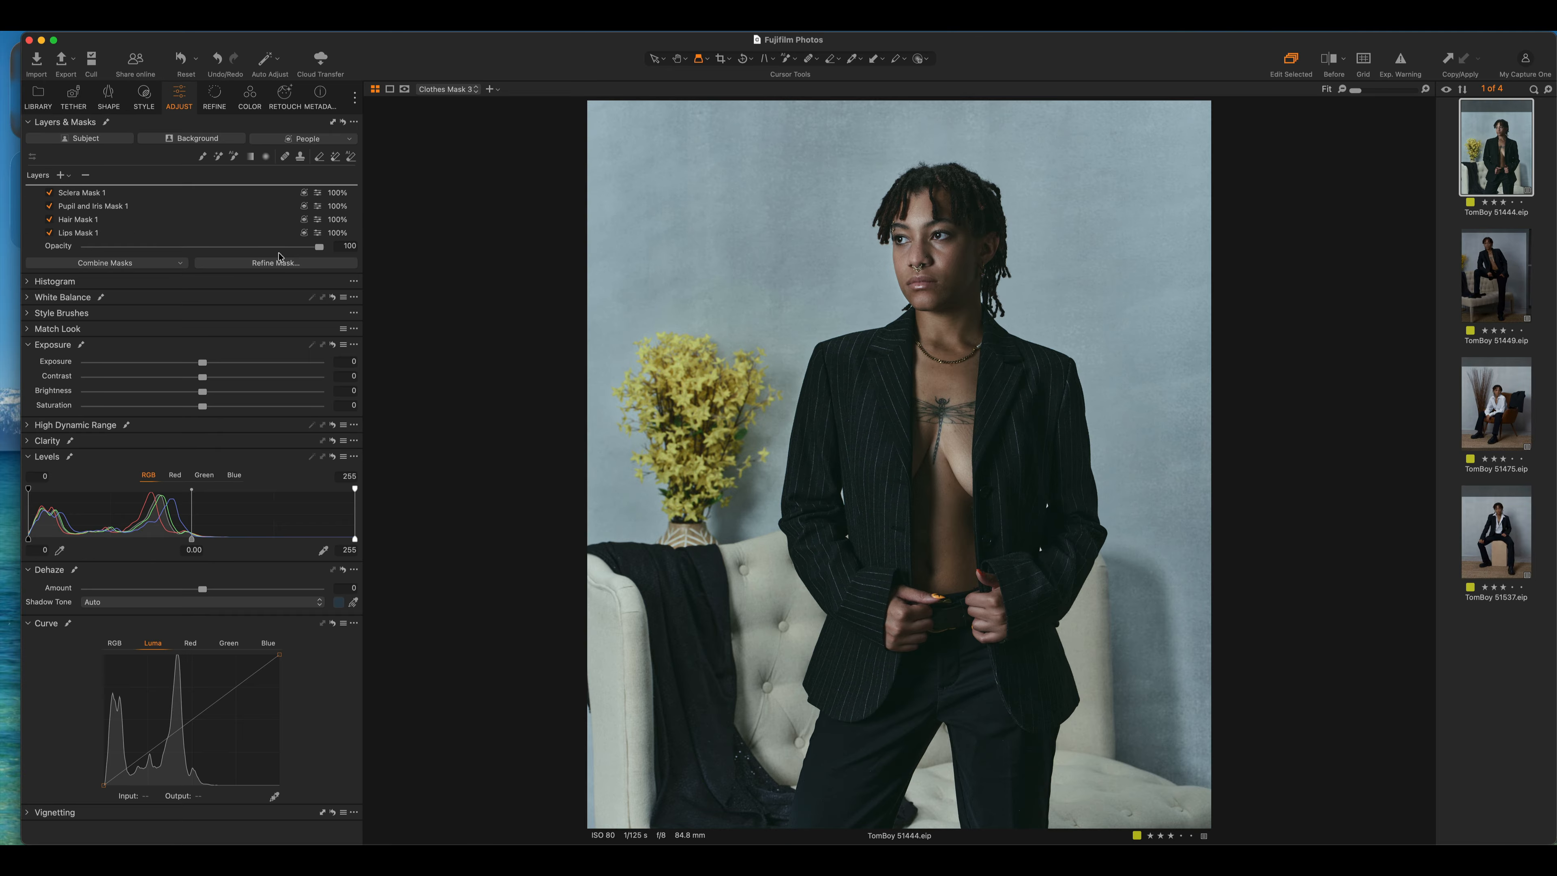
# Select the Body Skin mask layer and set masks to always display
pyautogui.scroll(-3, 148, 203)
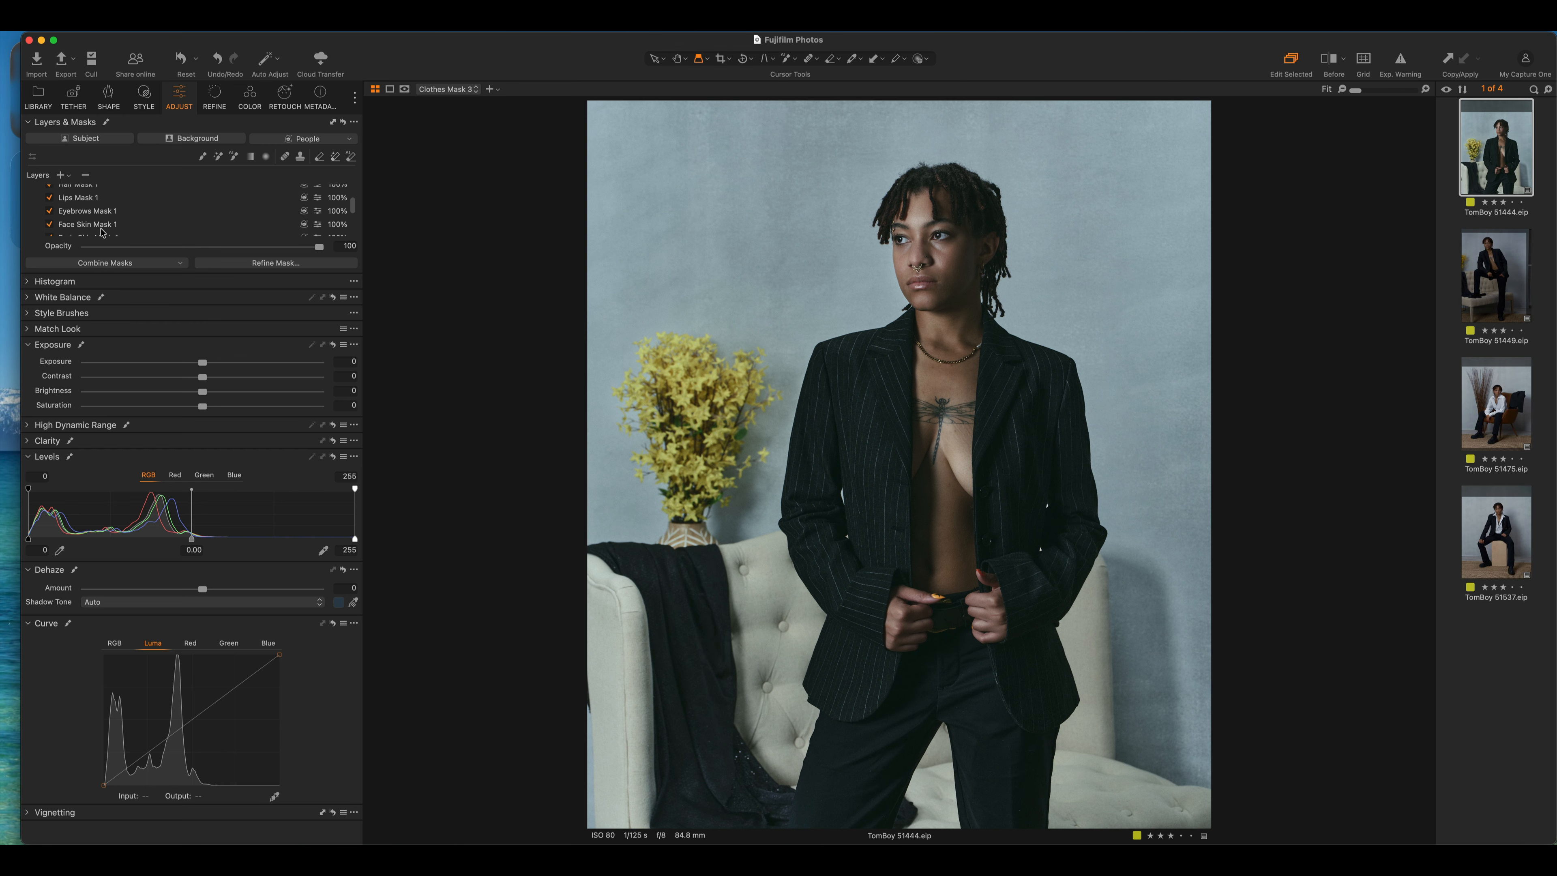
pyautogui.scroll(-3, 104, 225)
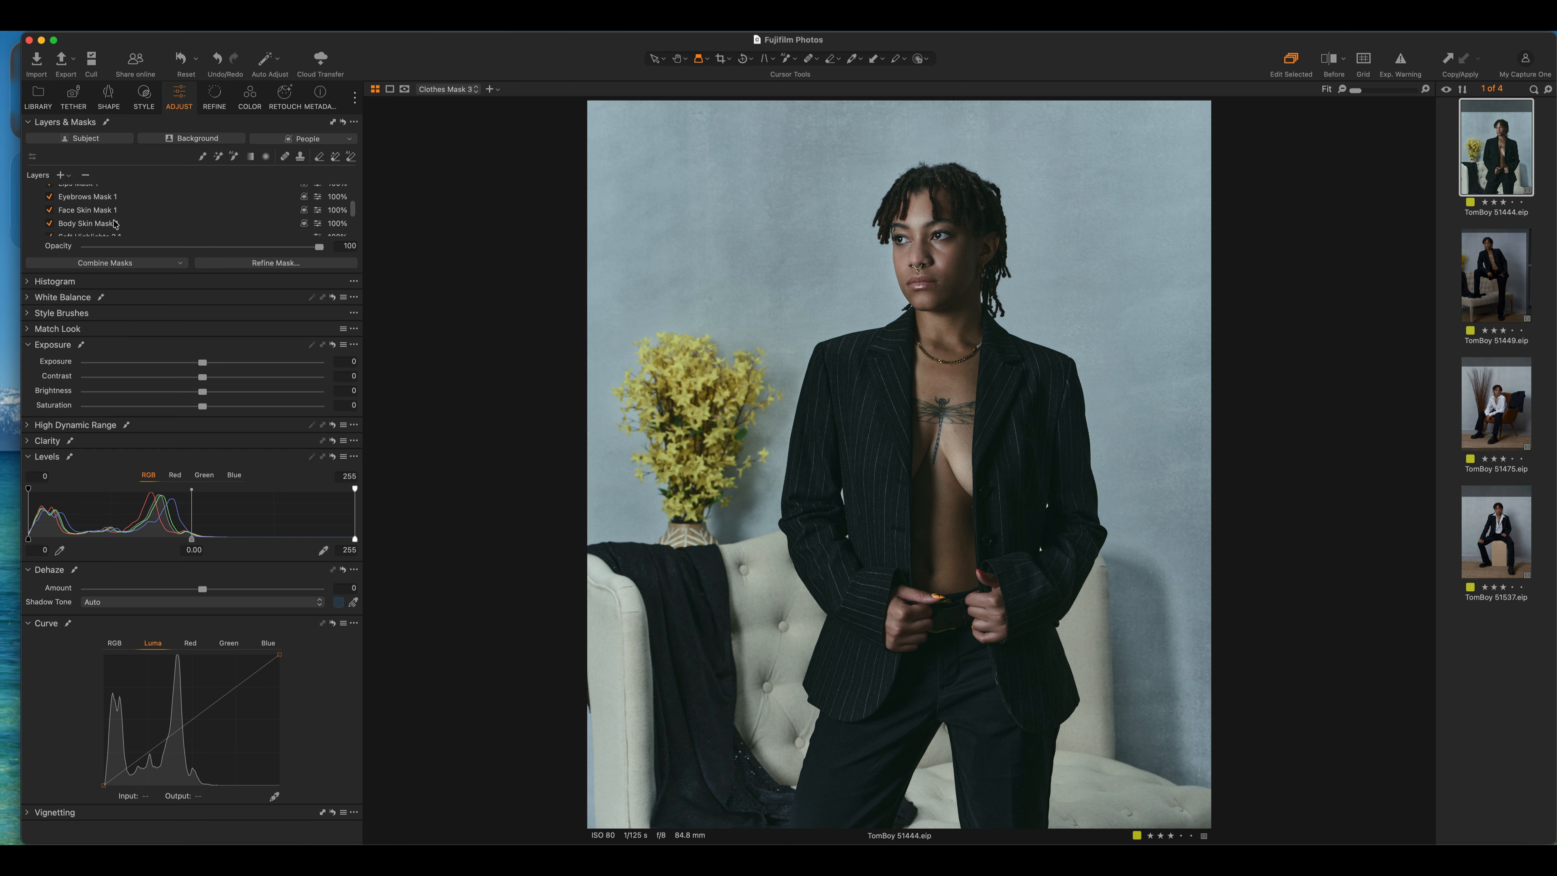
pyautogui.scroll(2, 115, 223)
pyautogui.click(115, 223)
pyautogui.press('m')
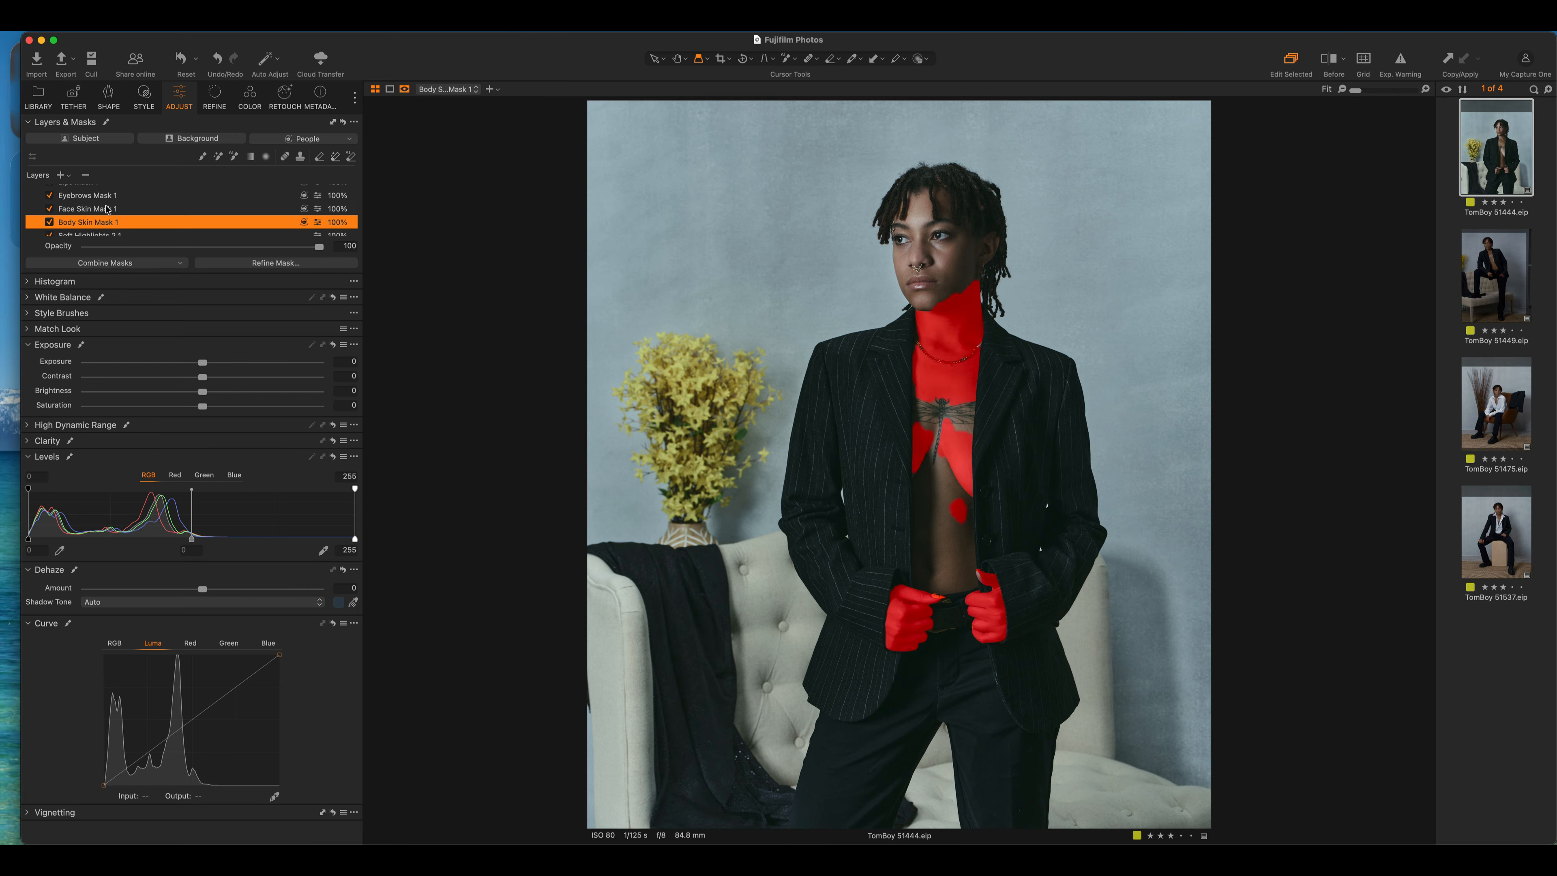
# Review the Face Skin, Eyebrows, Lips, Hair, Pupil, Sclera masks, ending on Body Skin Mask 1
pyautogui.click(107, 209)
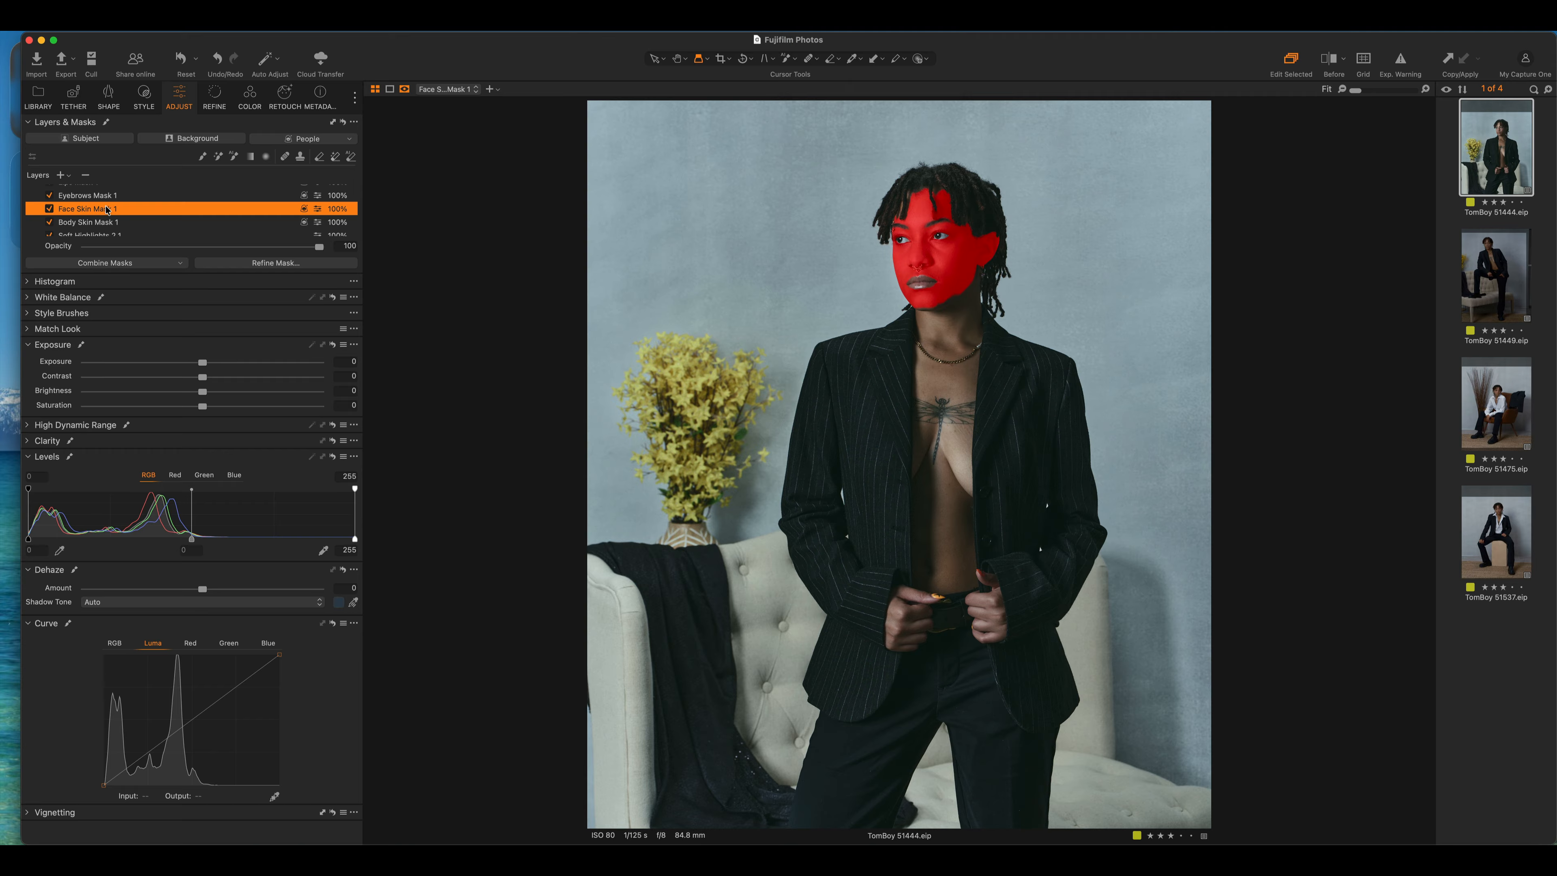
pyautogui.click(108, 196)
pyautogui.scroll(2, 123, 212)
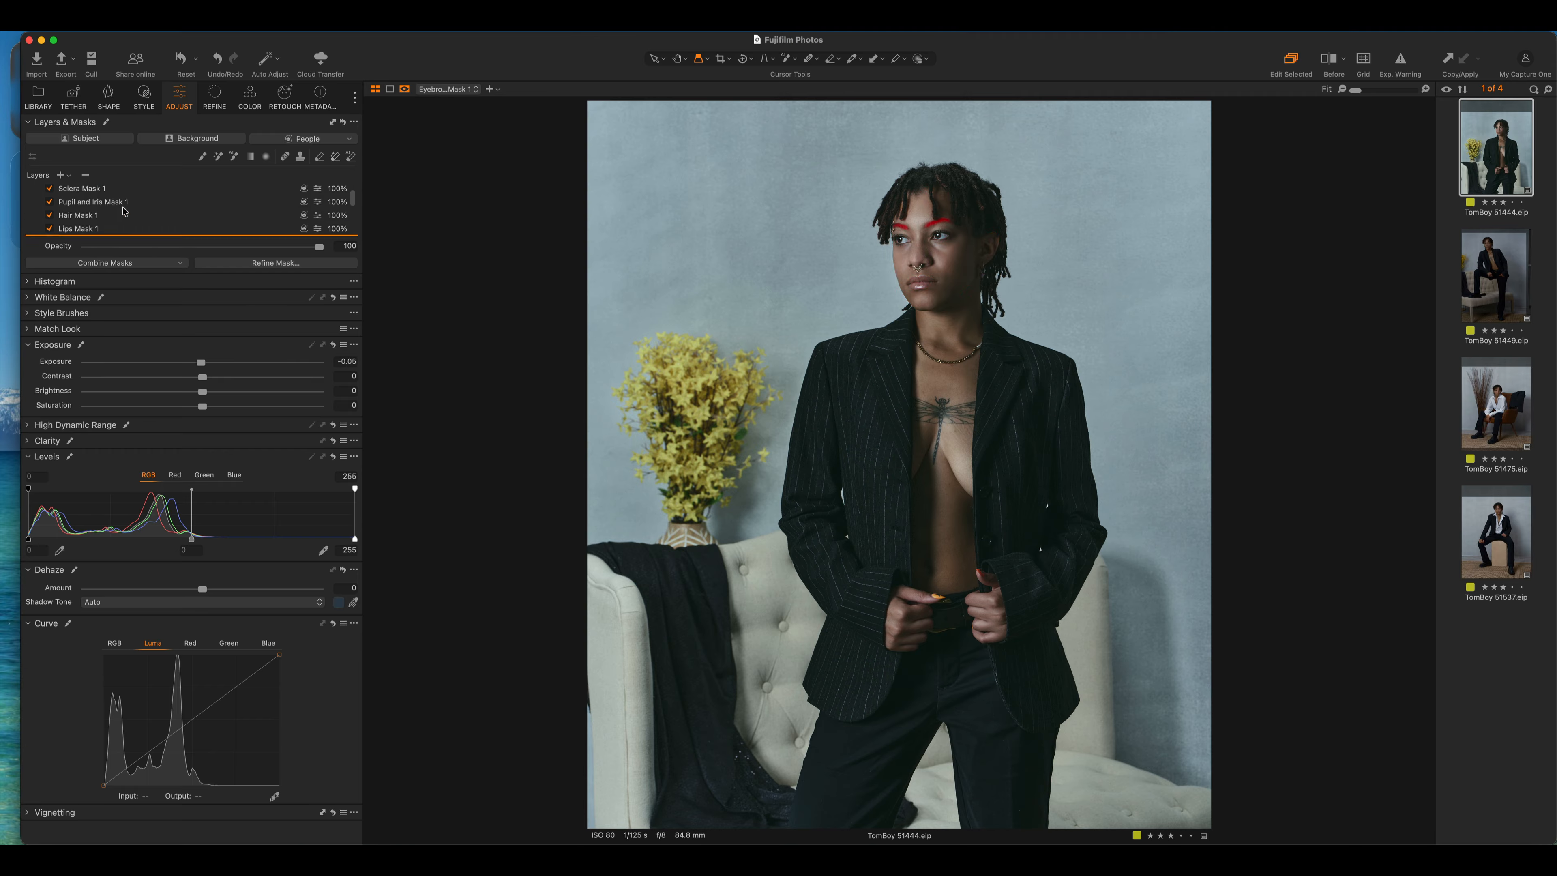
pyautogui.click(95, 231)
pyautogui.click(96, 217)
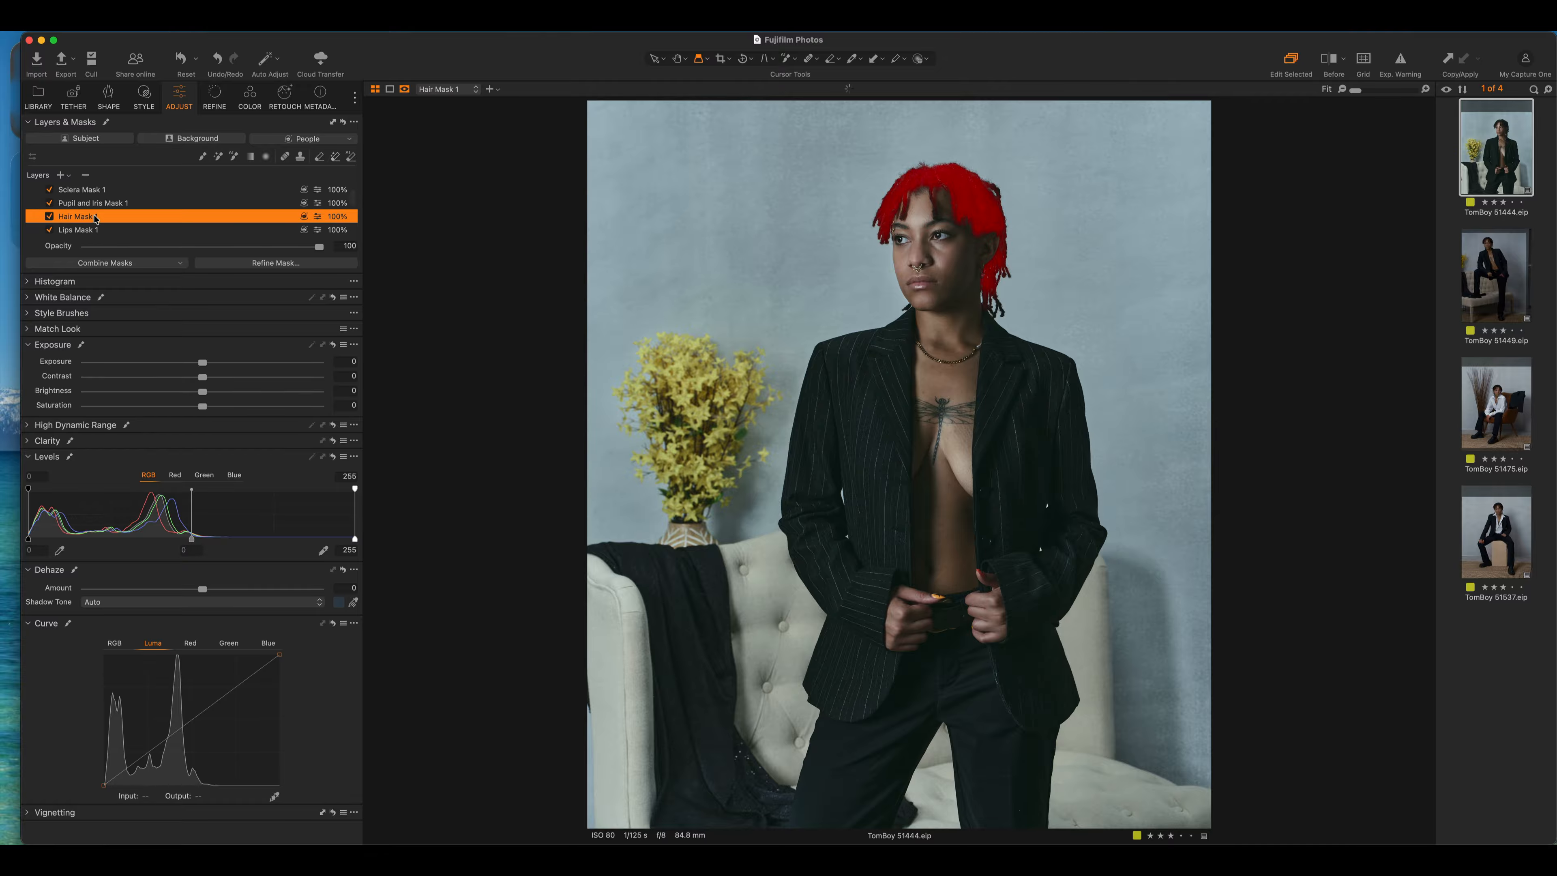
pyautogui.click(117, 203)
pyautogui.click(106, 191)
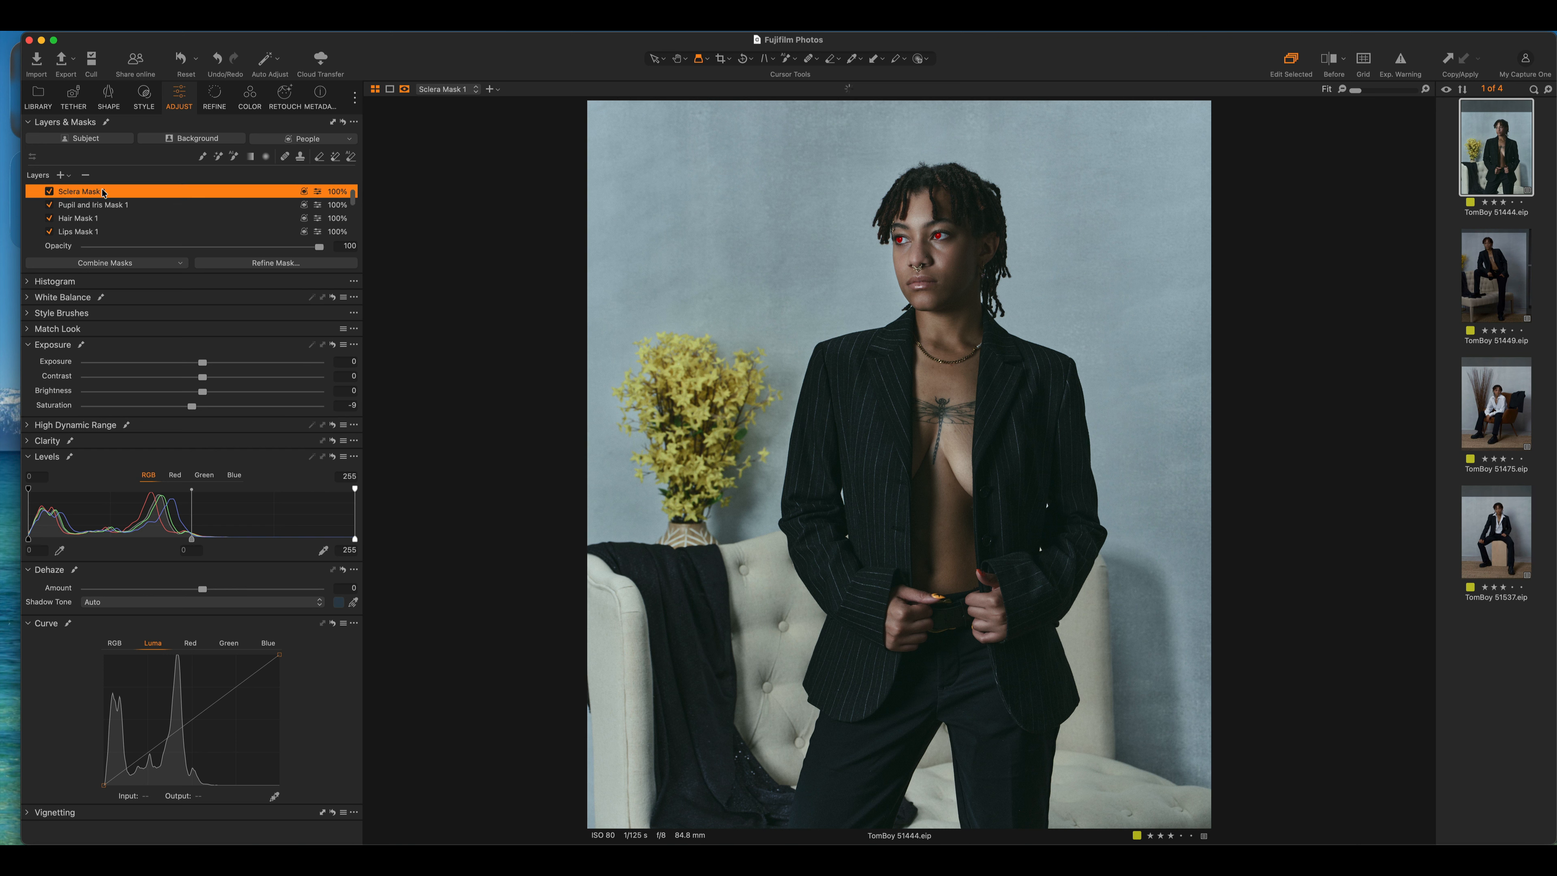
pyautogui.scroll(-3, 181, 207)
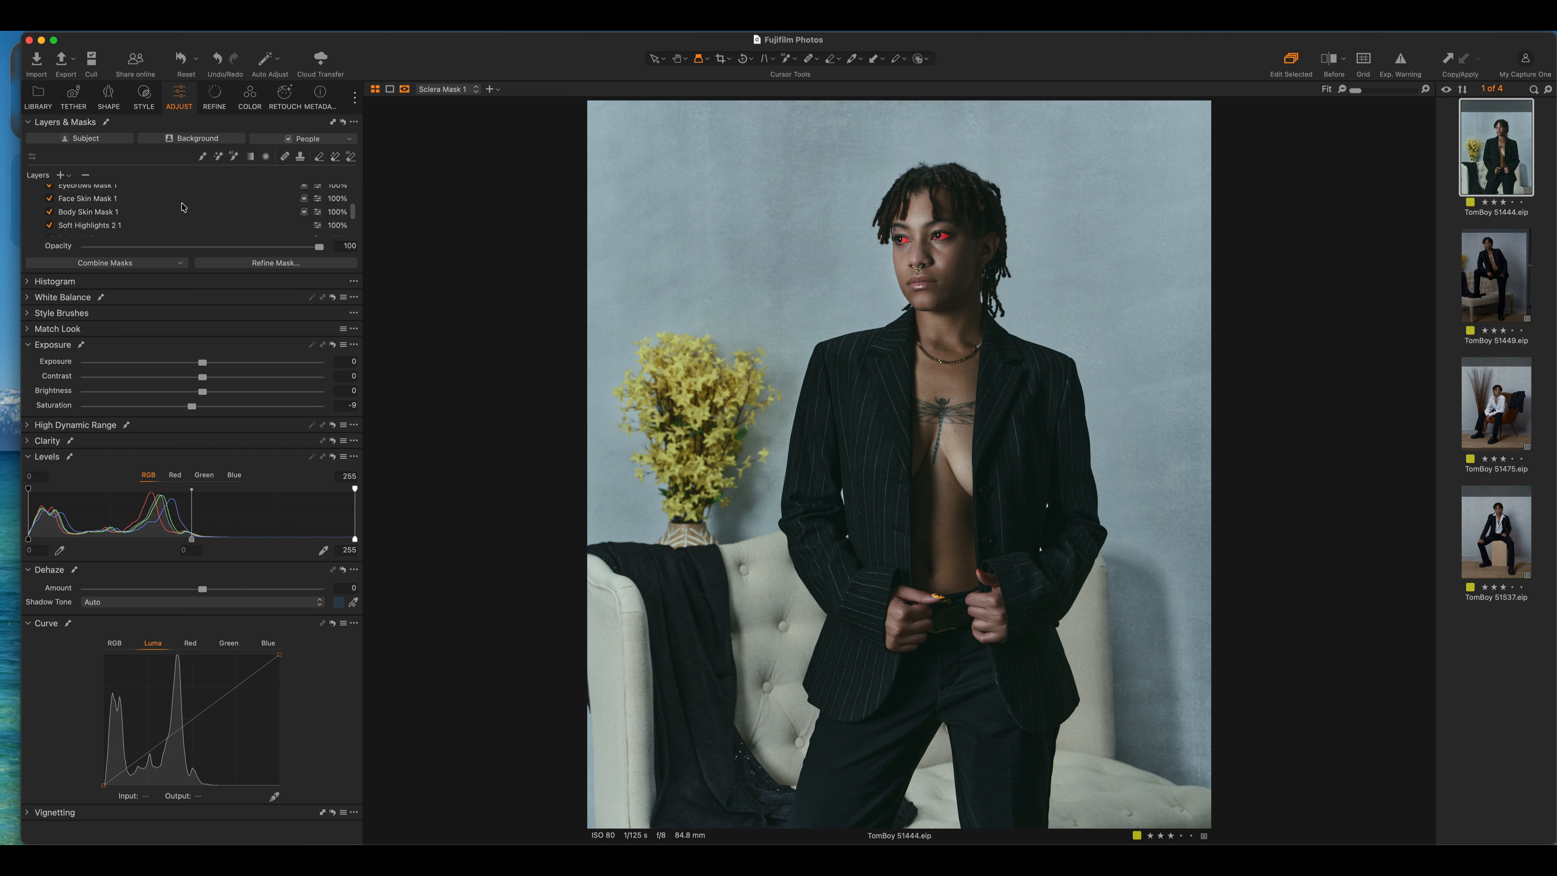
pyautogui.click(125, 212)
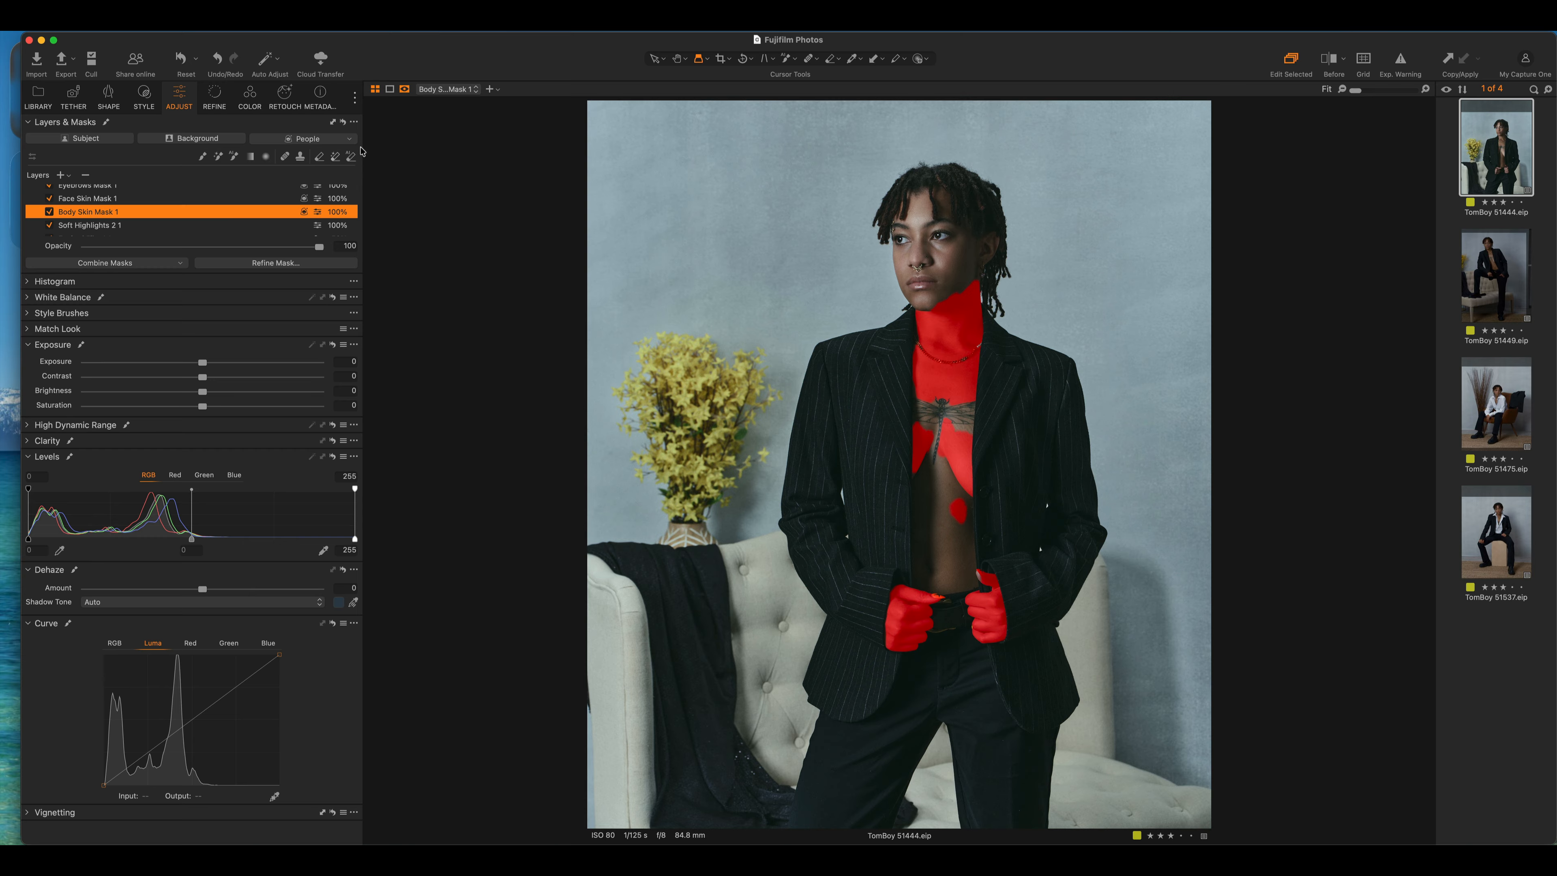
# Add the face to Body Skin Mask 1 with the AI mask brush, then select the applied Portrait Enhance style
pyautogui.click(233, 156)
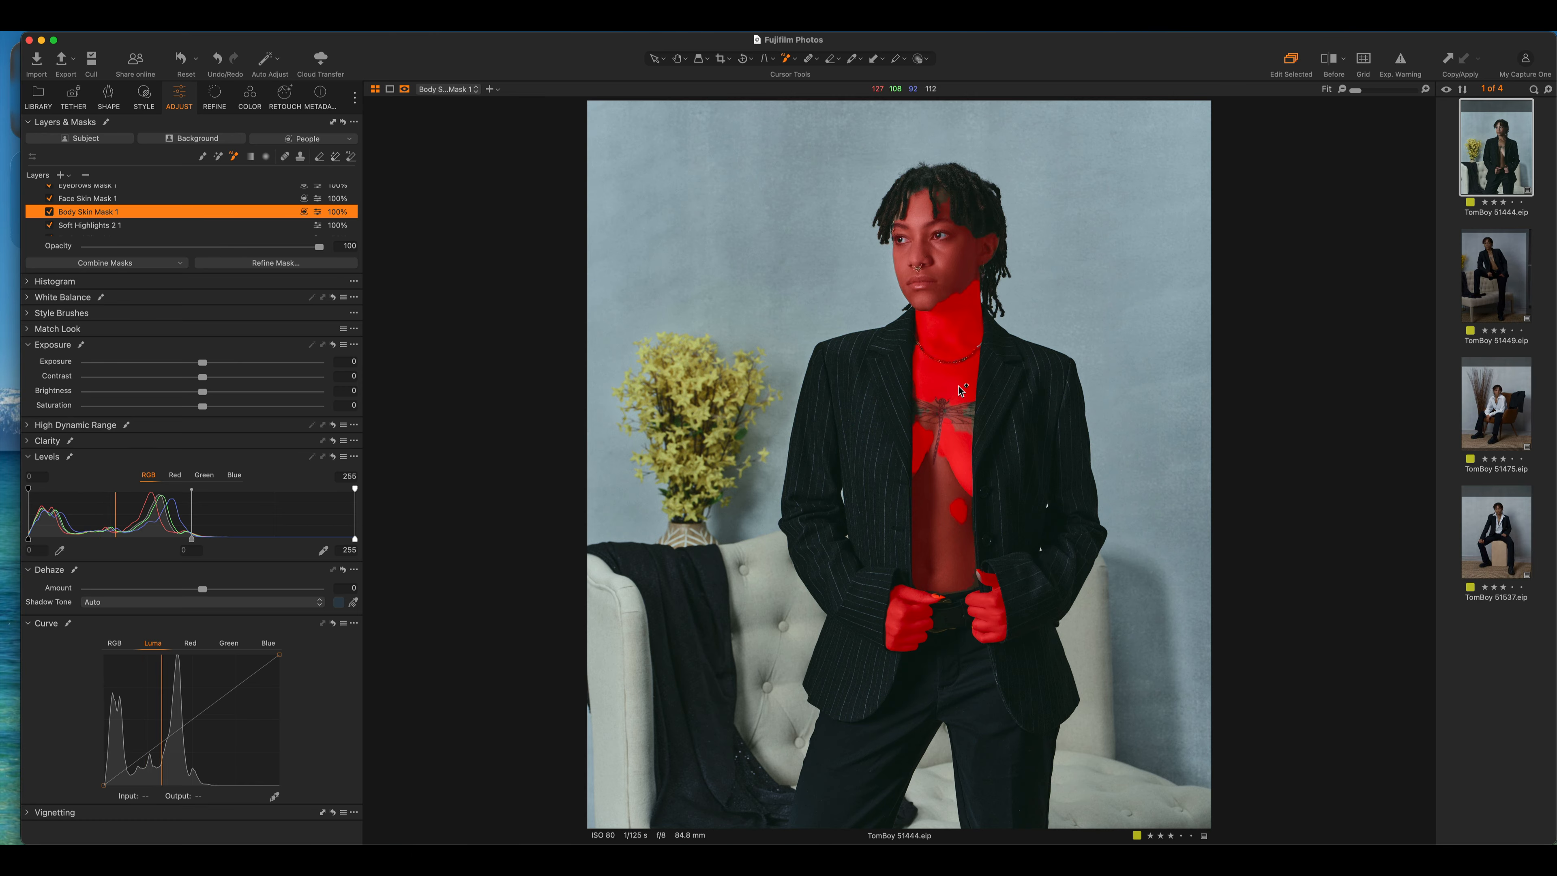
pyautogui.click(959, 391)
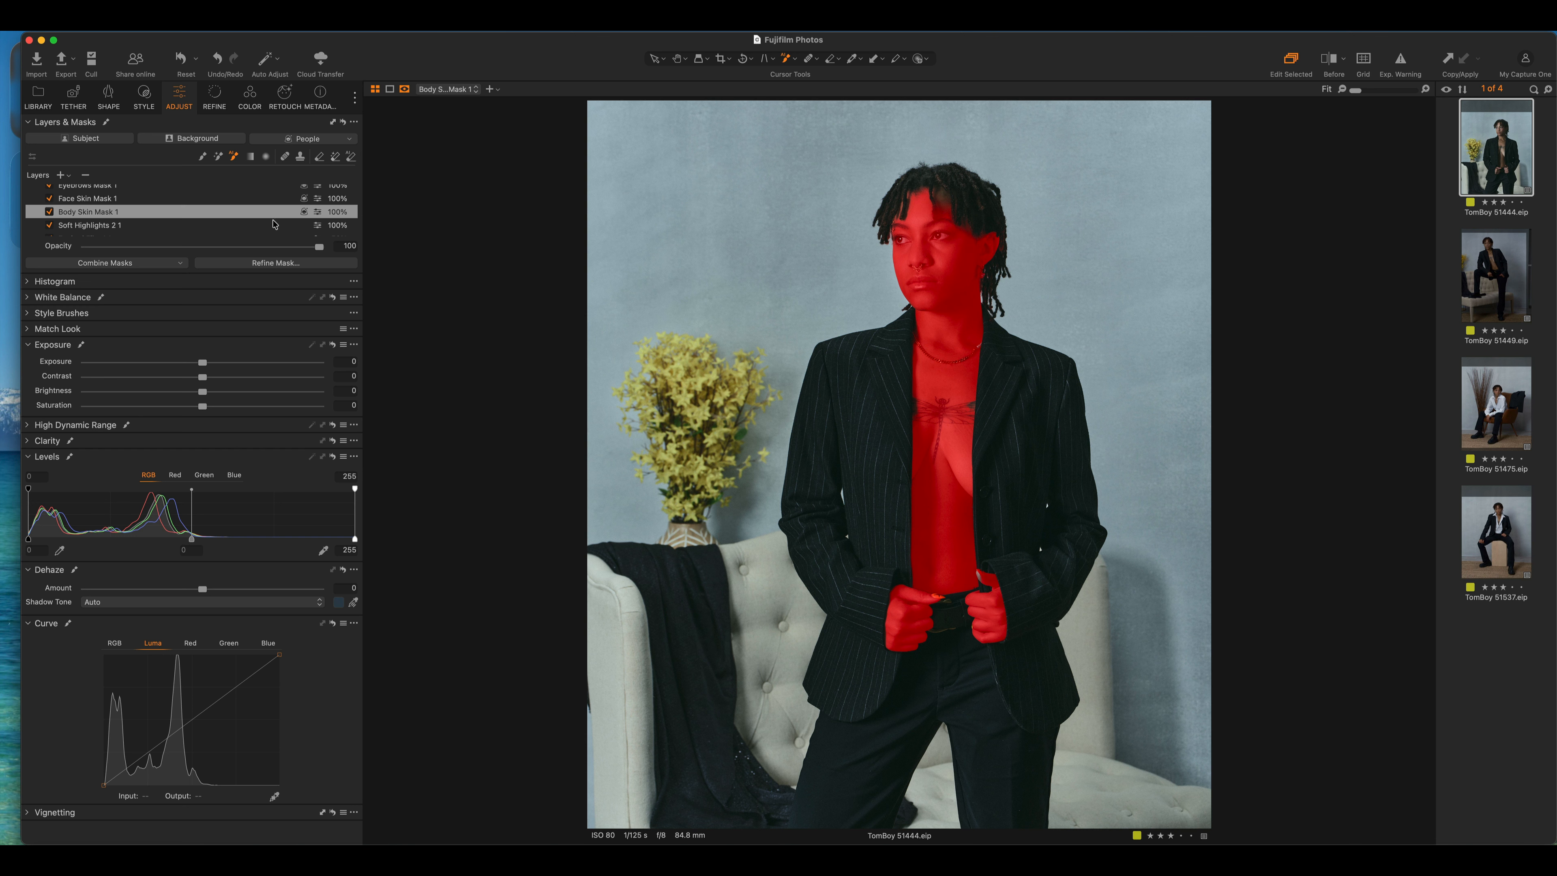
pyautogui.scroll(3, 274, 225)
pyautogui.scroll(3, 274, 225)
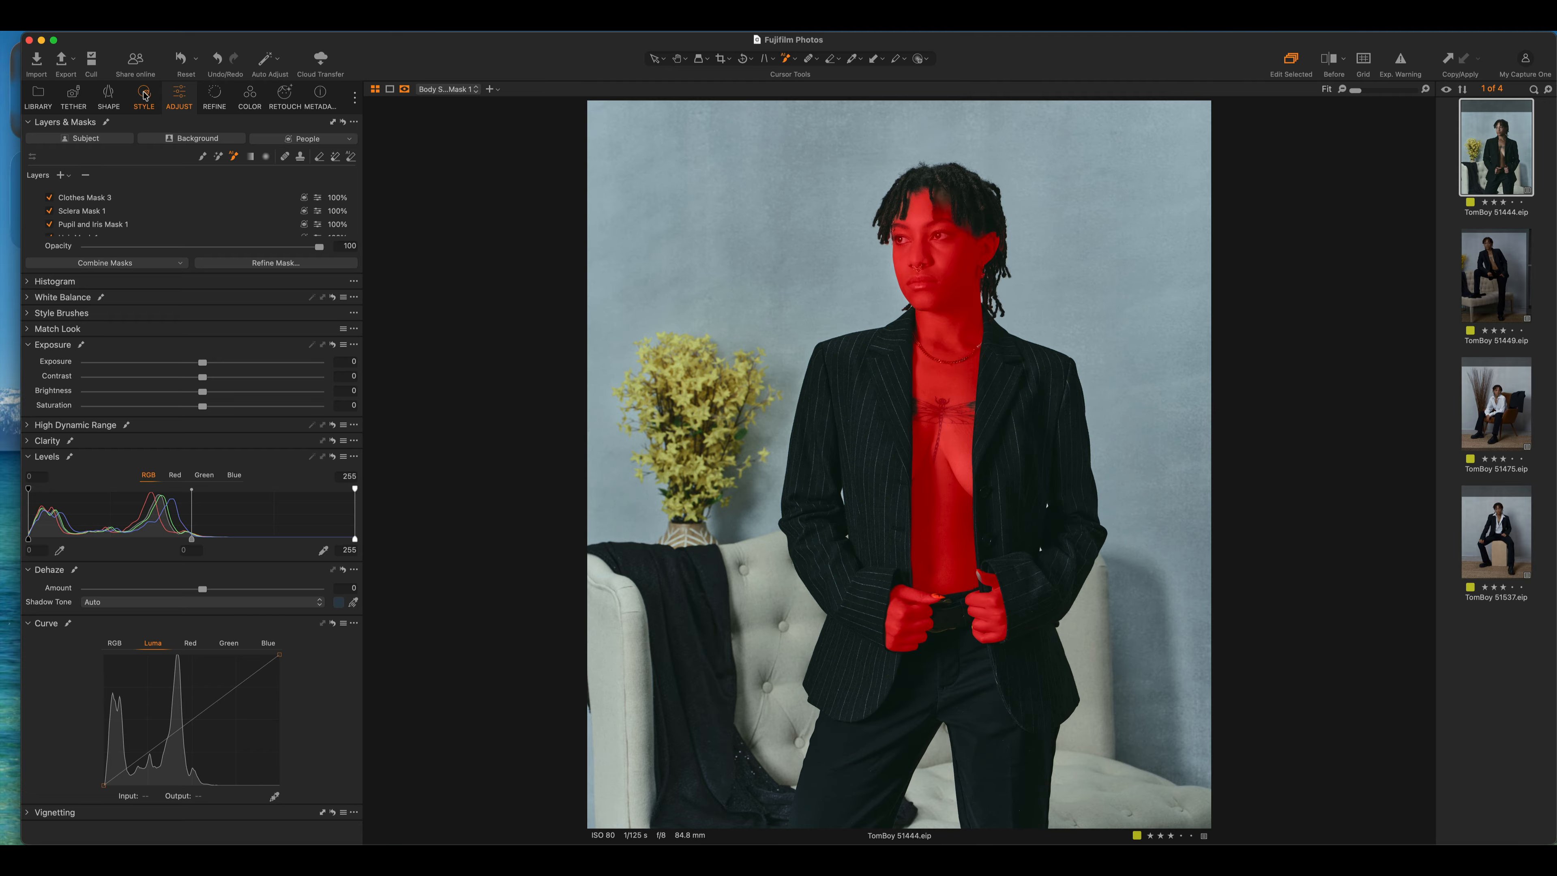
pyautogui.click(144, 94)
pyautogui.click(101, 150)
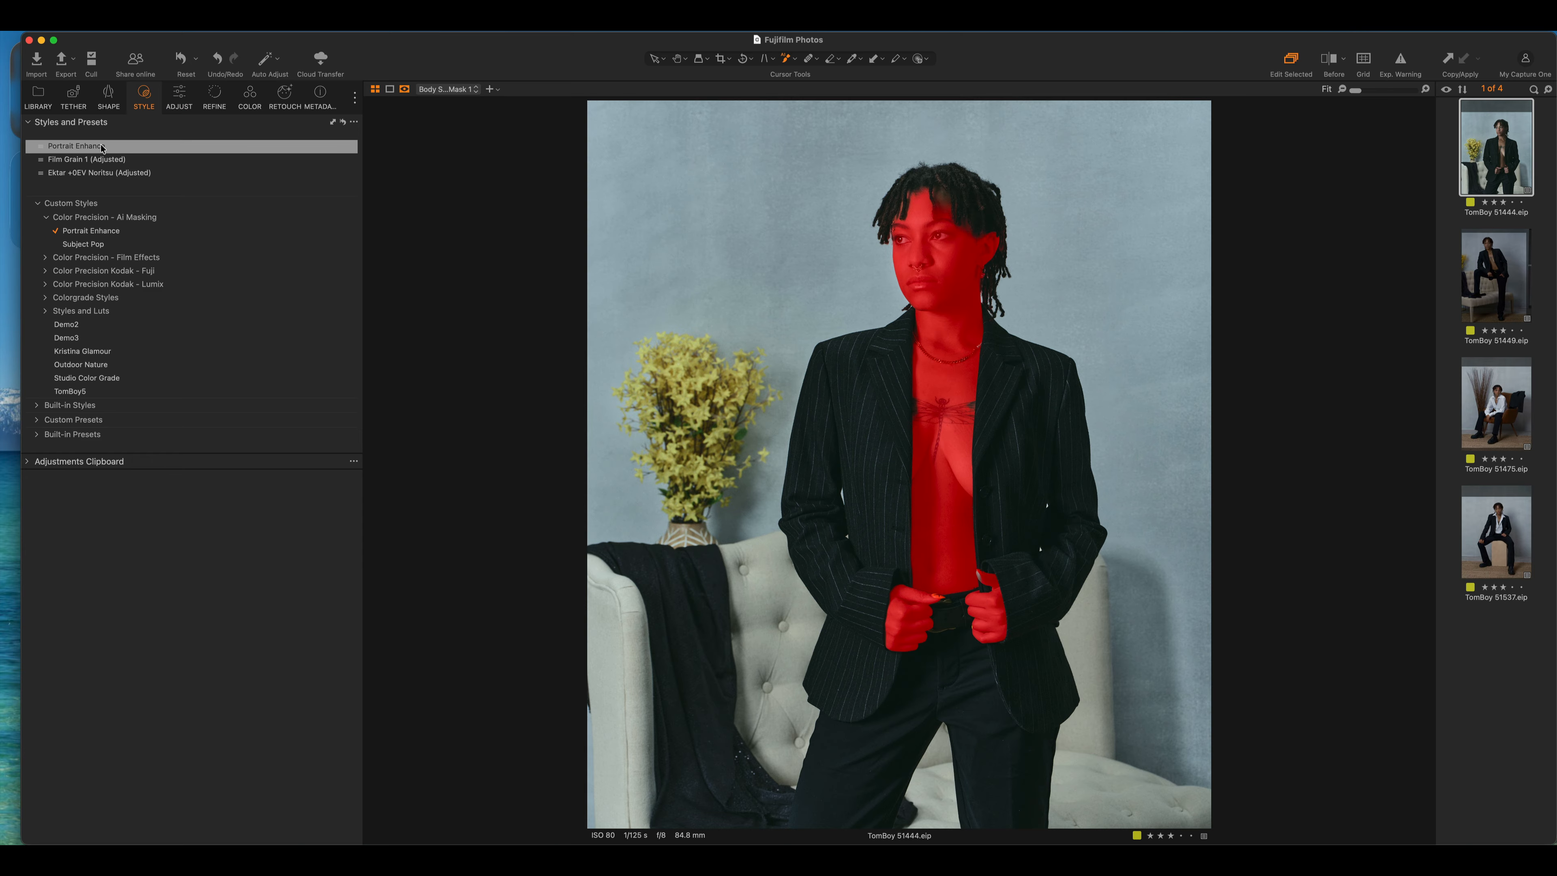
# Clear the Portrait Enhance style from the applied styles
pyautogui.rightClick(102, 148)
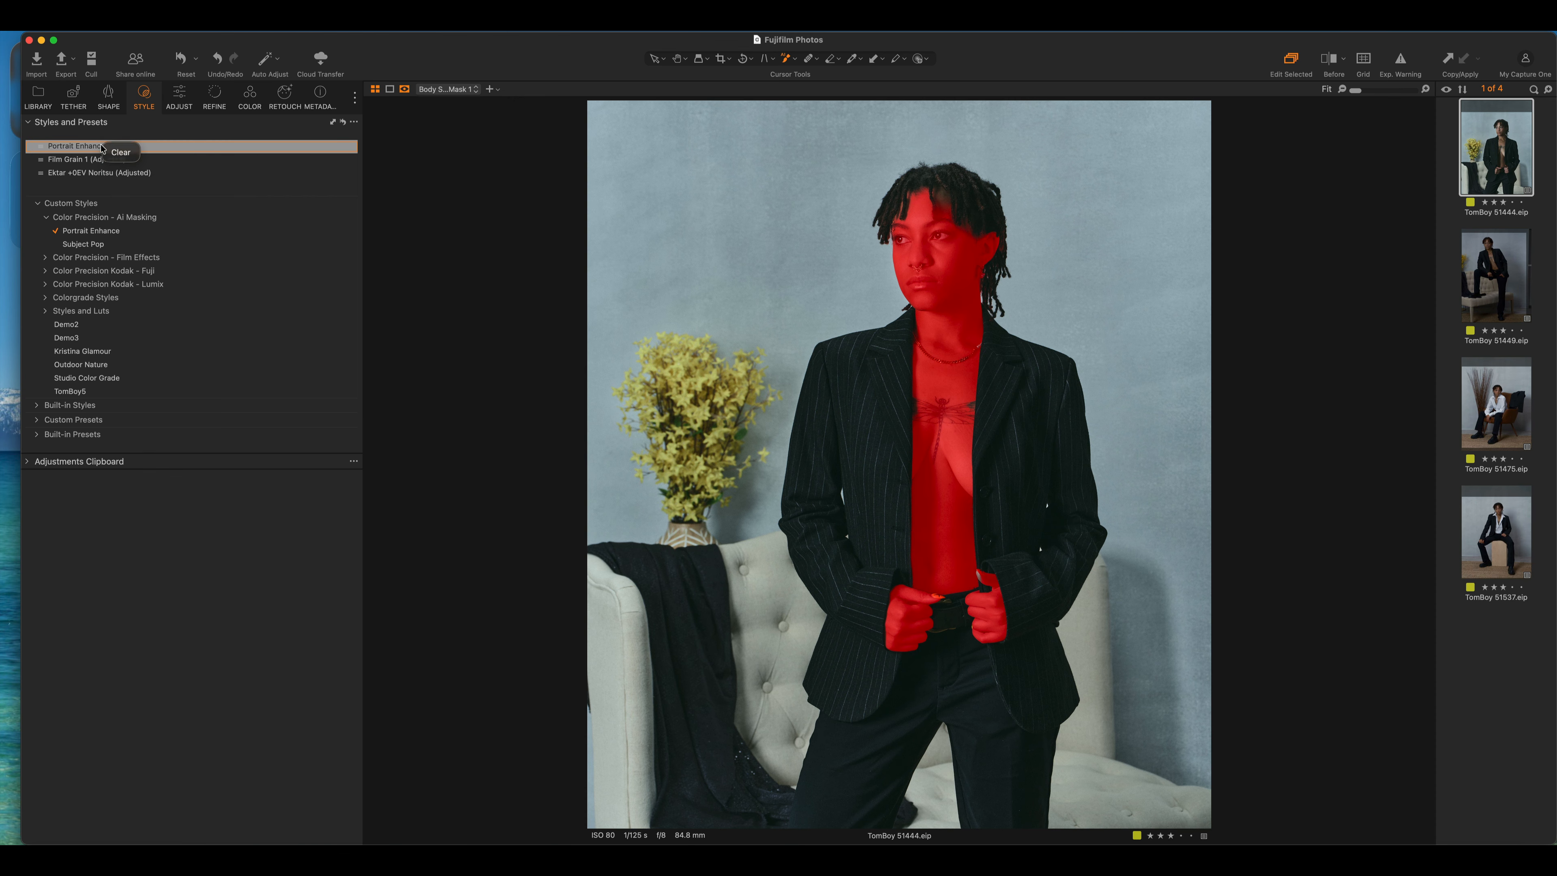
pyautogui.click(120, 152)
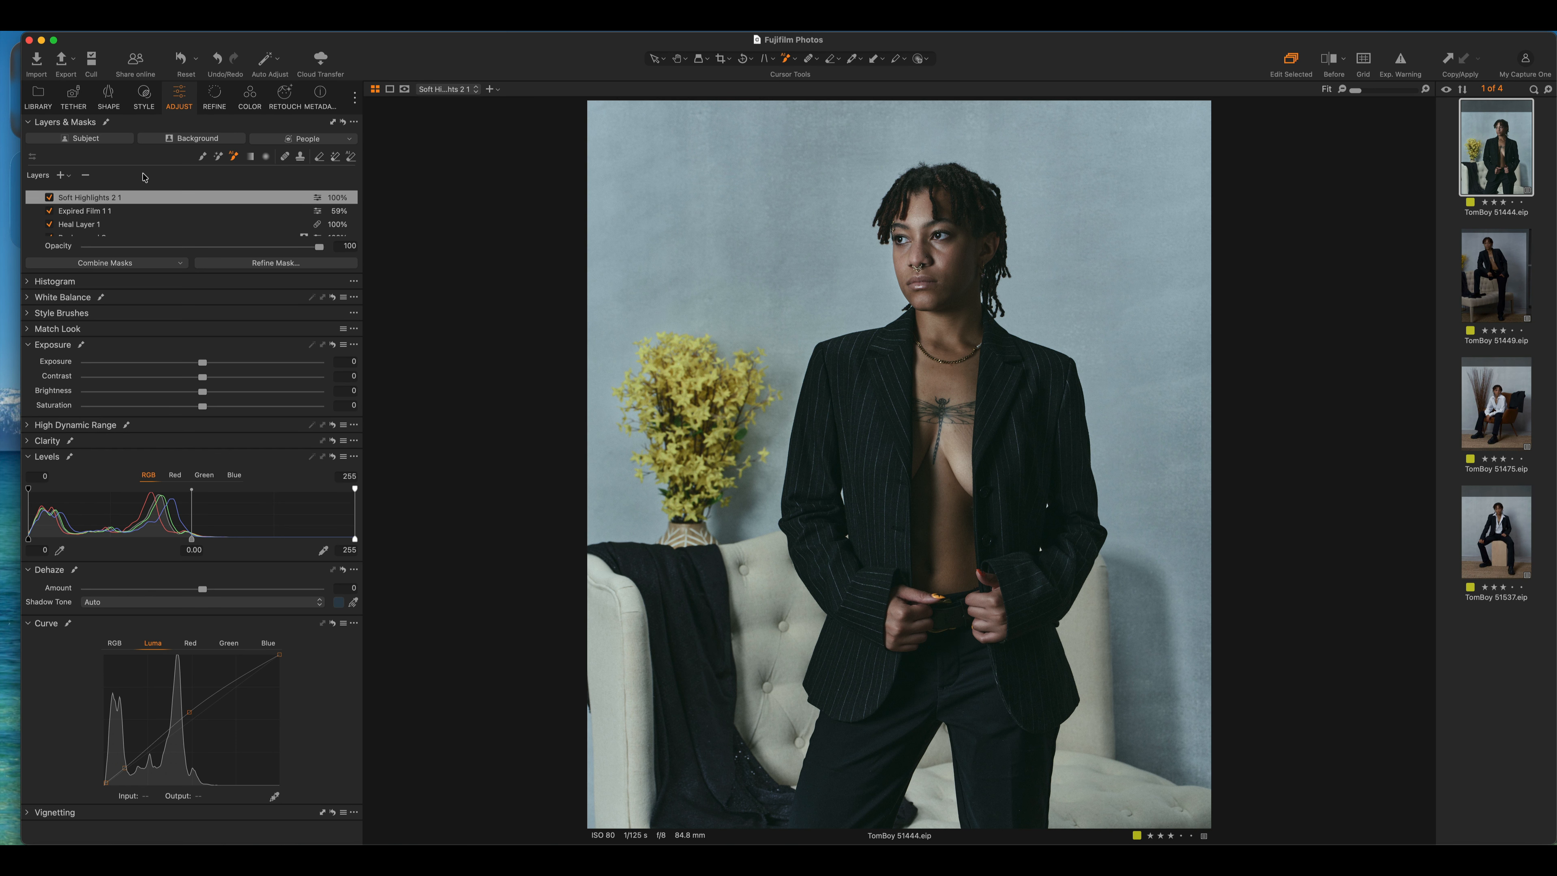
pyautogui.scroll(-5, 144, 212)
pyautogui.scroll(5, 142, 218)
# Apply the Subject Pop style to the portrait and return to Adjust
pyautogui.click(143, 97)
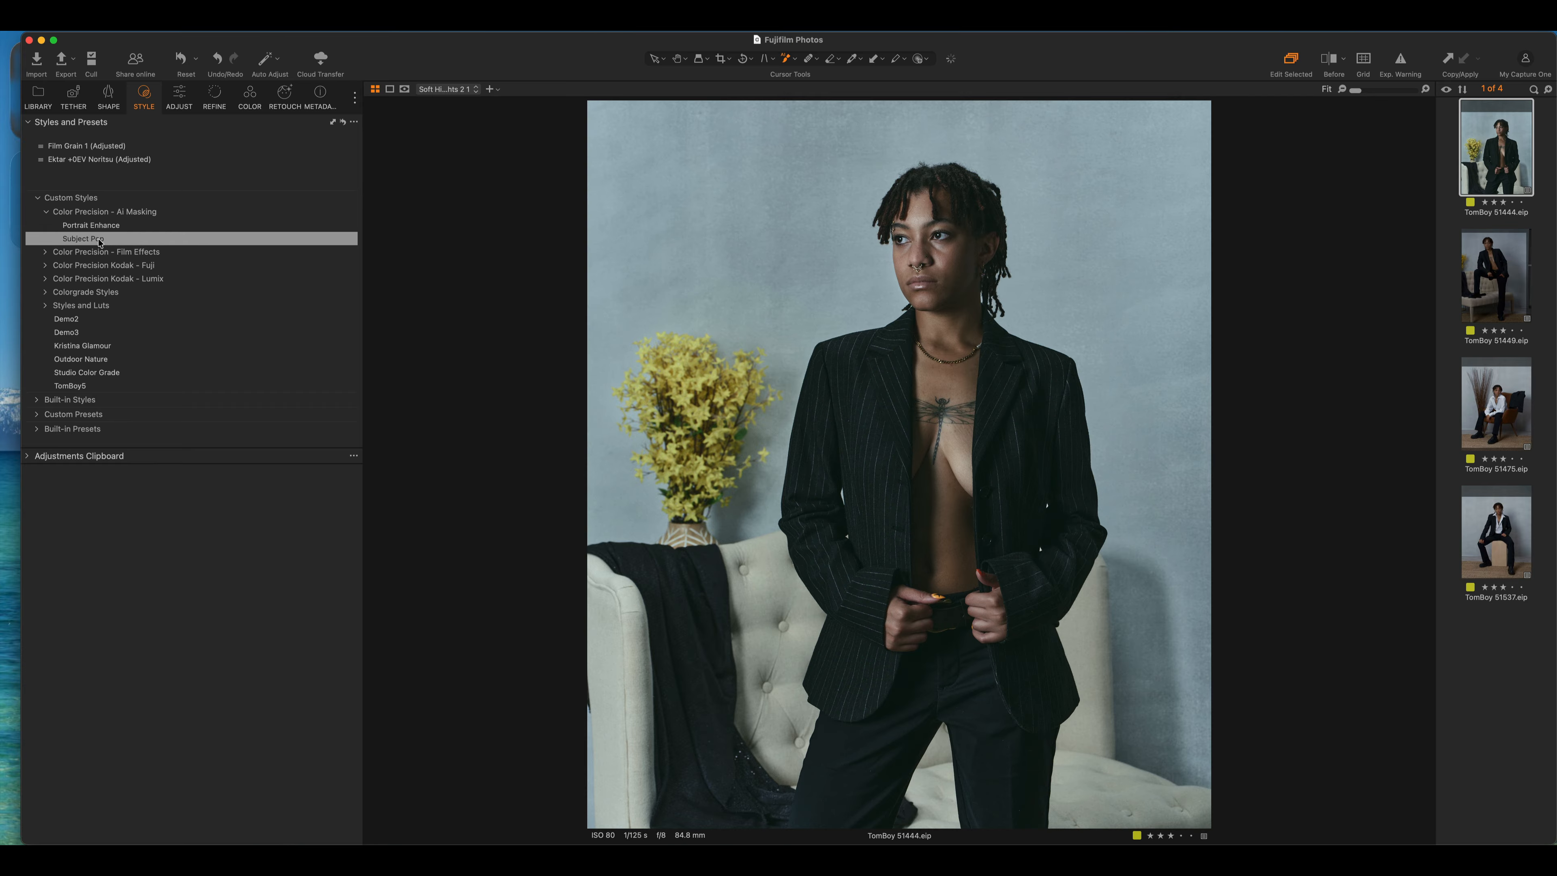
pyautogui.click(98, 239)
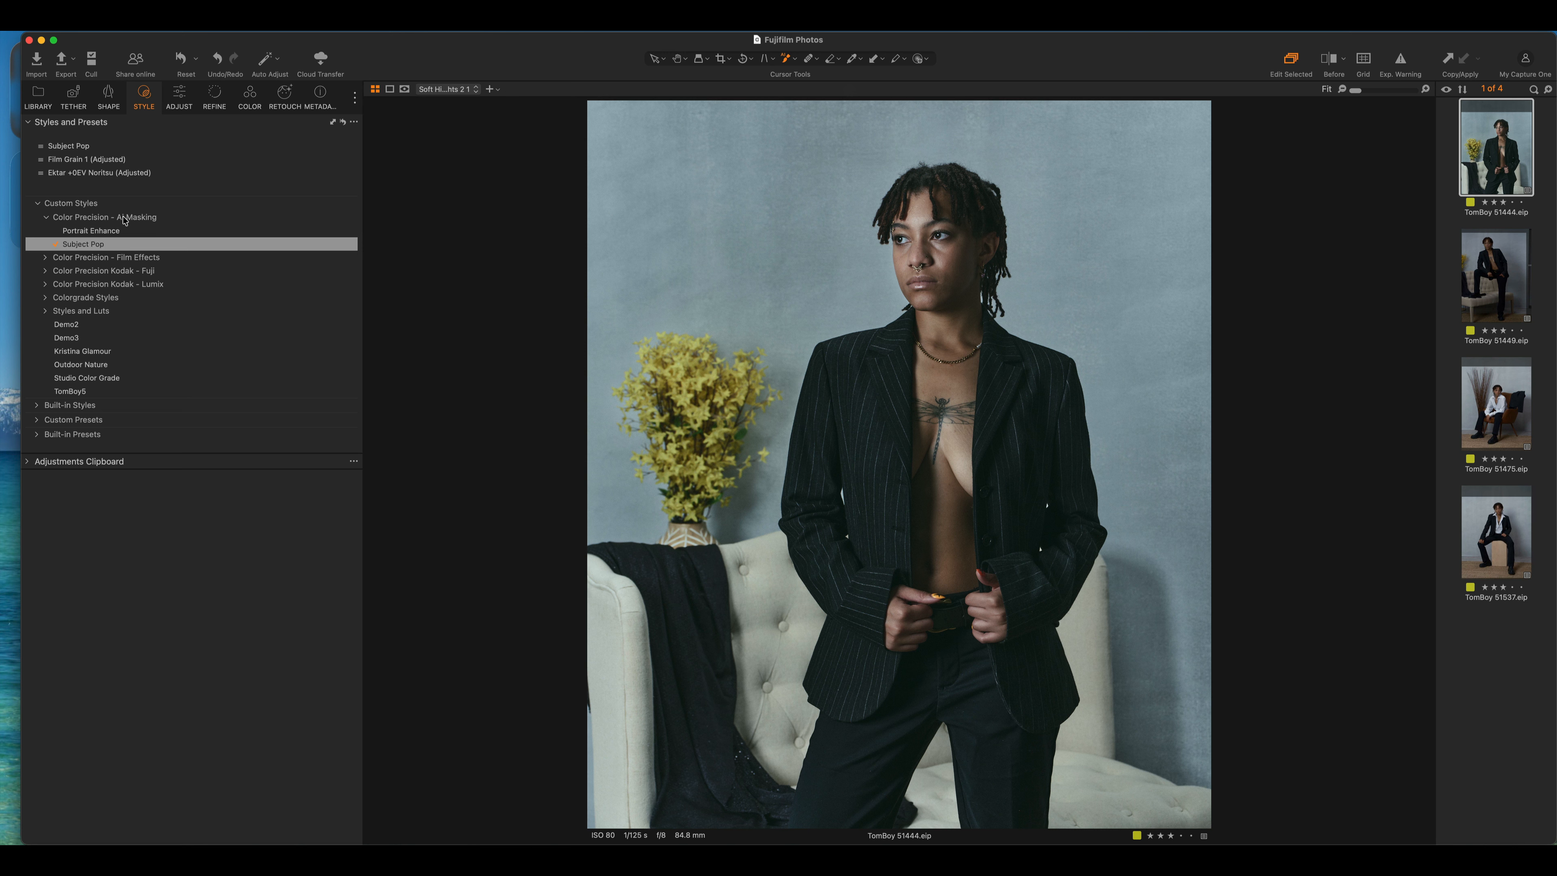
pyautogui.click(176, 99)
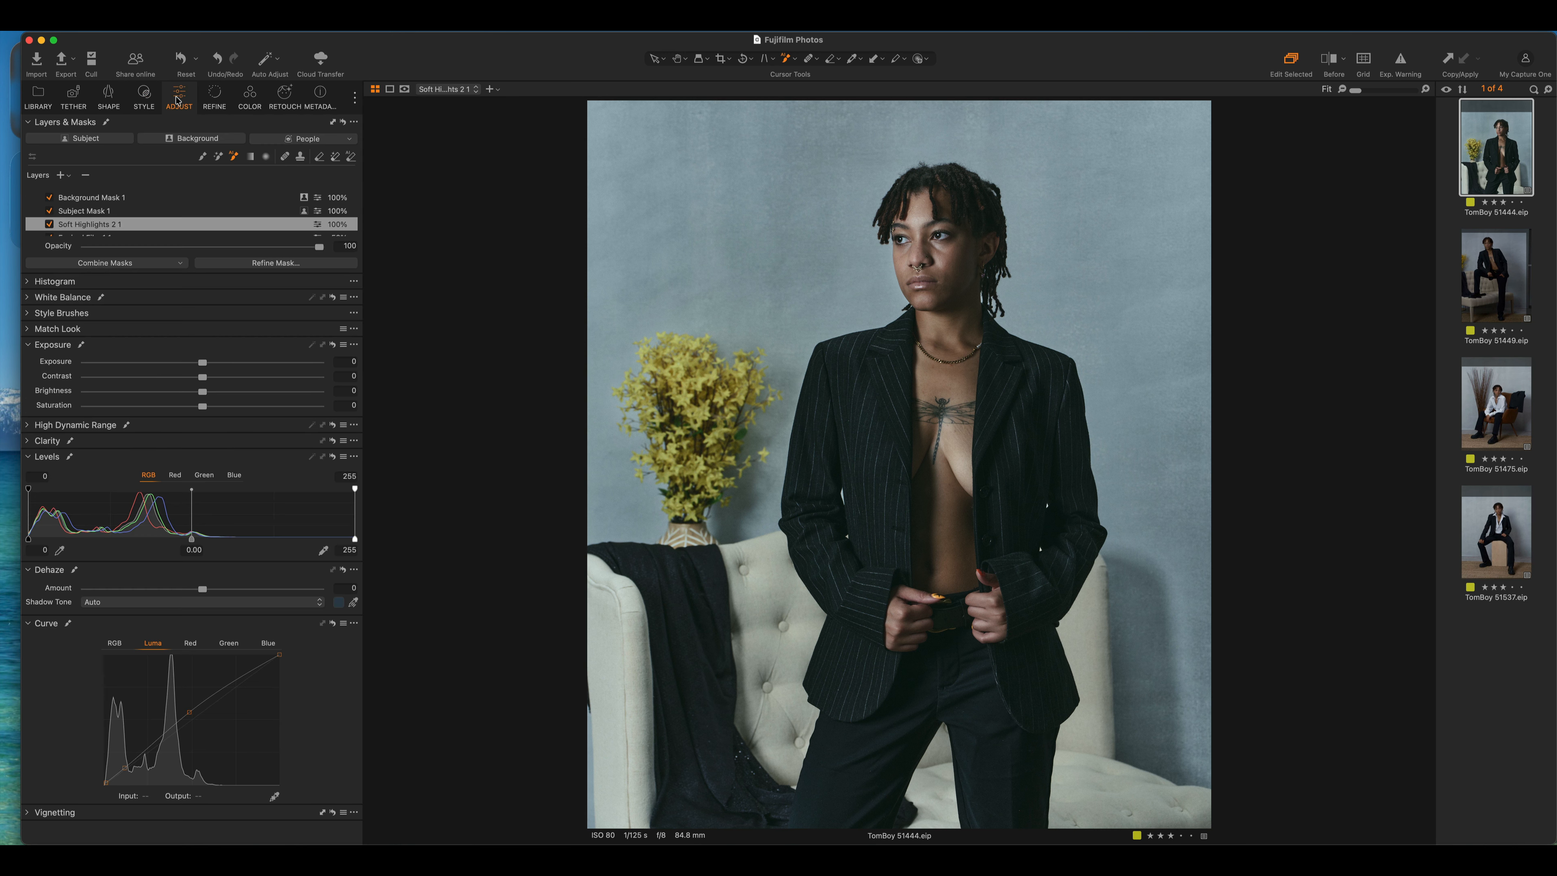
# Inspect the Subject Mask 1 and Background Mask 1 layers added by Subject Pop
pyautogui.scroll(-1, 173, 192)
pyautogui.scroll(1, 174, 191)
pyautogui.scroll(-2, 174, 195)
pyautogui.scroll(2, 174, 195)
pyautogui.click(86, 211)
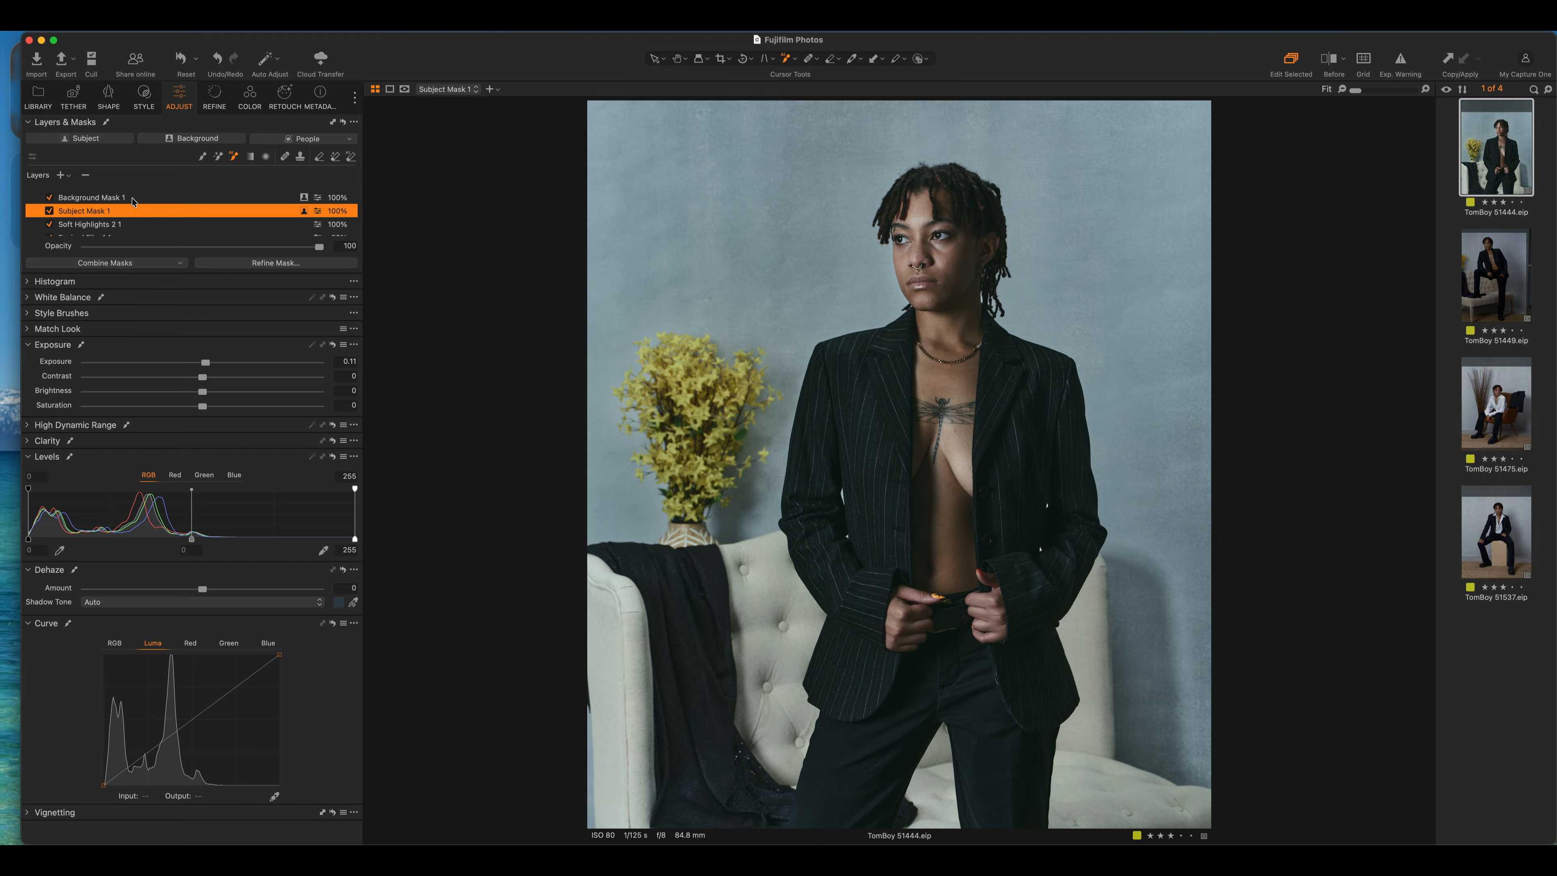
pyautogui.click(139, 199)
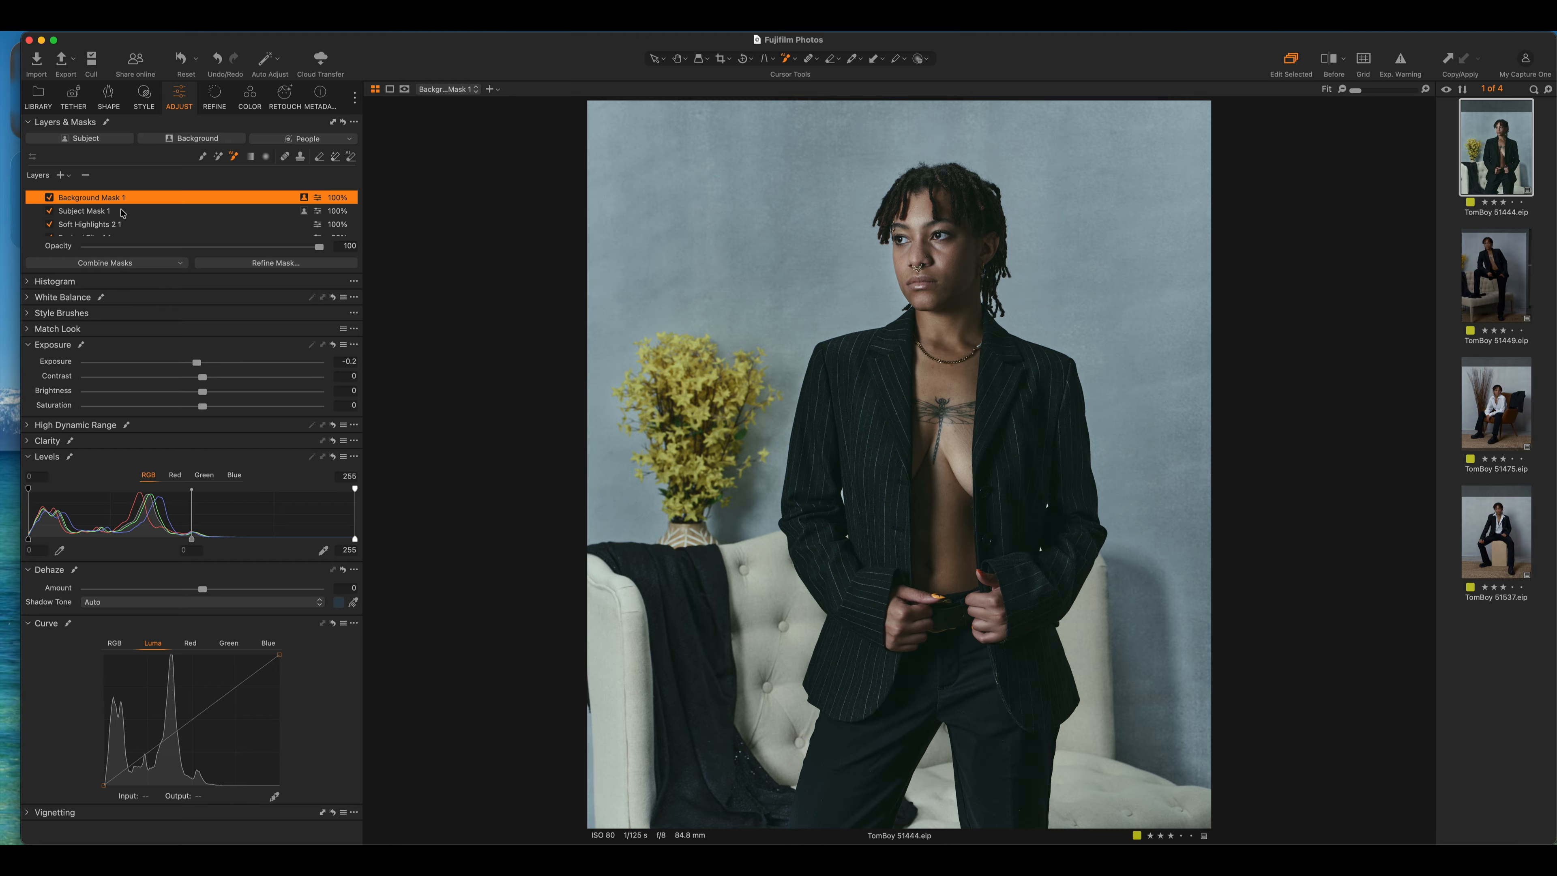
pyautogui.click(133, 211)
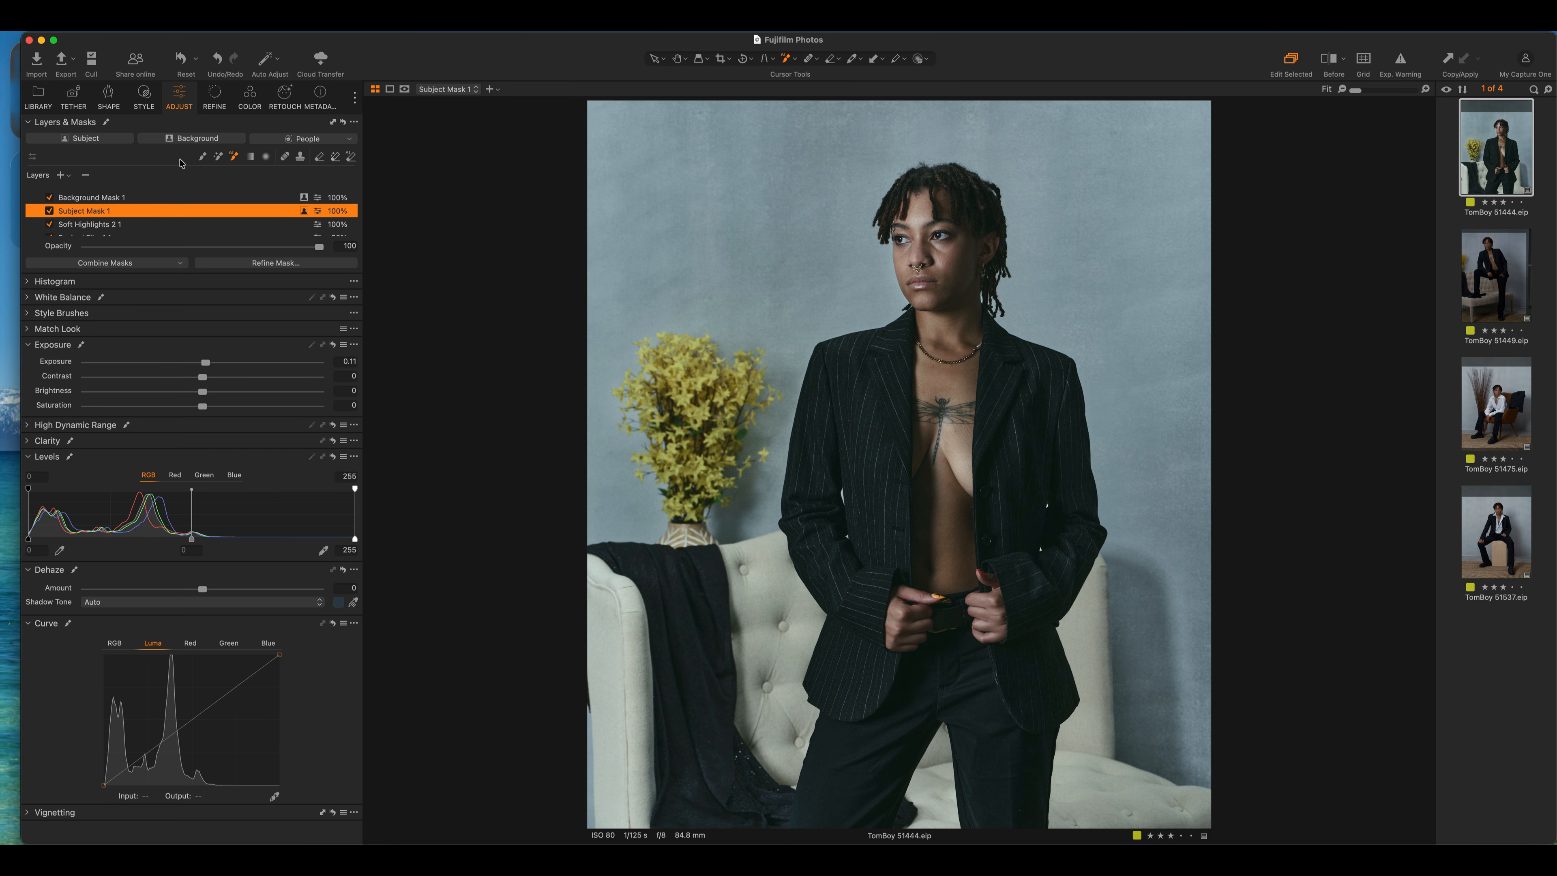
pyautogui.scroll(-5, 181, 192)
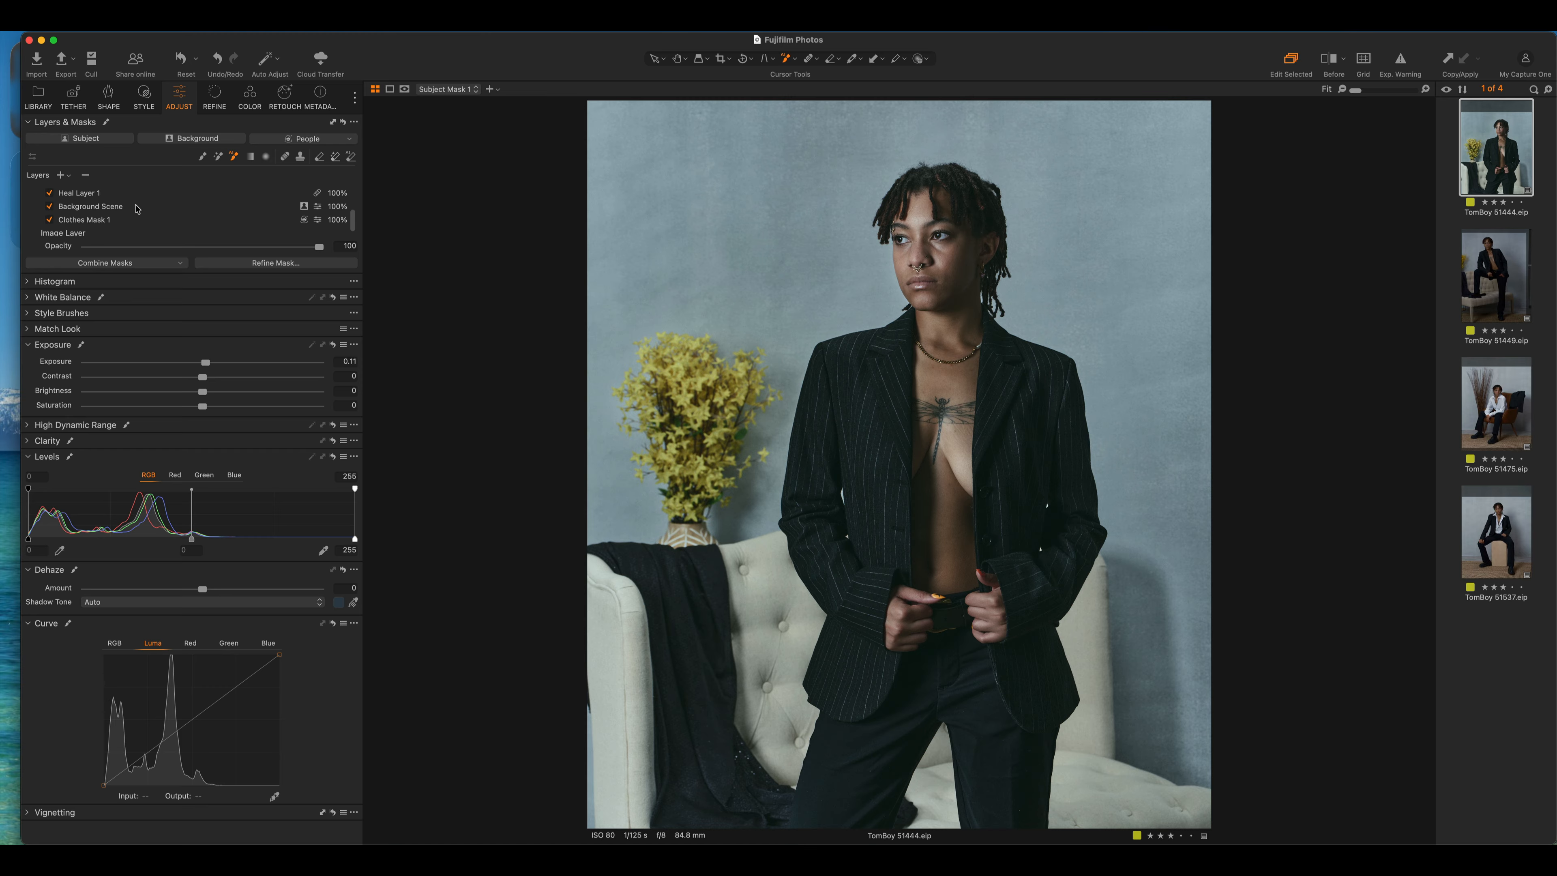
pyautogui.scroll(3, 136, 209)
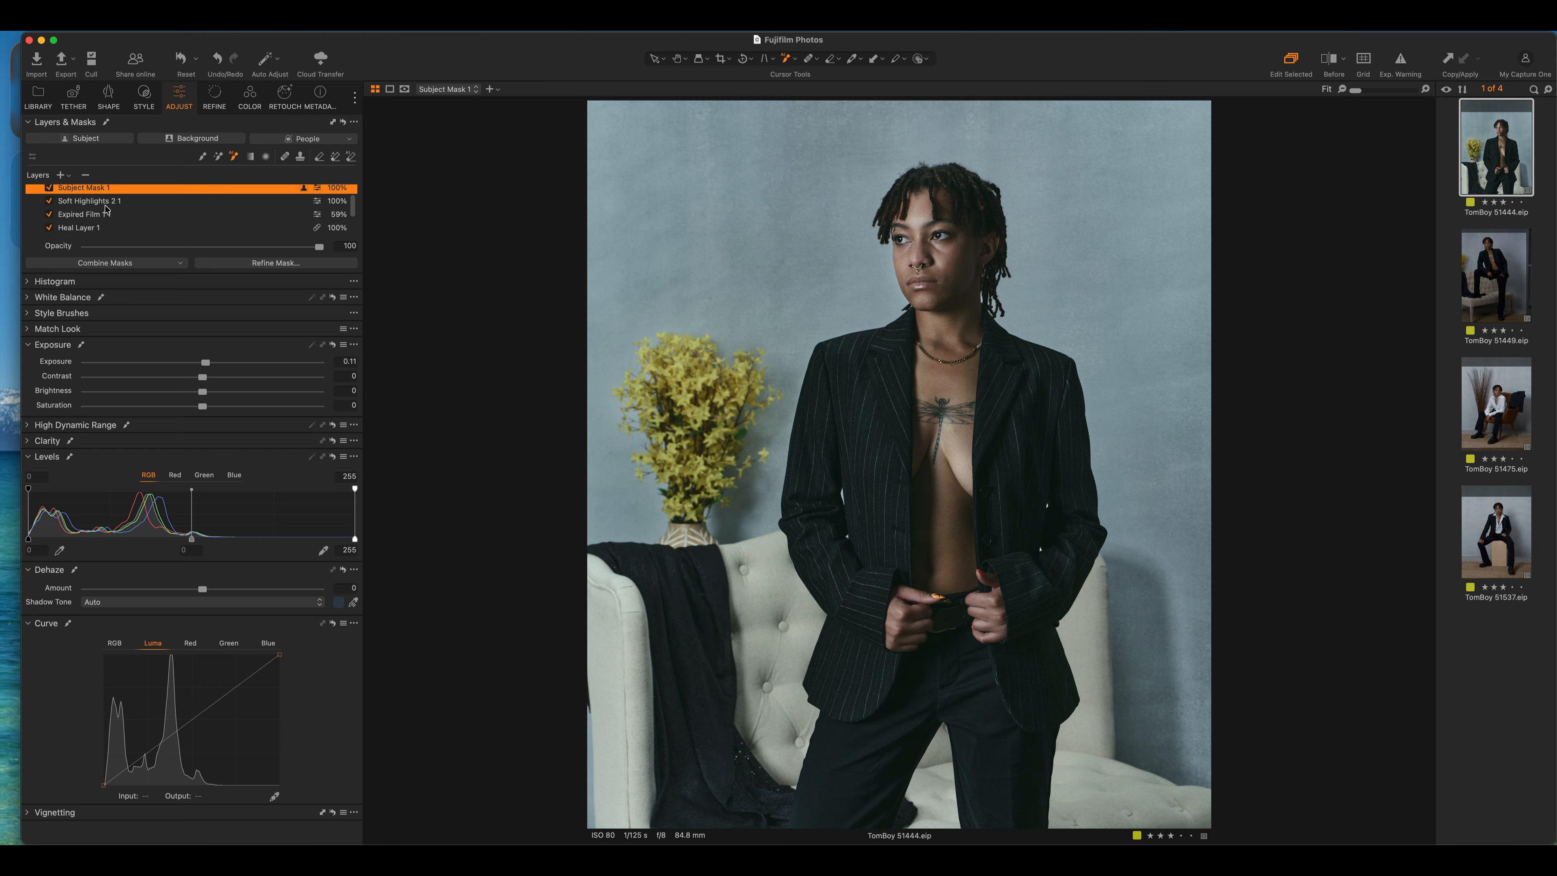
pyautogui.scroll(-3, 105, 210)
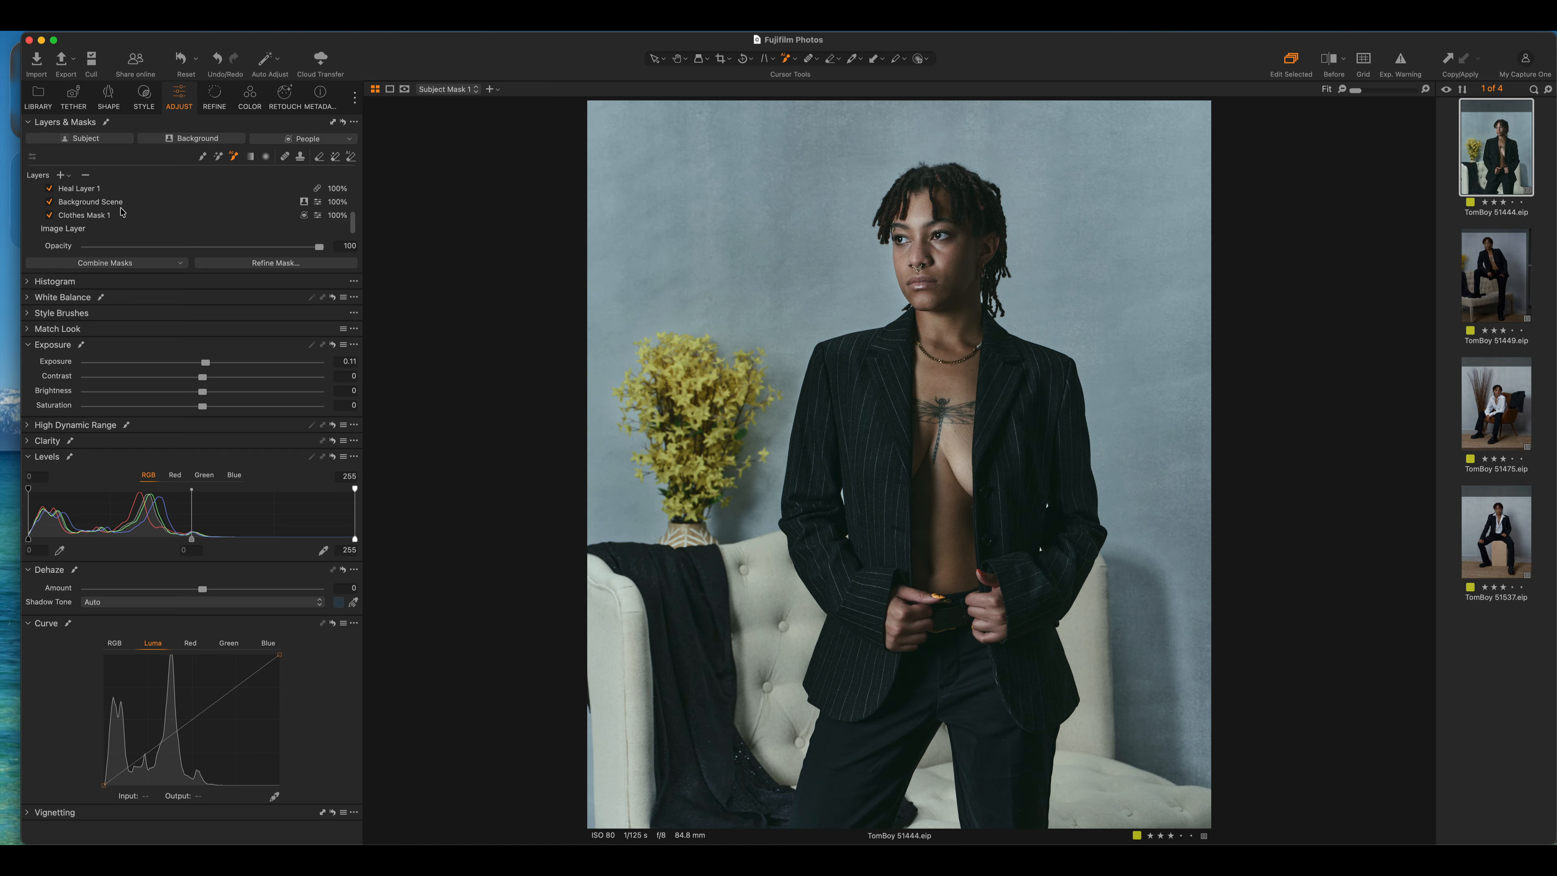
pyautogui.scroll(3, 145, 212)
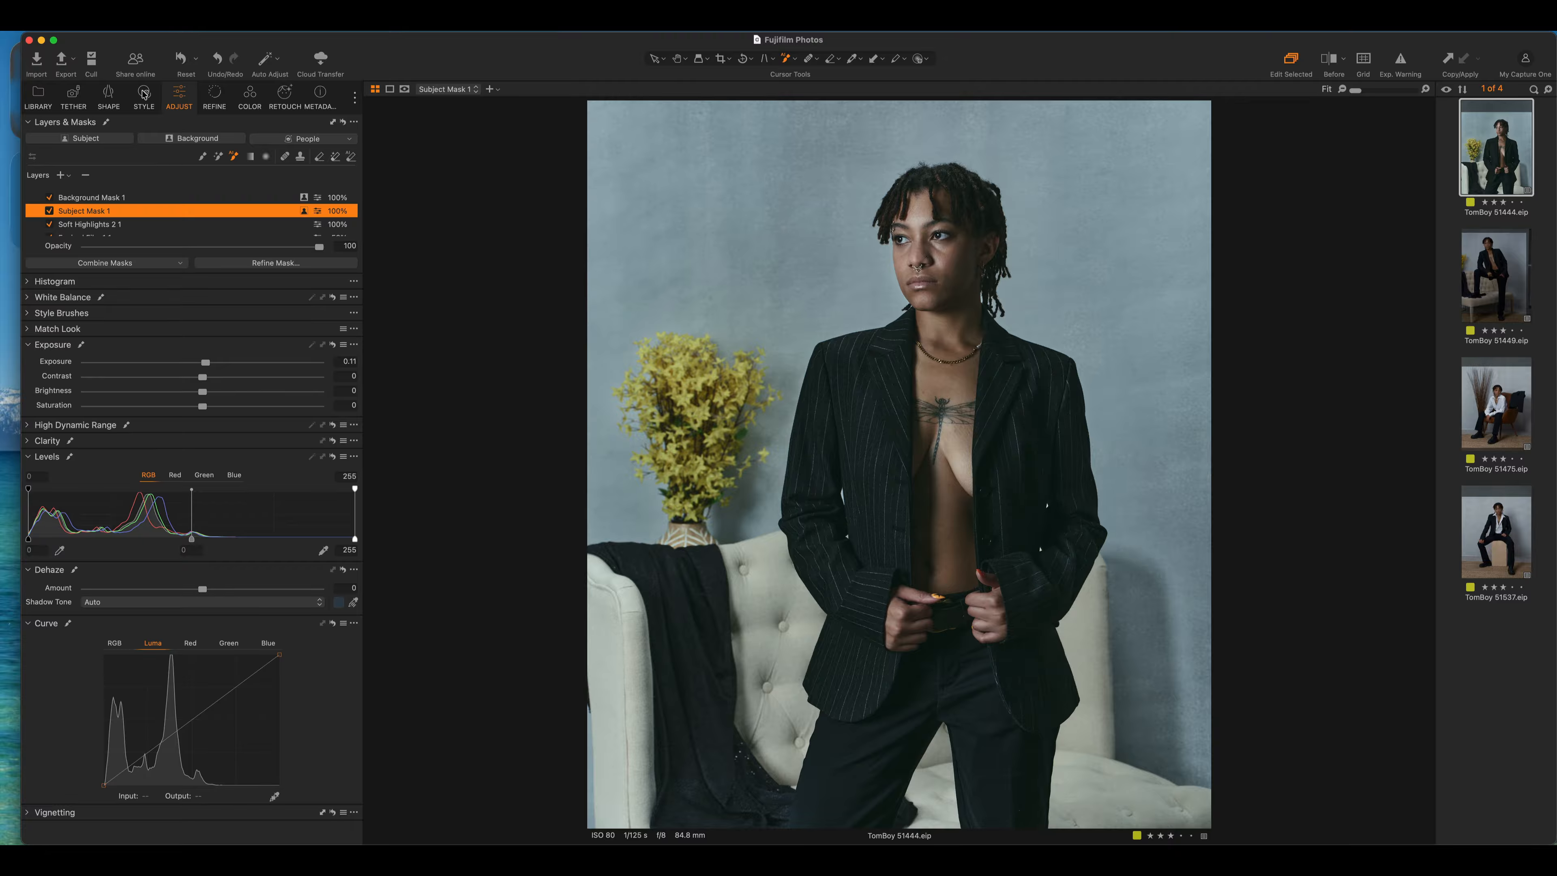
# Drag Subject Pop out of the applied styles and bring up the Retouch tools
pyautogui.click(143, 92)
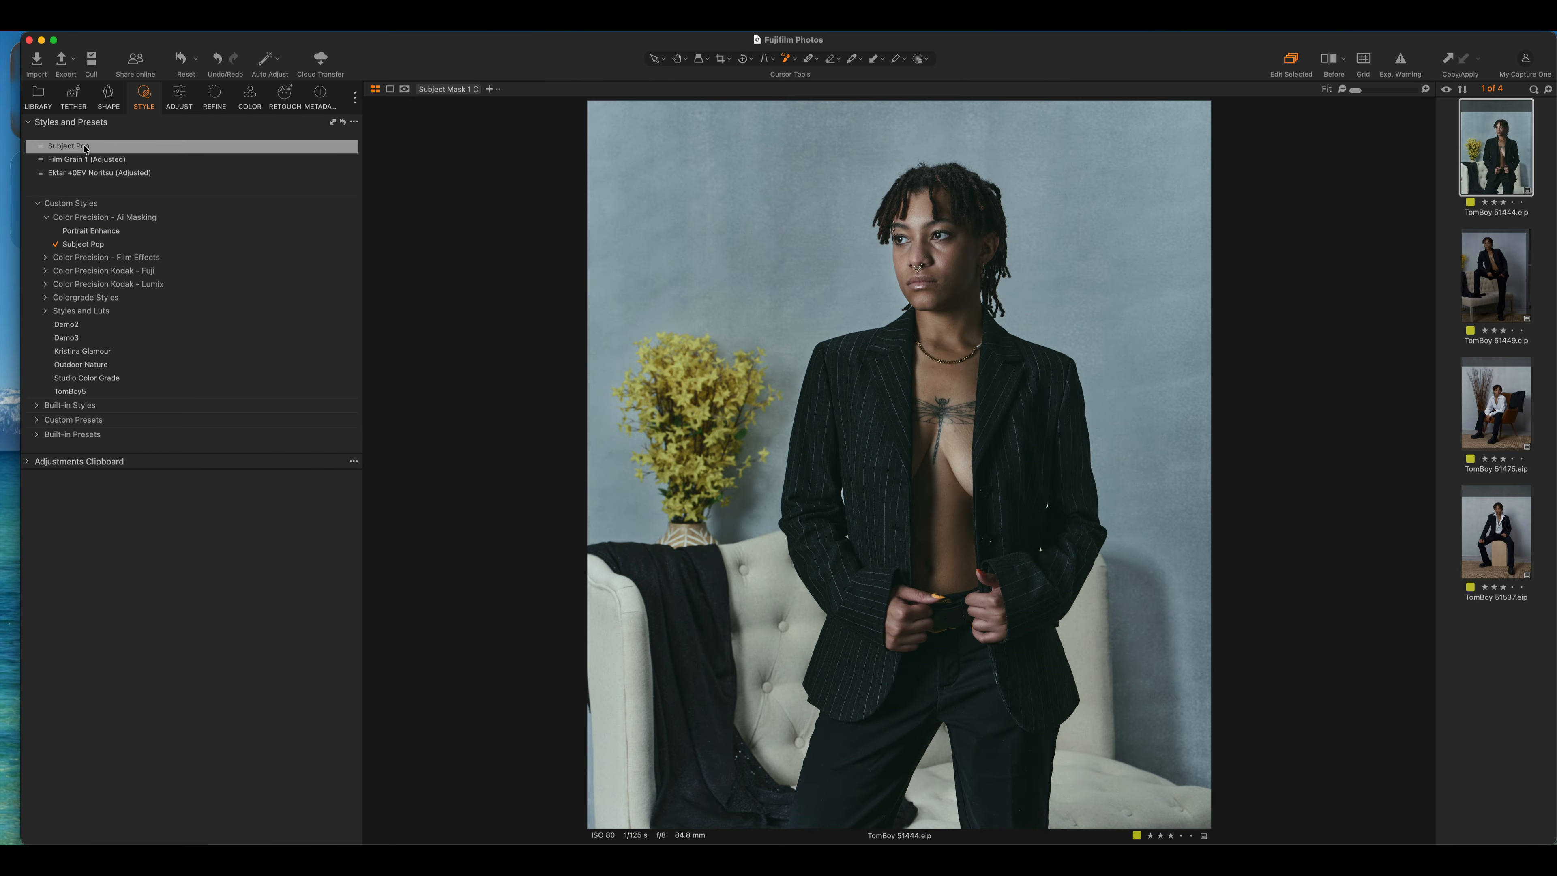
pyautogui.moveTo(85, 148); pyautogui.dragTo(148, 109)
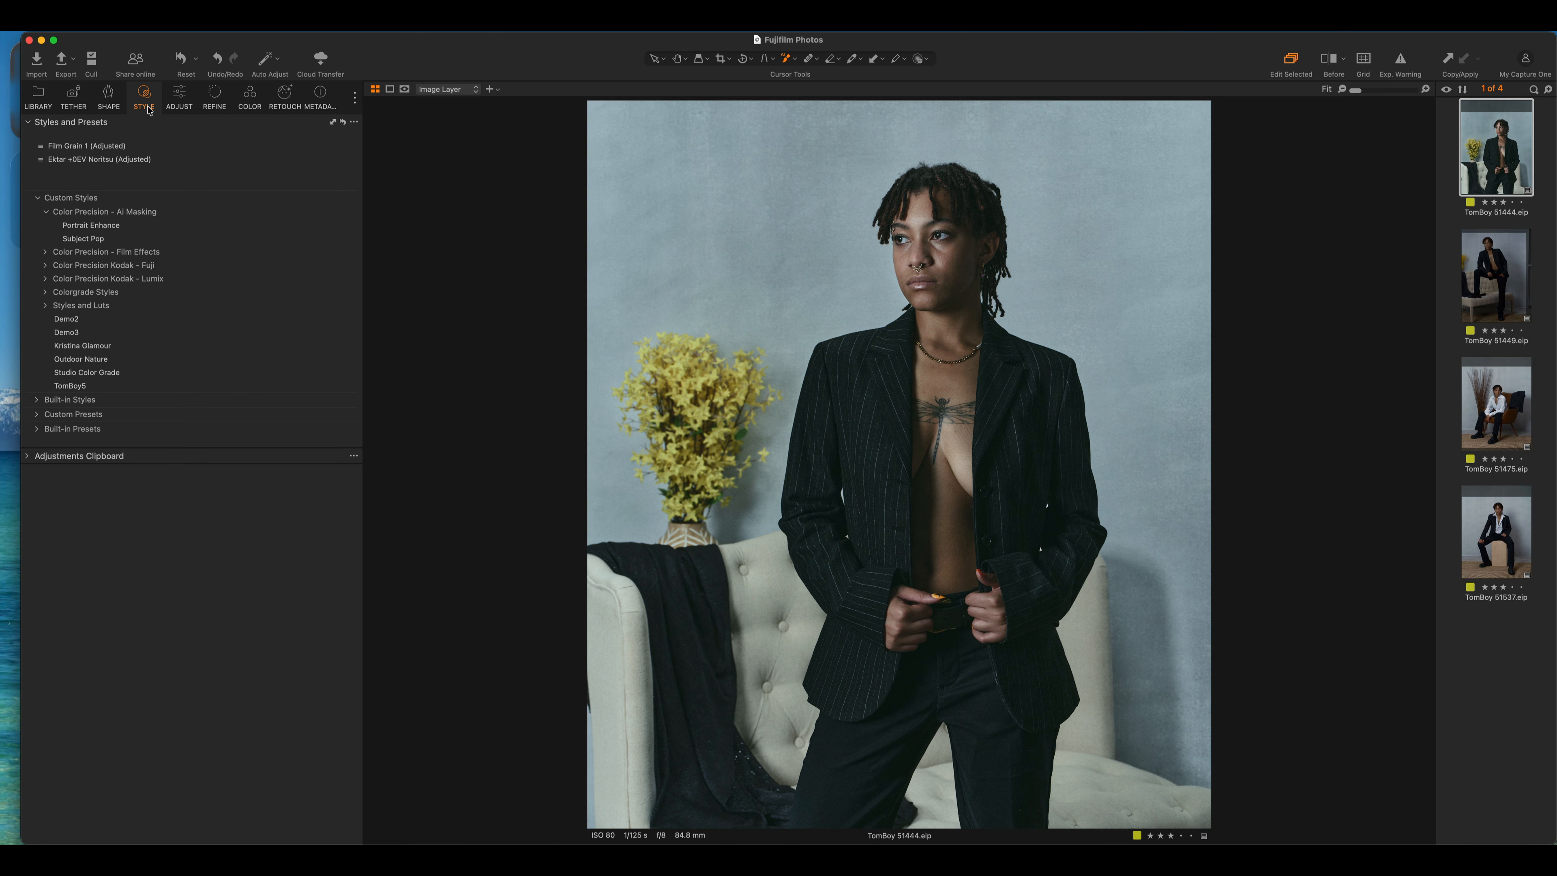
pyautogui.click(182, 94)
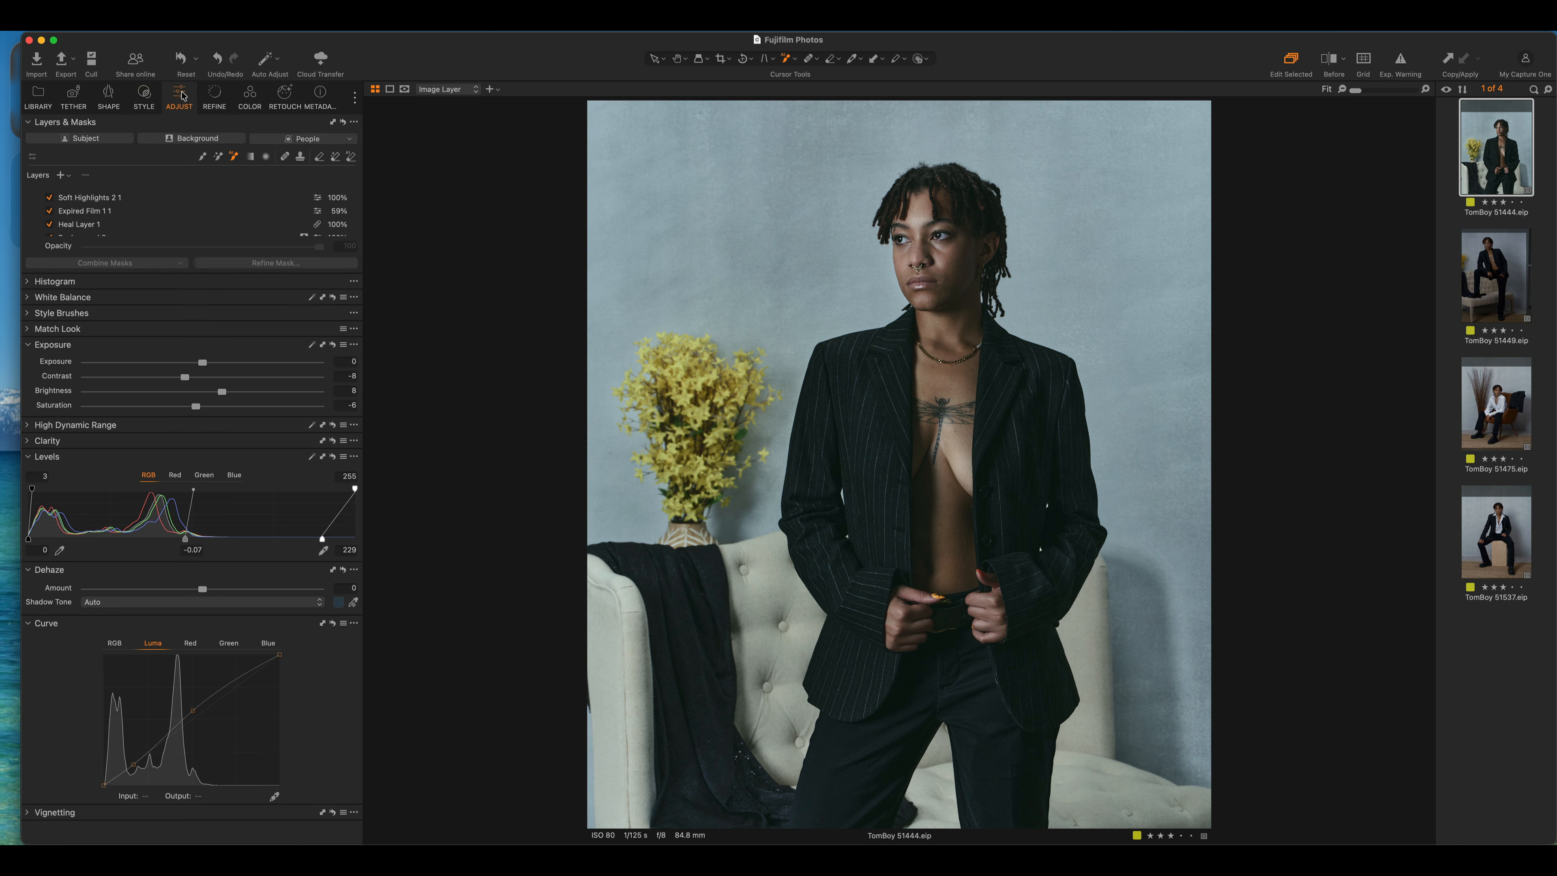
pyautogui.click(286, 93)
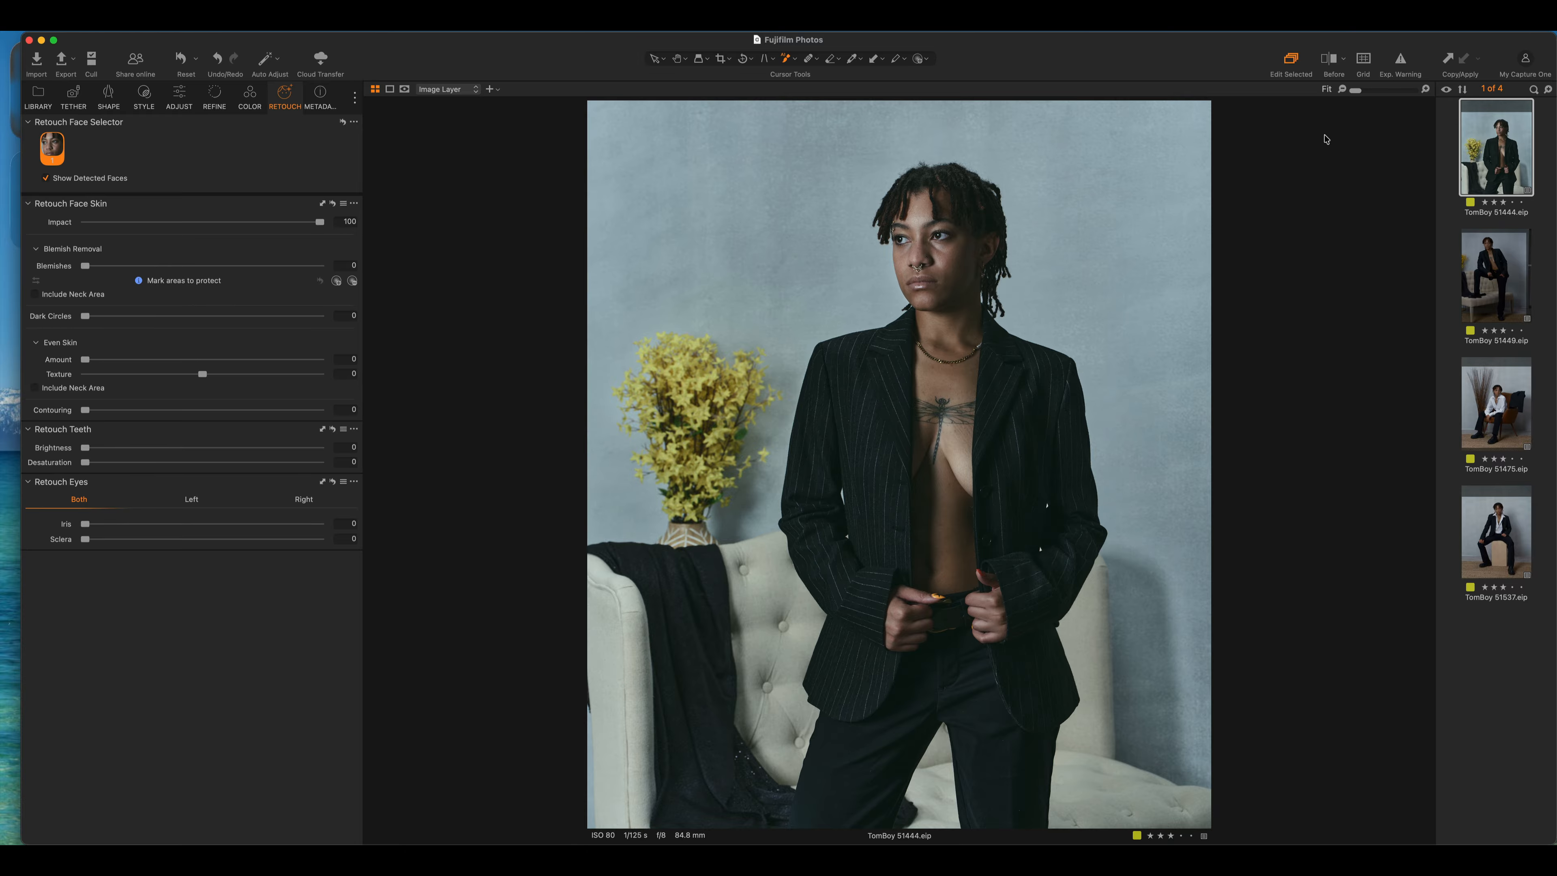
# At 100% zoom, include the neck area and set Blemishes 70, Dark Circles 58, Even Skin 67
pyautogui.click(1425, 89)
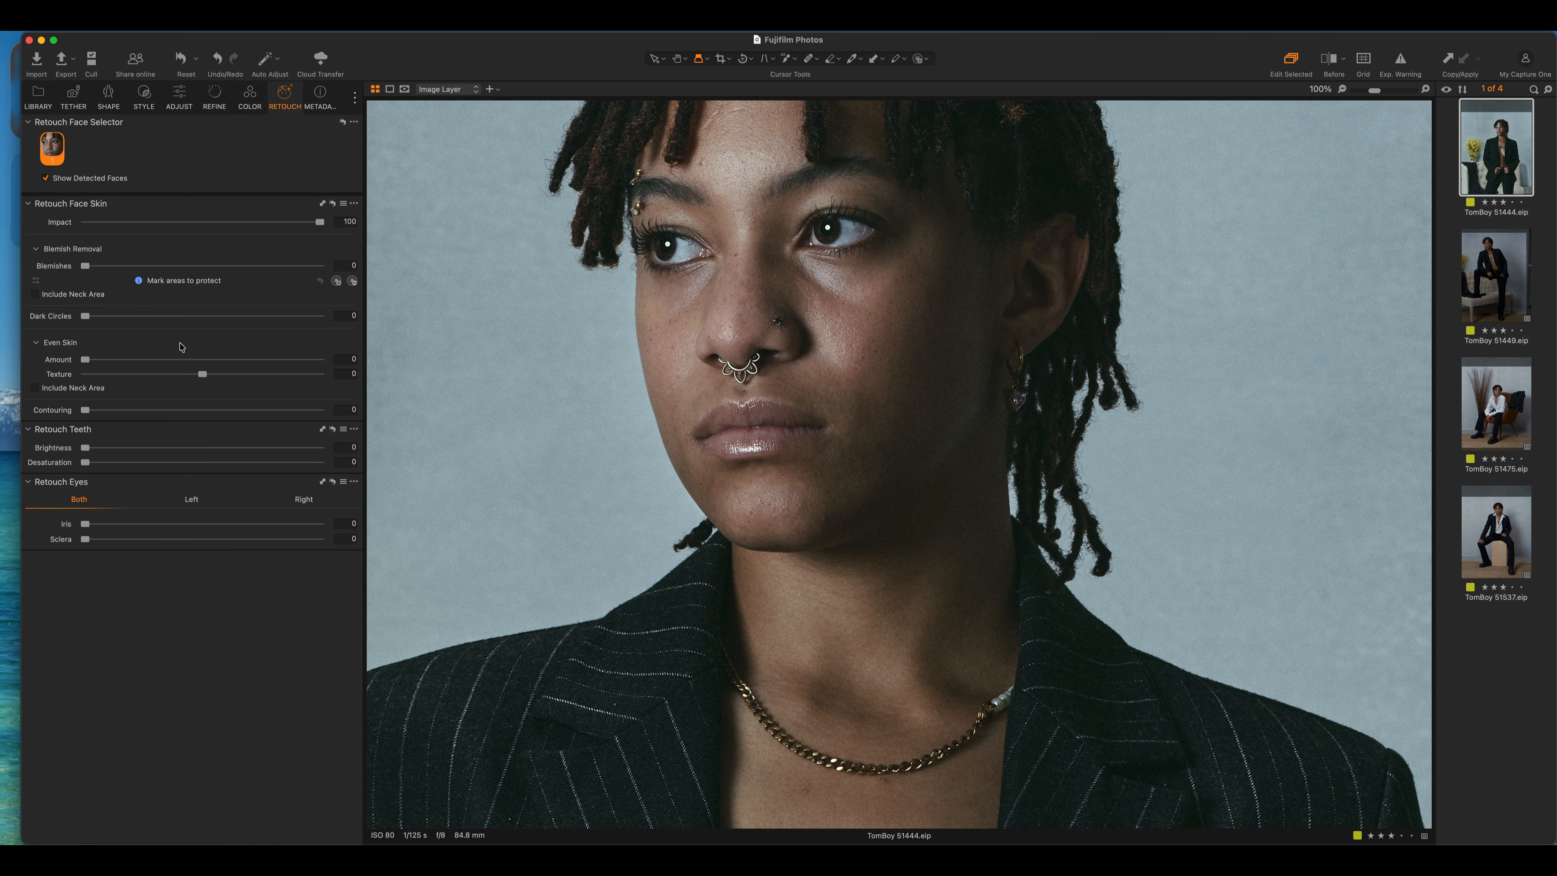
pyautogui.click(35, 295)
pyautogui.click(36, 388)
pyautogui.moveTo(86, 267); pyautogui.dragTo(251, 272)
pyautogui.moveTo(86, 316); pyautogui.dragTo(222, 317)
pyautogui.moveTo(89, 361); pyautogui.dragTo(236, 375)
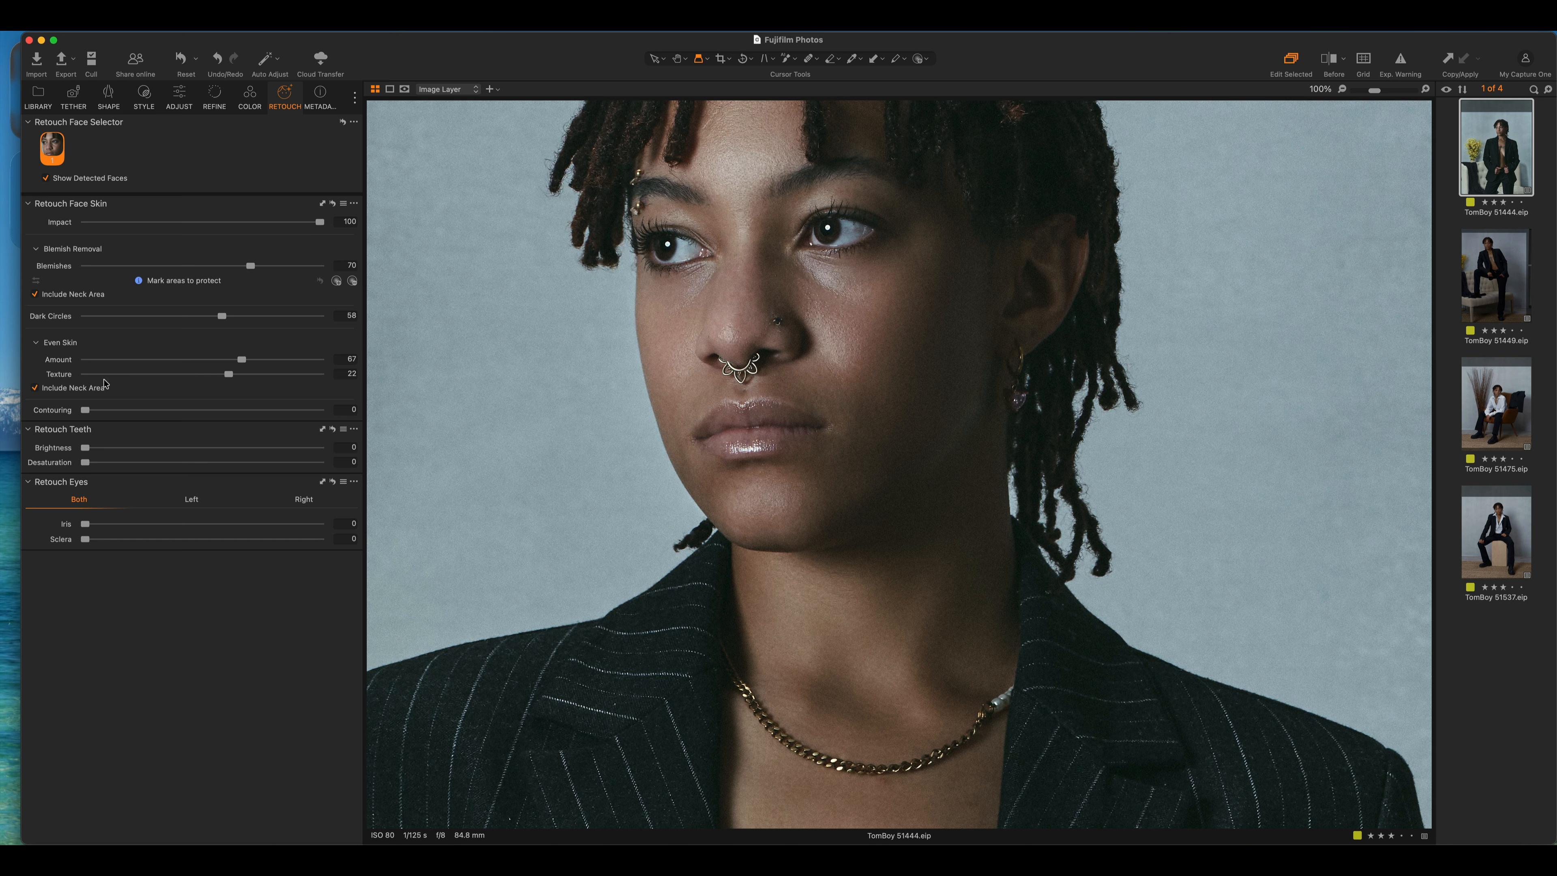
# Set Contouring 37, Sclera 45 and Iris 52, zoom to Fit, and copy the adjustments
pyautogui.moveTo(86, 410)
pyautogui.mouseDown()
pyautogui.moveTo(199, 410)
pyautogui.moveTo(57, 410)
pyautogui.moveTo(172, 409)
pyautogui.mouseUp()
pyautogui.moveTo(85, 539); pyautogui.dragTo(192, 539)
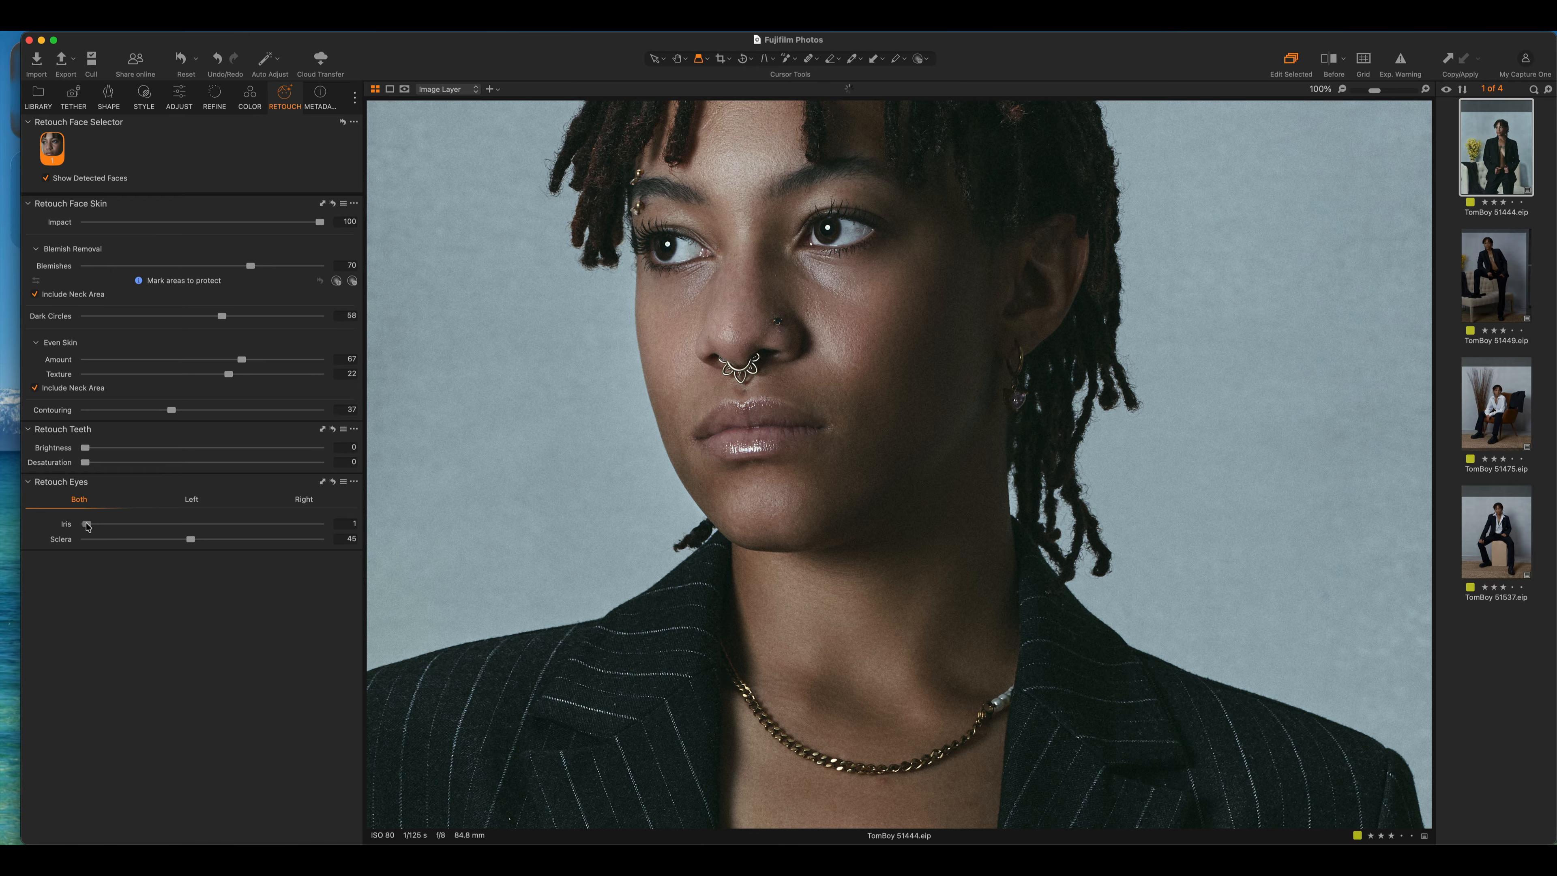
pyautogui.moveTo(86, 524); pyautogui.dragTo(206, 525)
pyautogui.click(1341, 91)
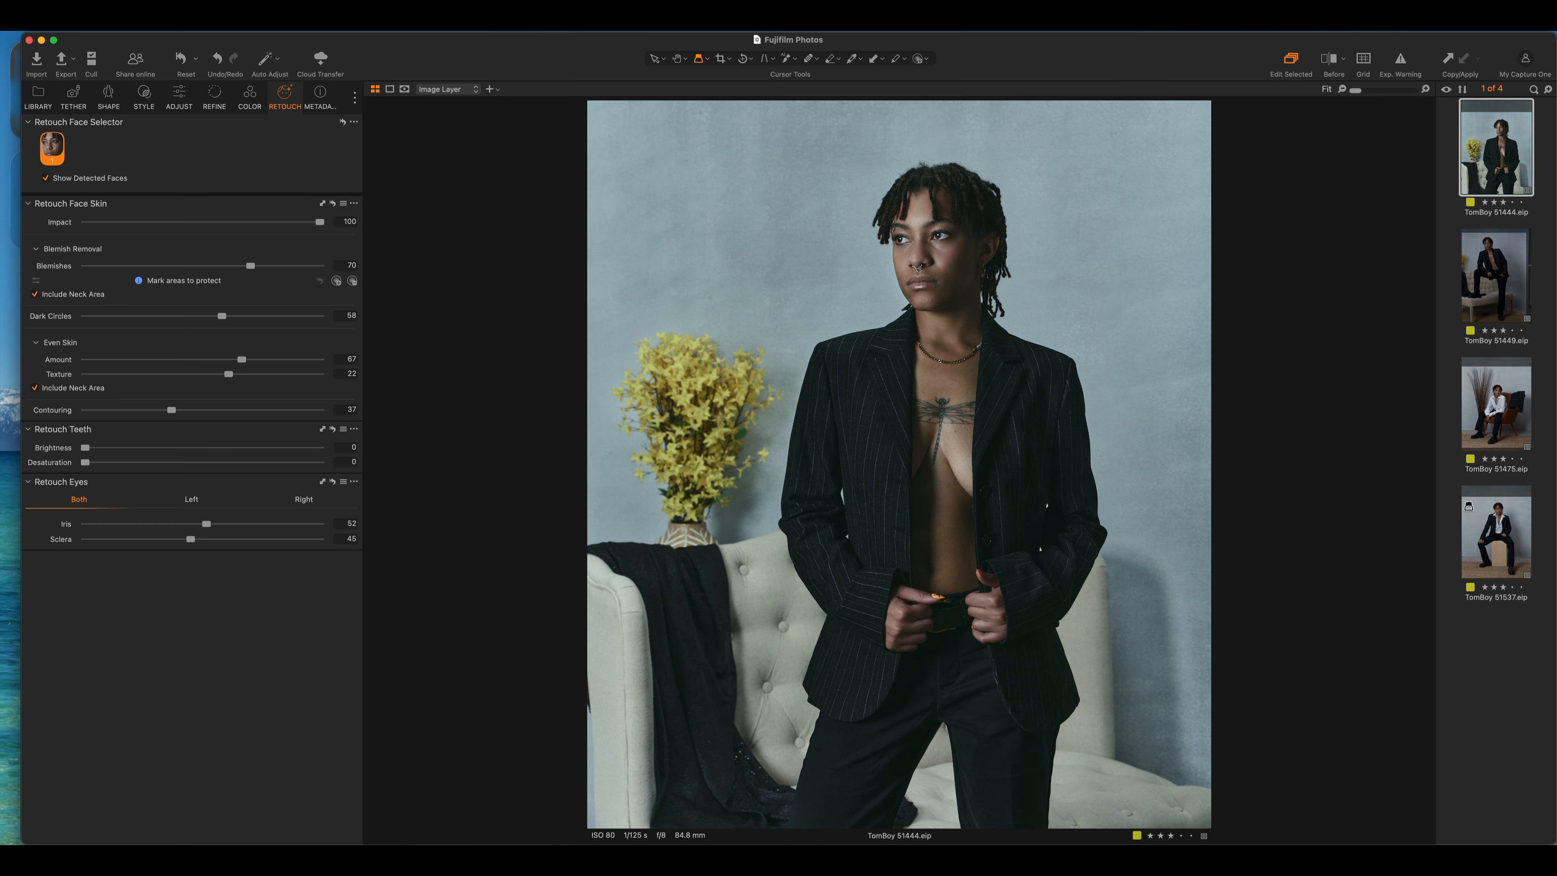
pyautogui.click(1449, 57)
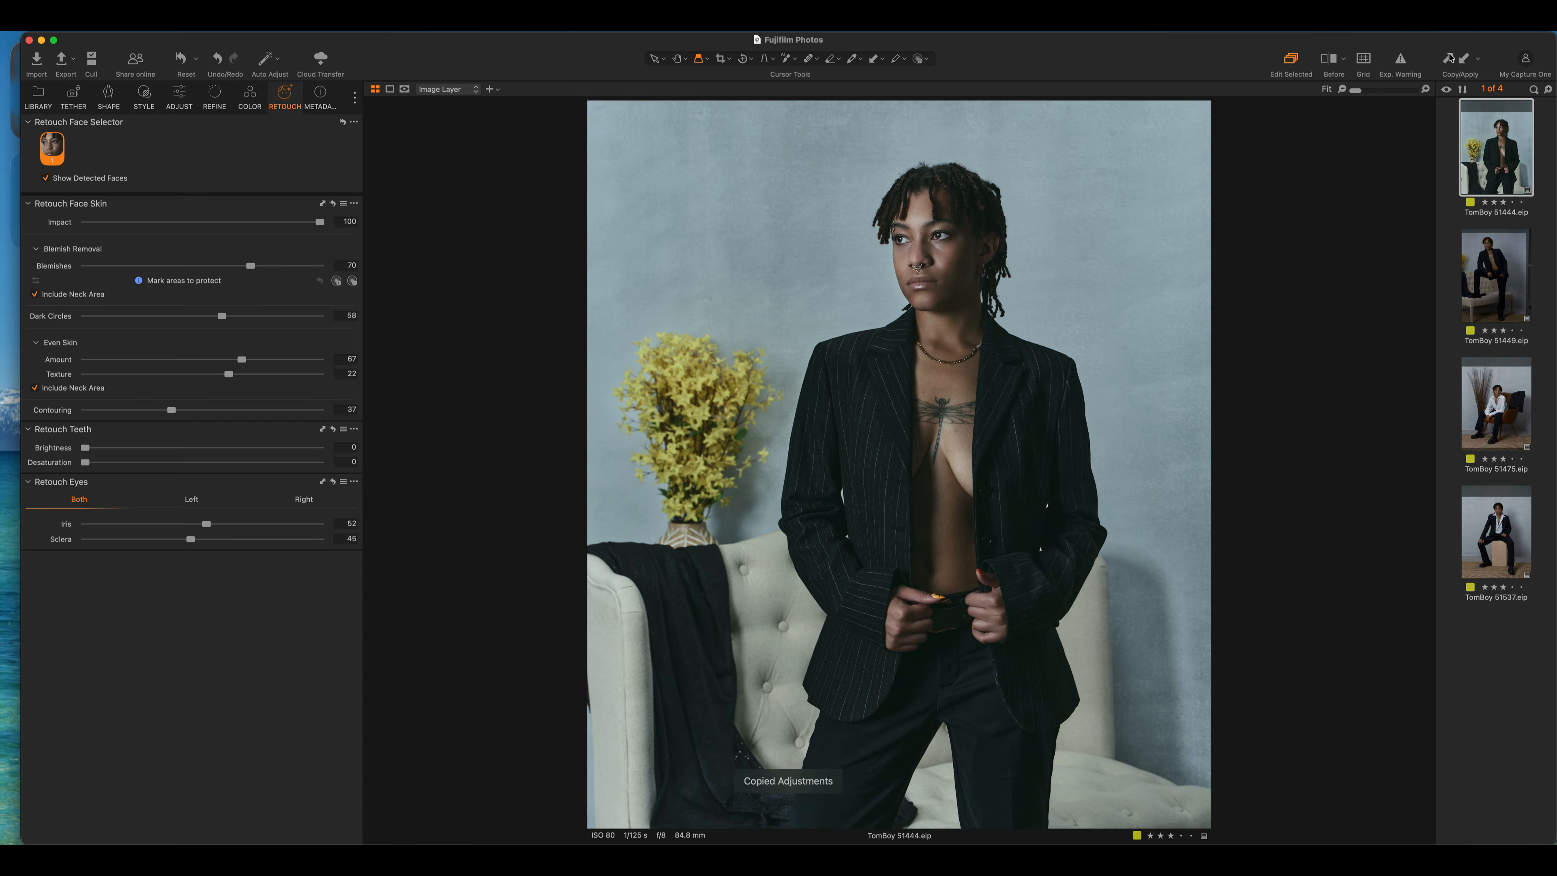
# Paste the copied adjustments onto TomBoy 51449 and compare it against TomBoy 51444
pyautogui.click(1505, 256)
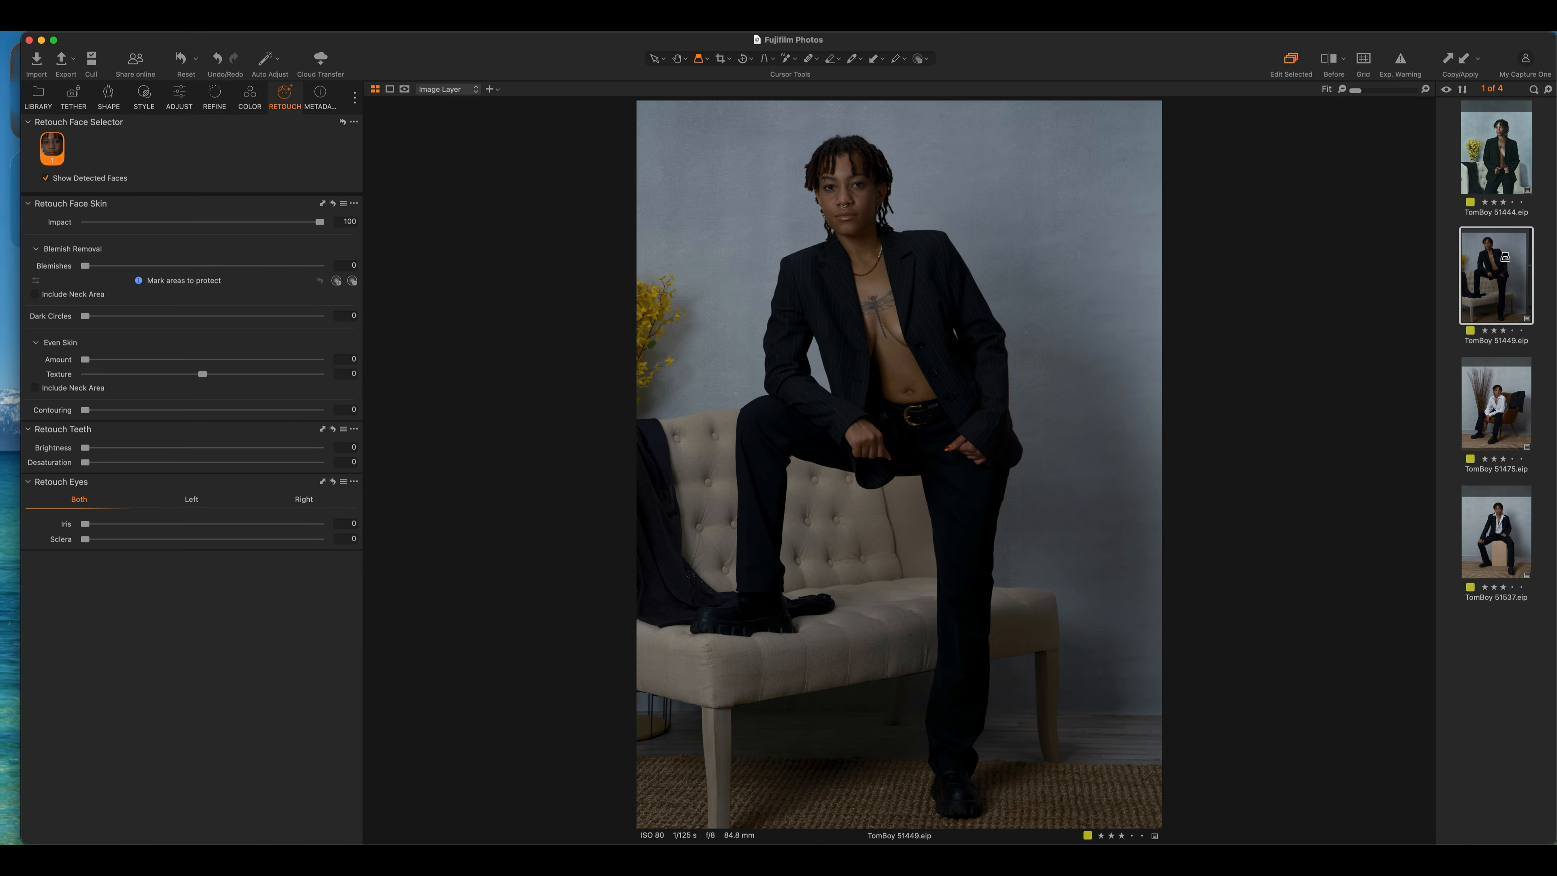
pyautogui.click(1464, 59)
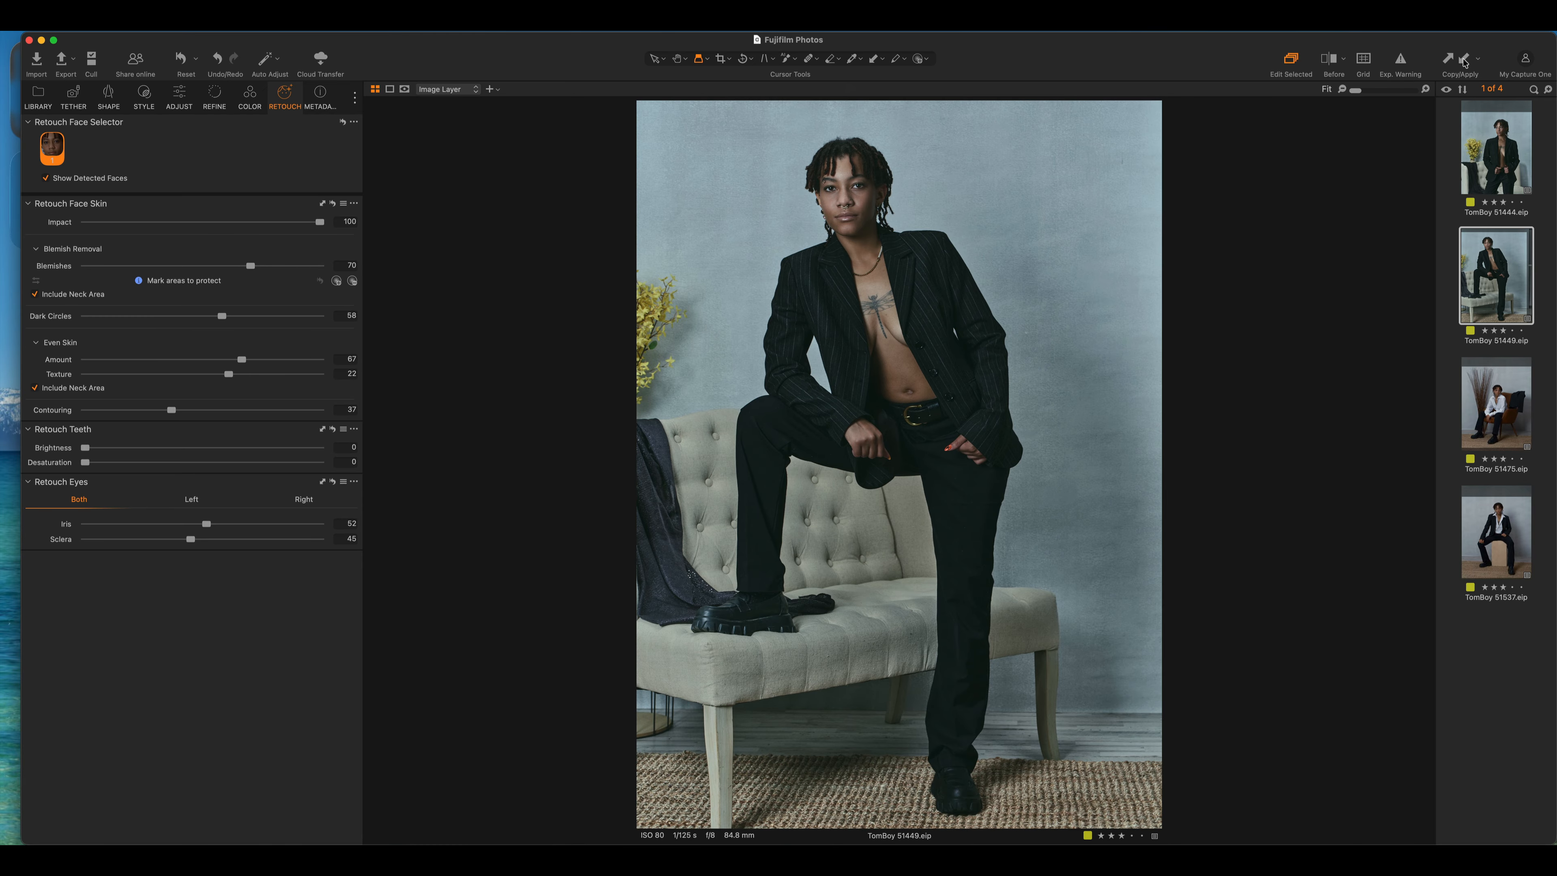
pyautogui.click(1495, 144)
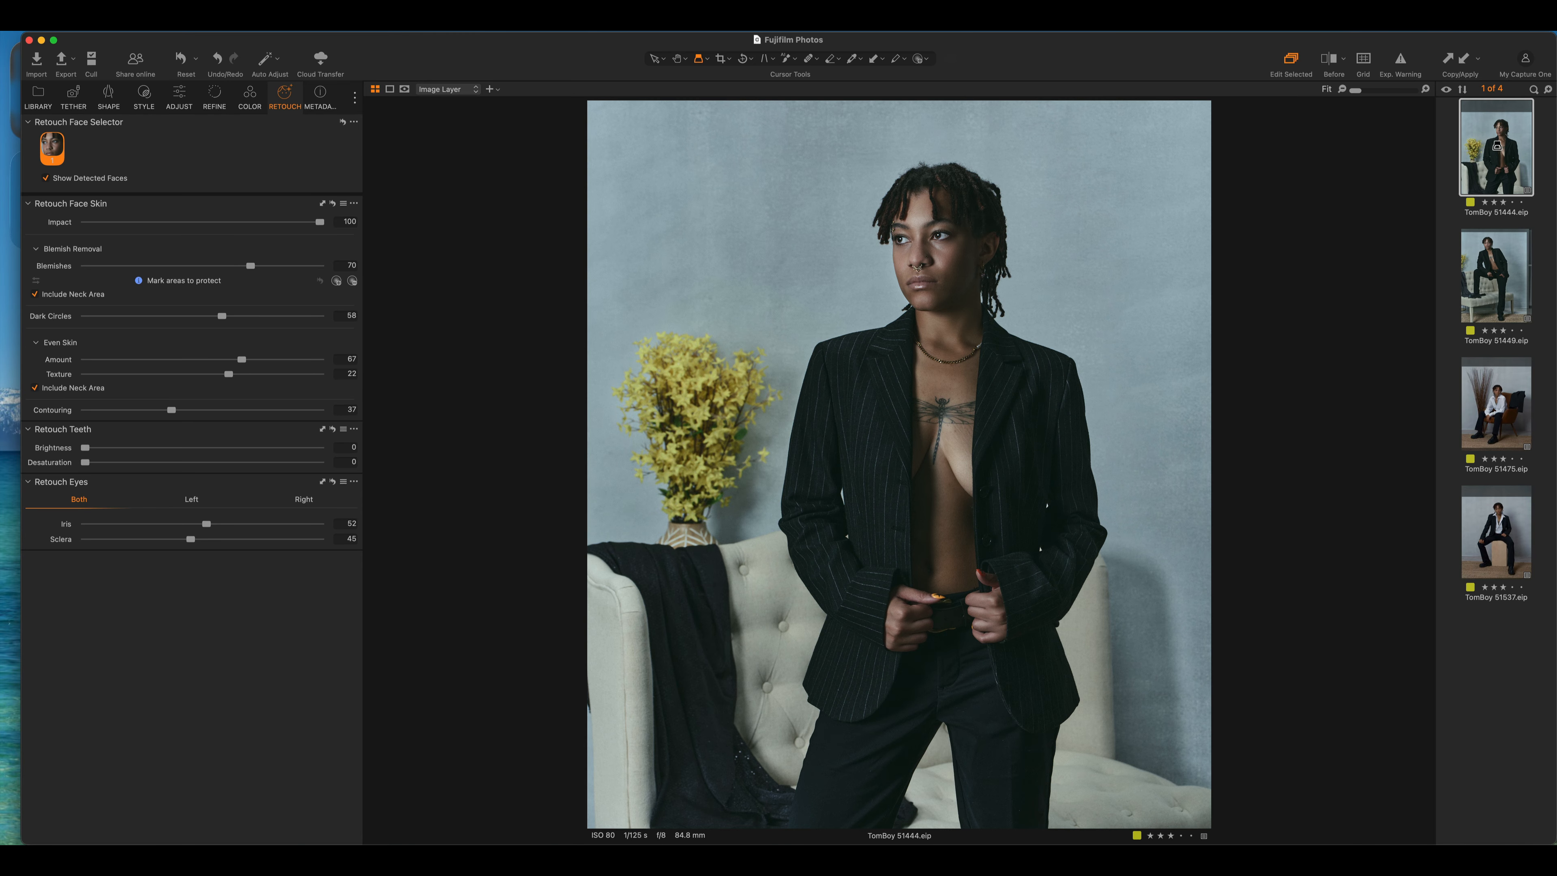
pyautogui.click(1513, 262)
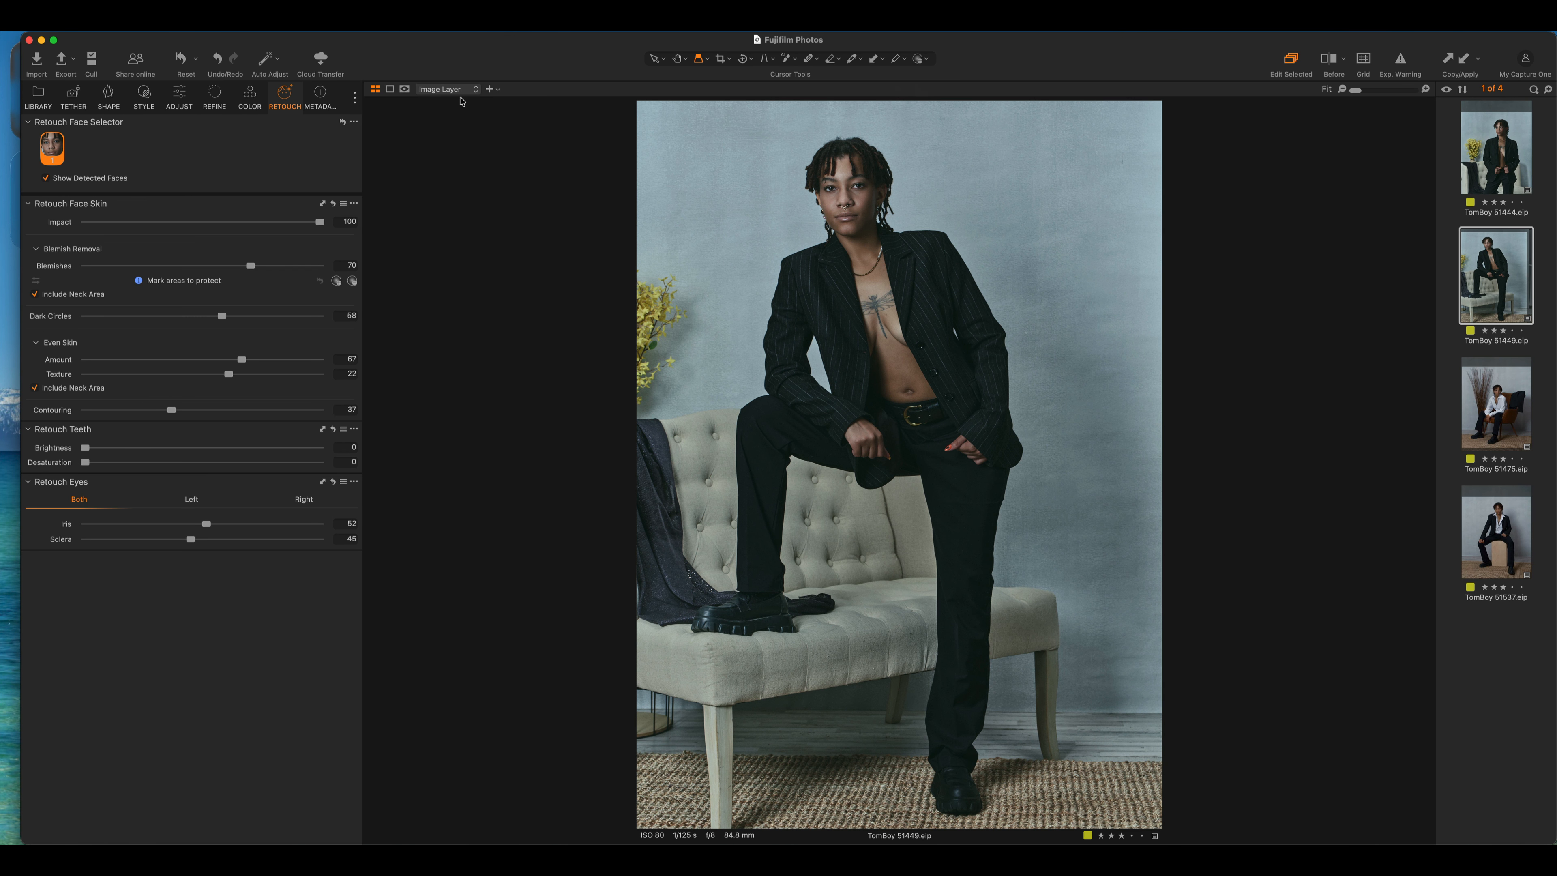
# Select the Background Scene mask layer, show its overlay, and switch to the AI eraser
pyautogui.click(180, 95)
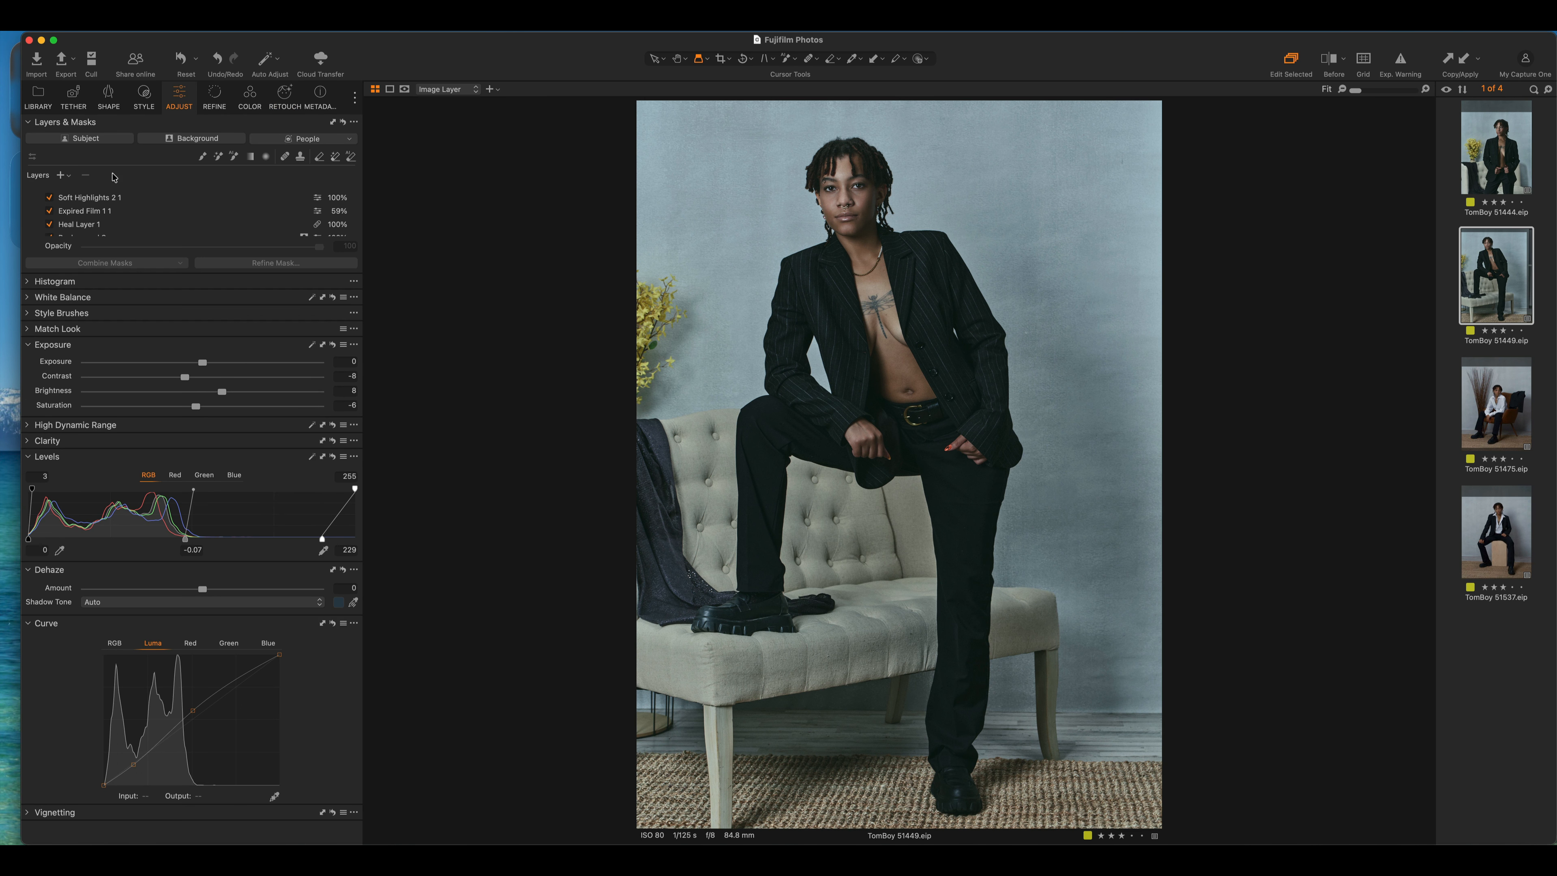
pyautogui.scroll(-5, 162, 196)
pyautogui.scroll(5, 161, 196)
pyautogui.scroll(-2, 160, 196)
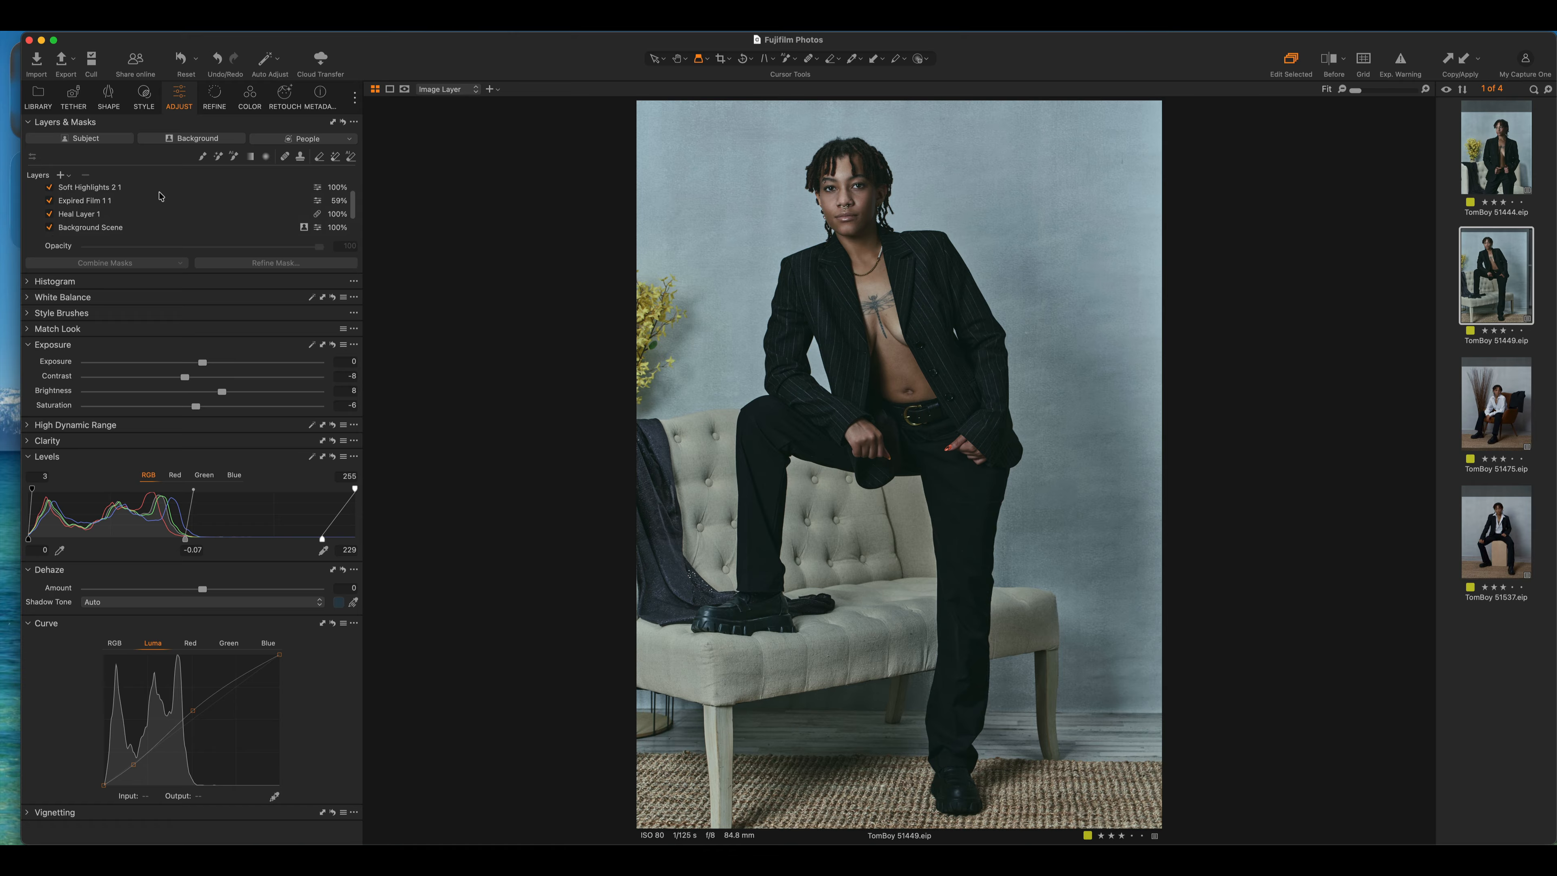
pyautogui.scroll(-2, 159, 196)
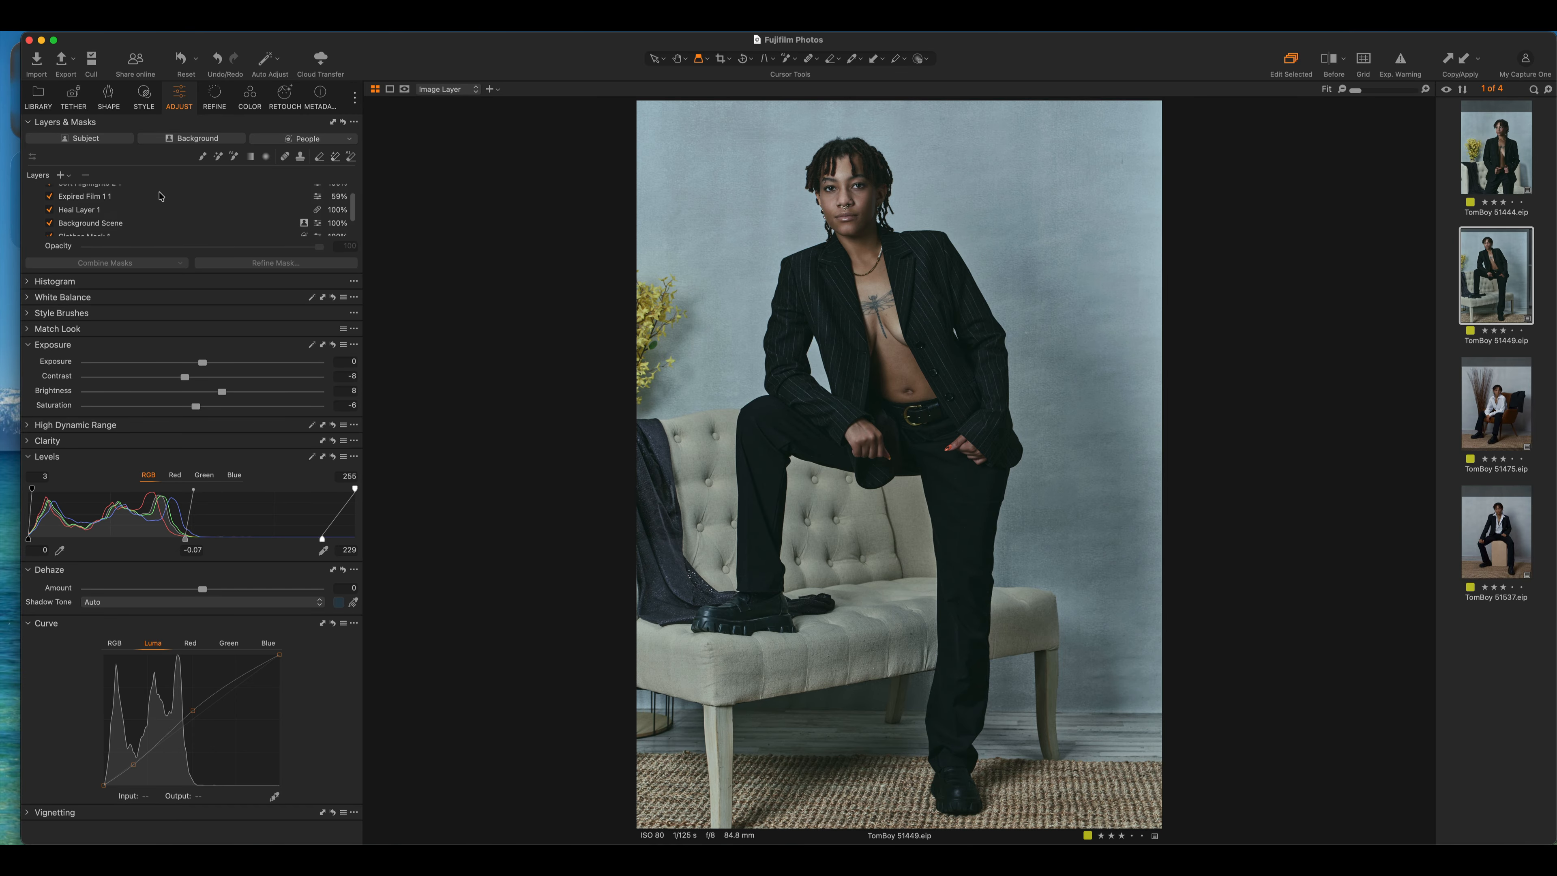
pyautogui.scroll(-2, 159, 196)
pyautogui.click(124, 208)
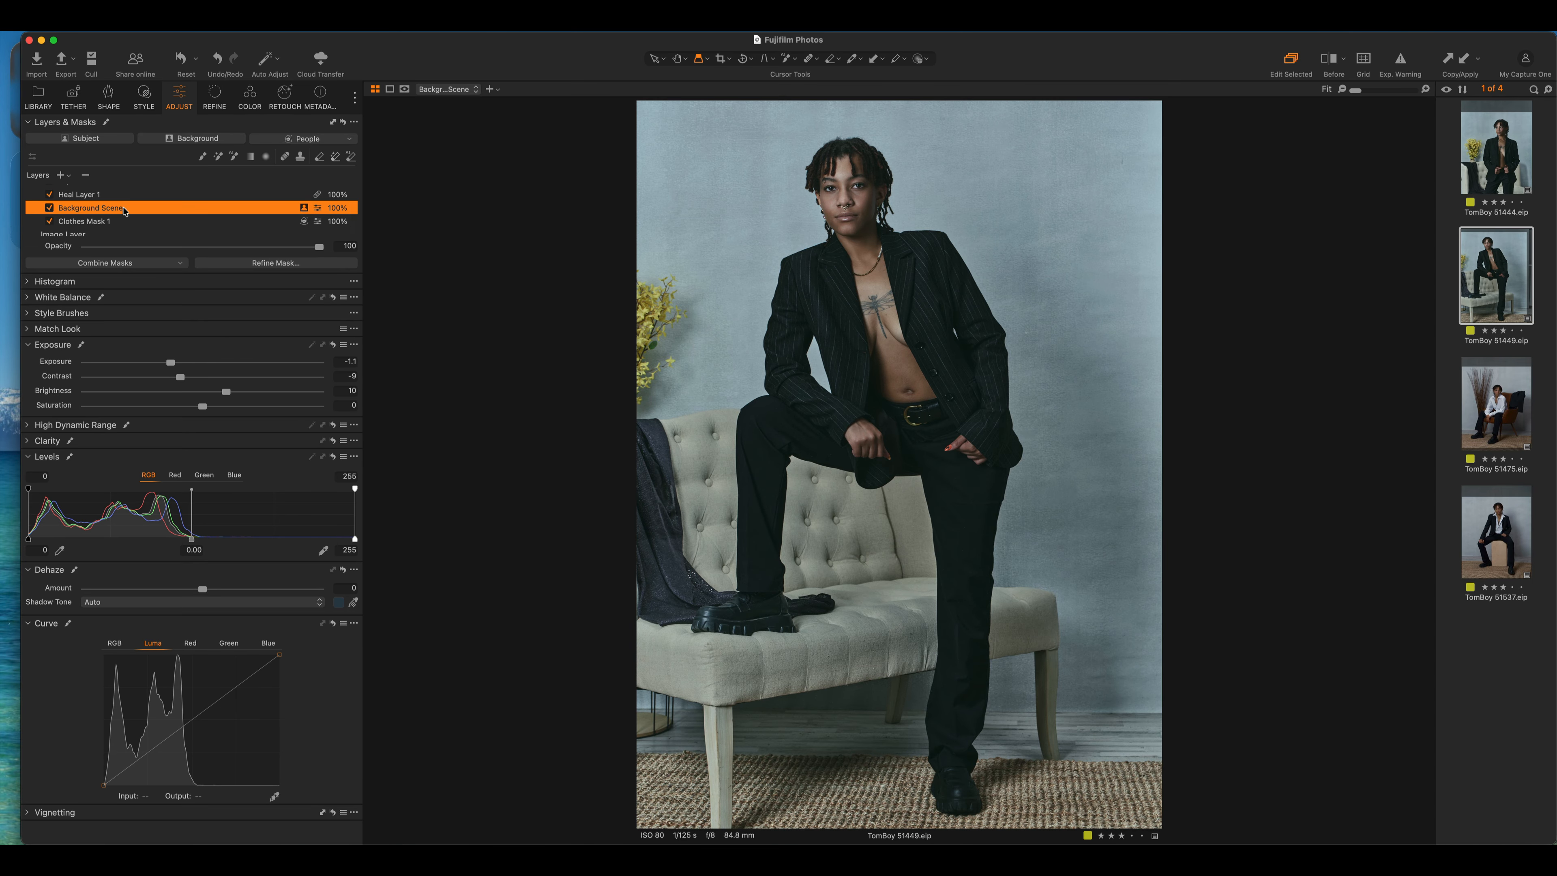
pyautogui.press('m')
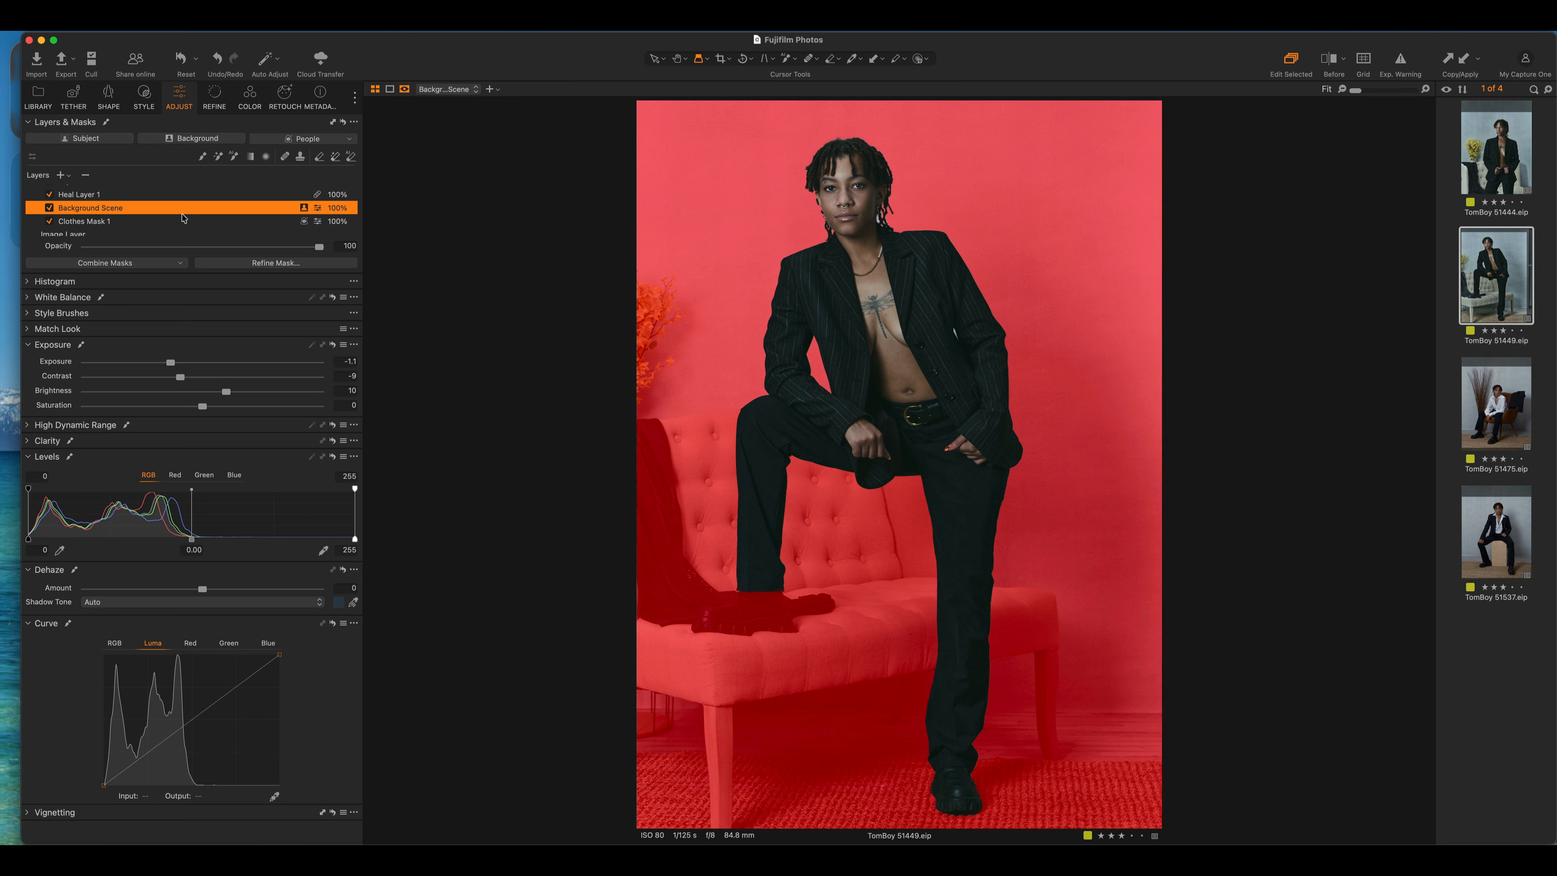
pyautogui.click(350, 157)
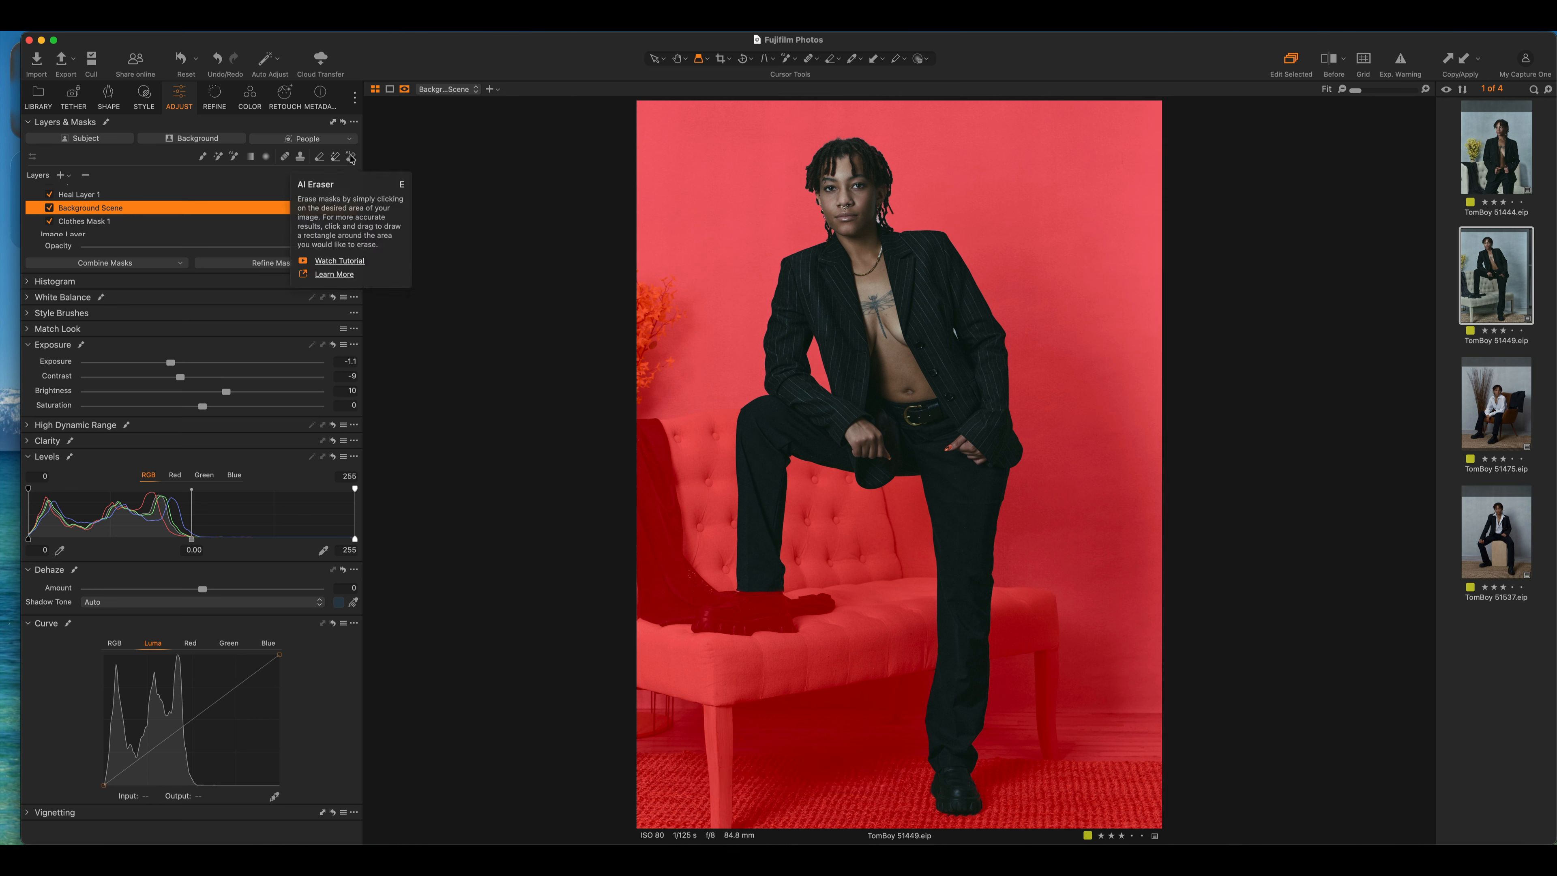
# Erase the sofa seat, back, legs, rug and right baseboard from the mask, then hide the overlay
pyautogui.click(704, 523)
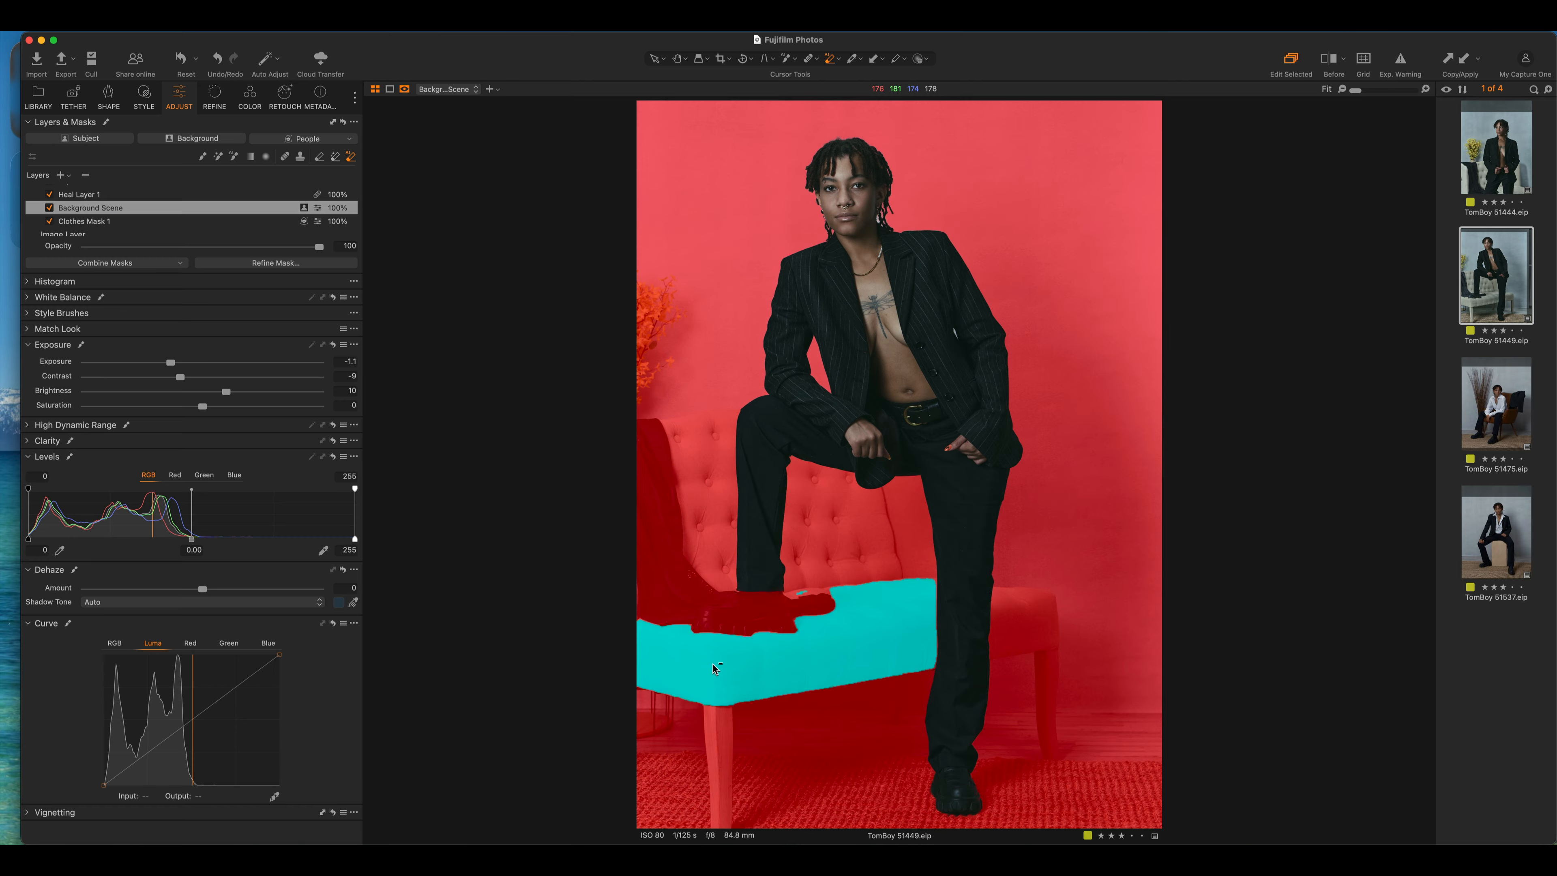
pyautogui.click(872, 607)
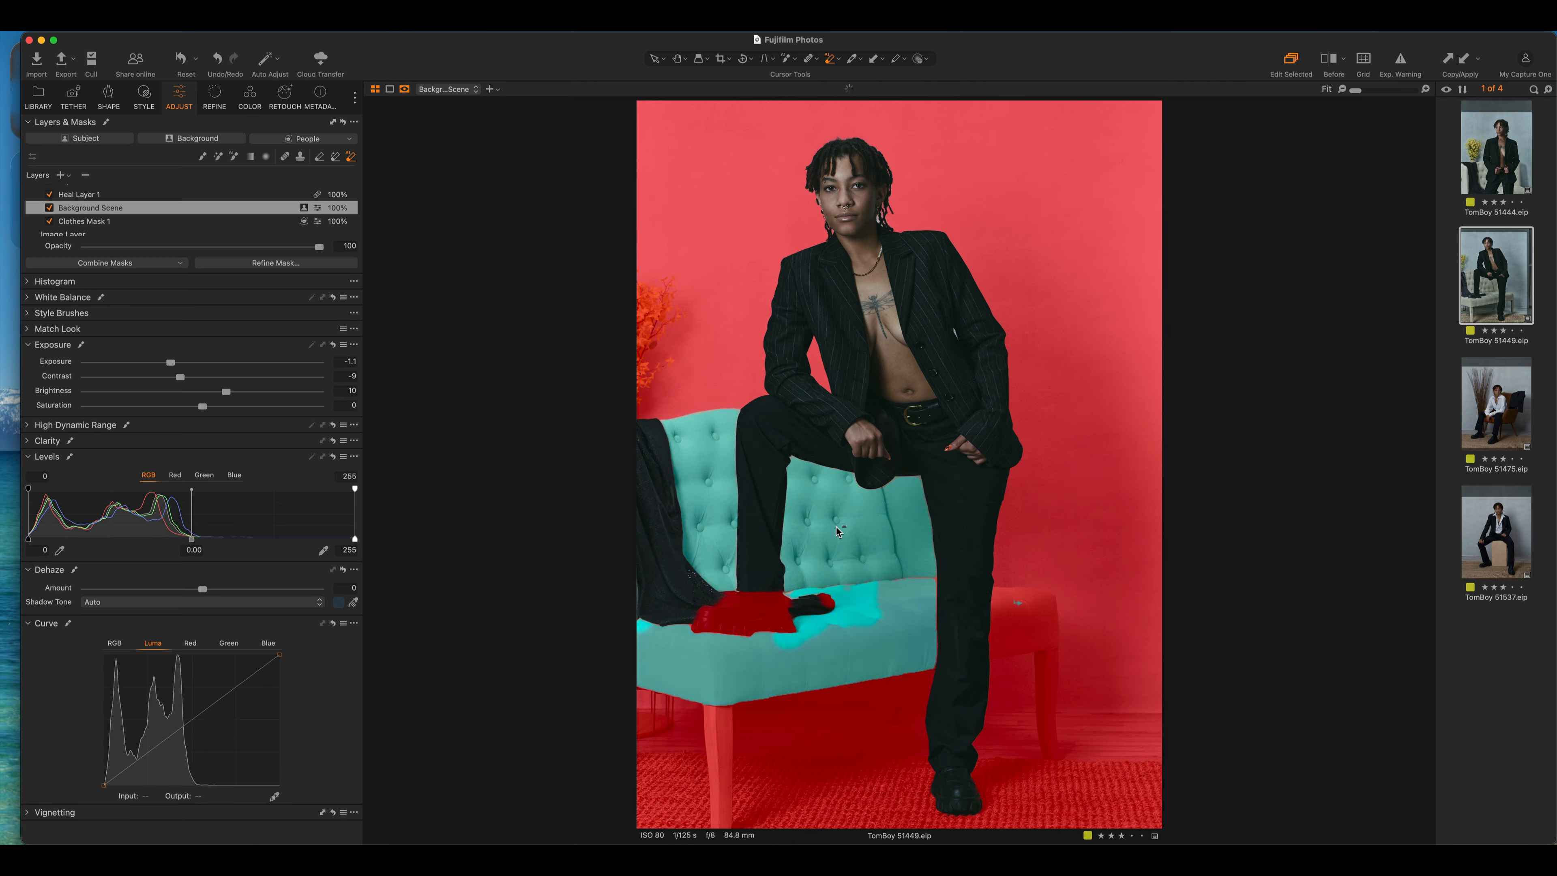
pyautogui.click(872, 553)
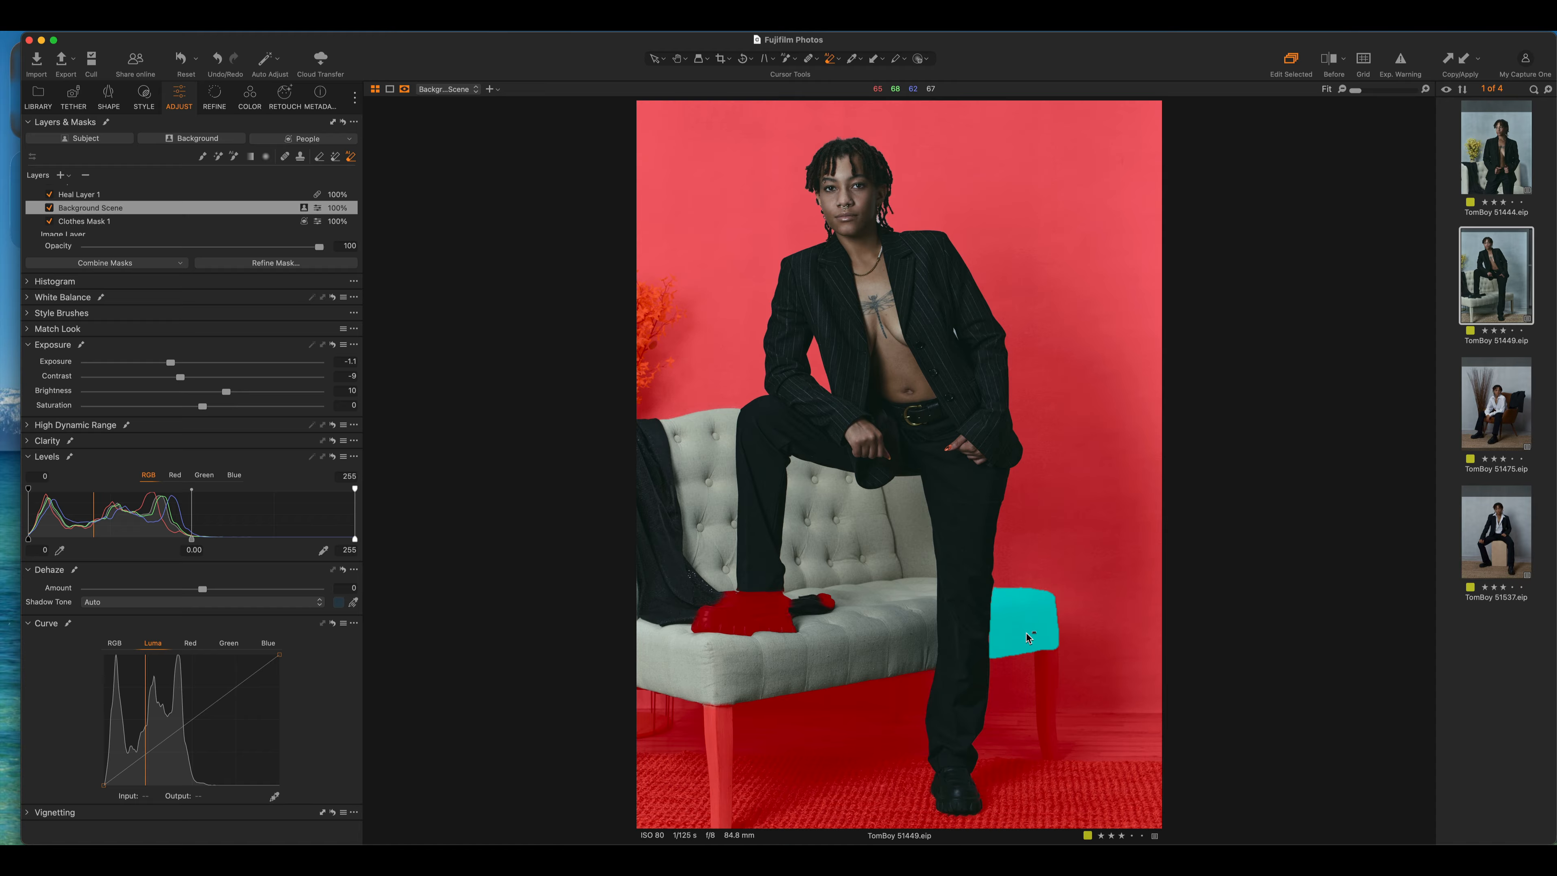
pyautogui.click(1045, 671)
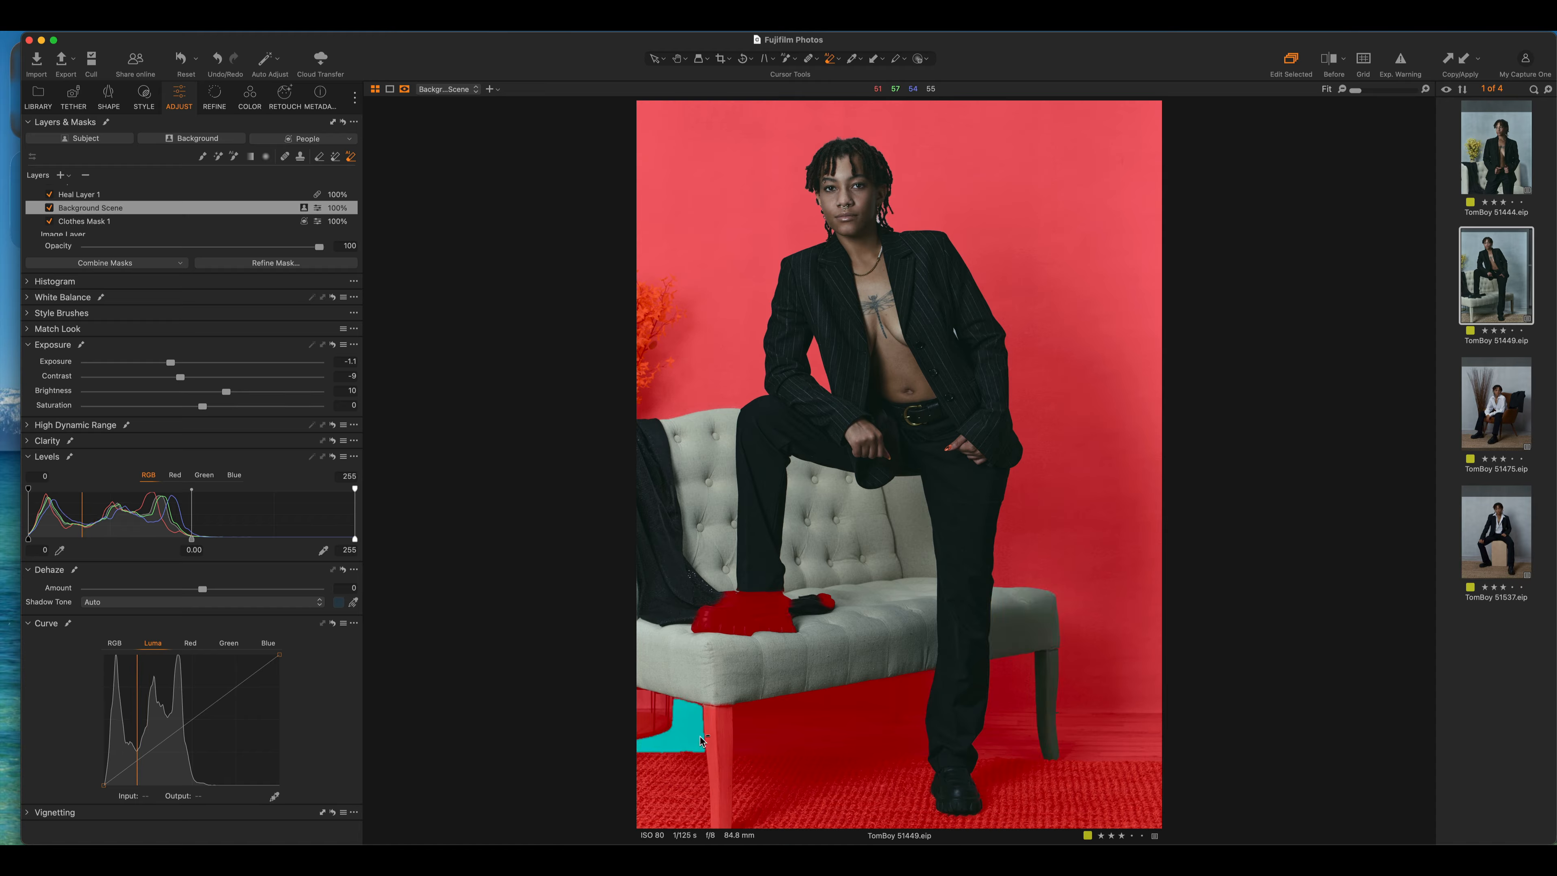
pyautogui.click(711, 739)
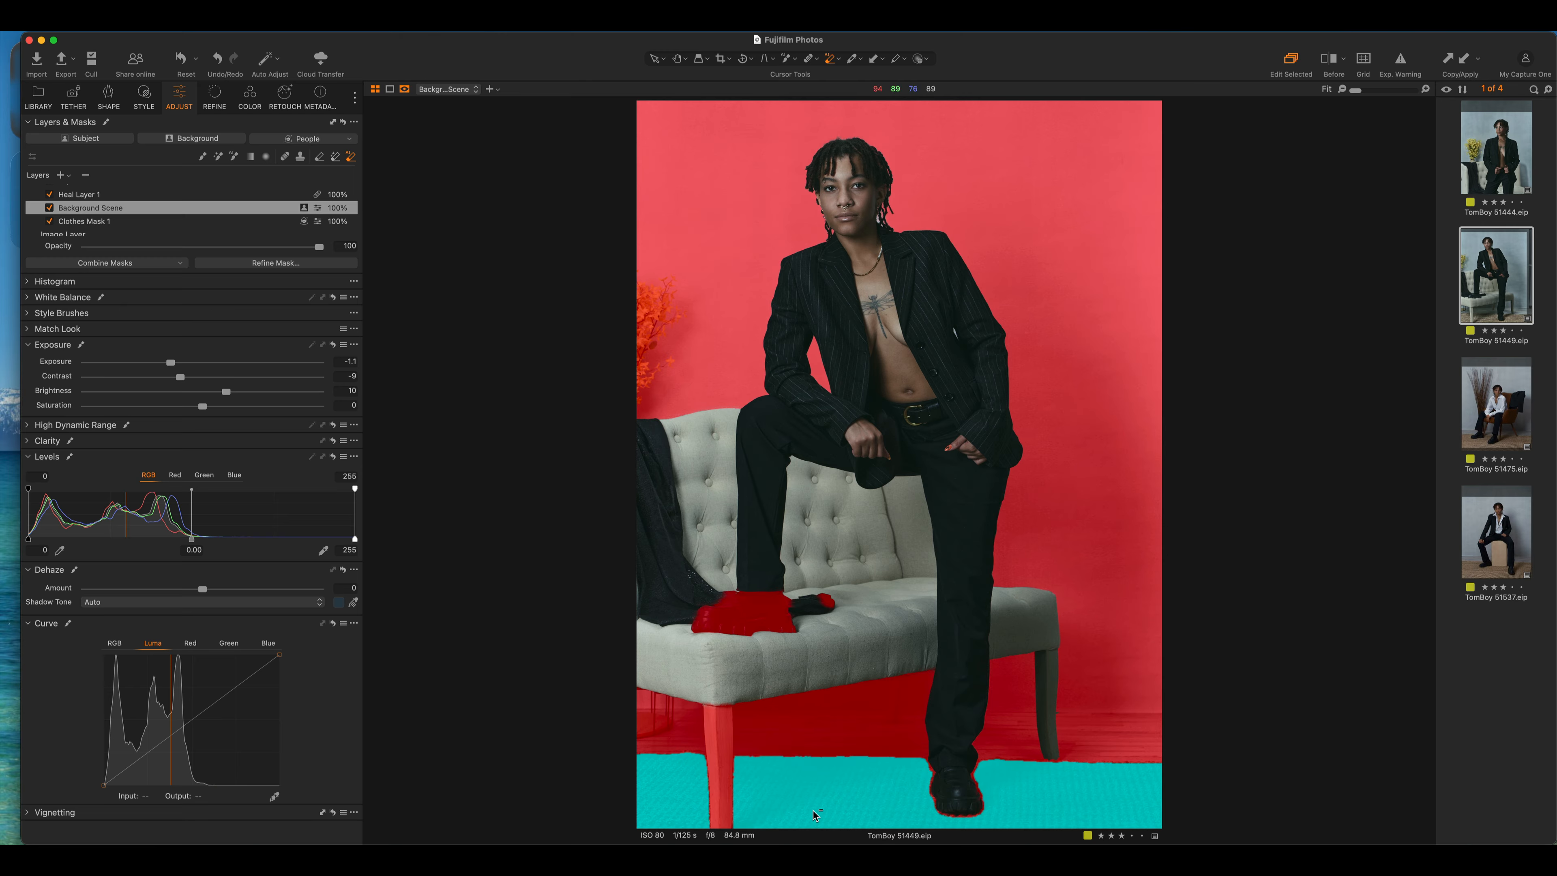
pyautogui.click(811, 815)
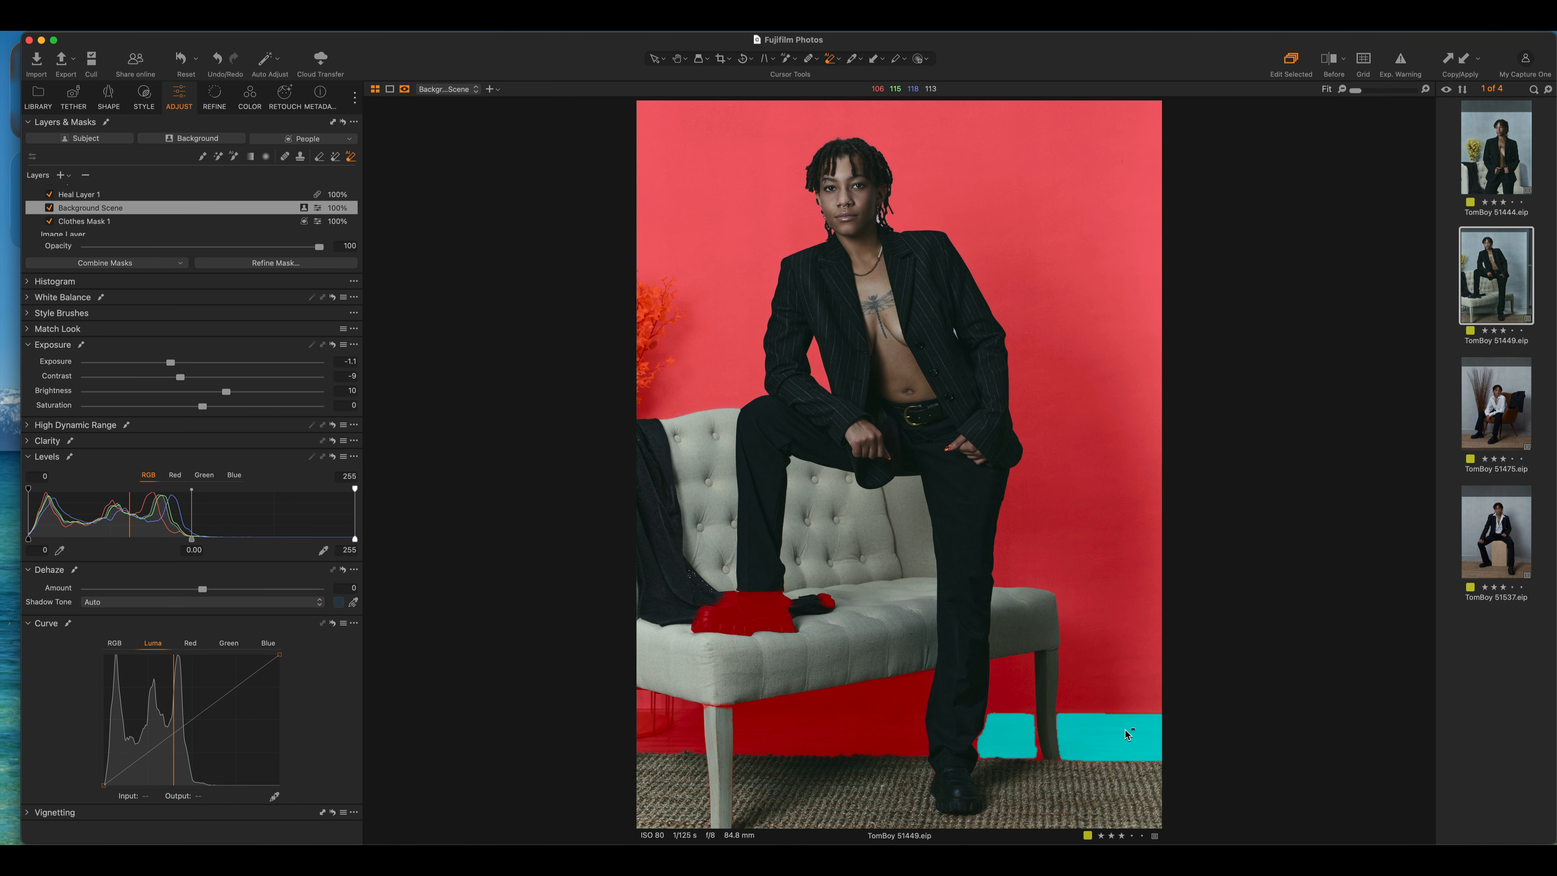
pyautogui.click(1127, 735)
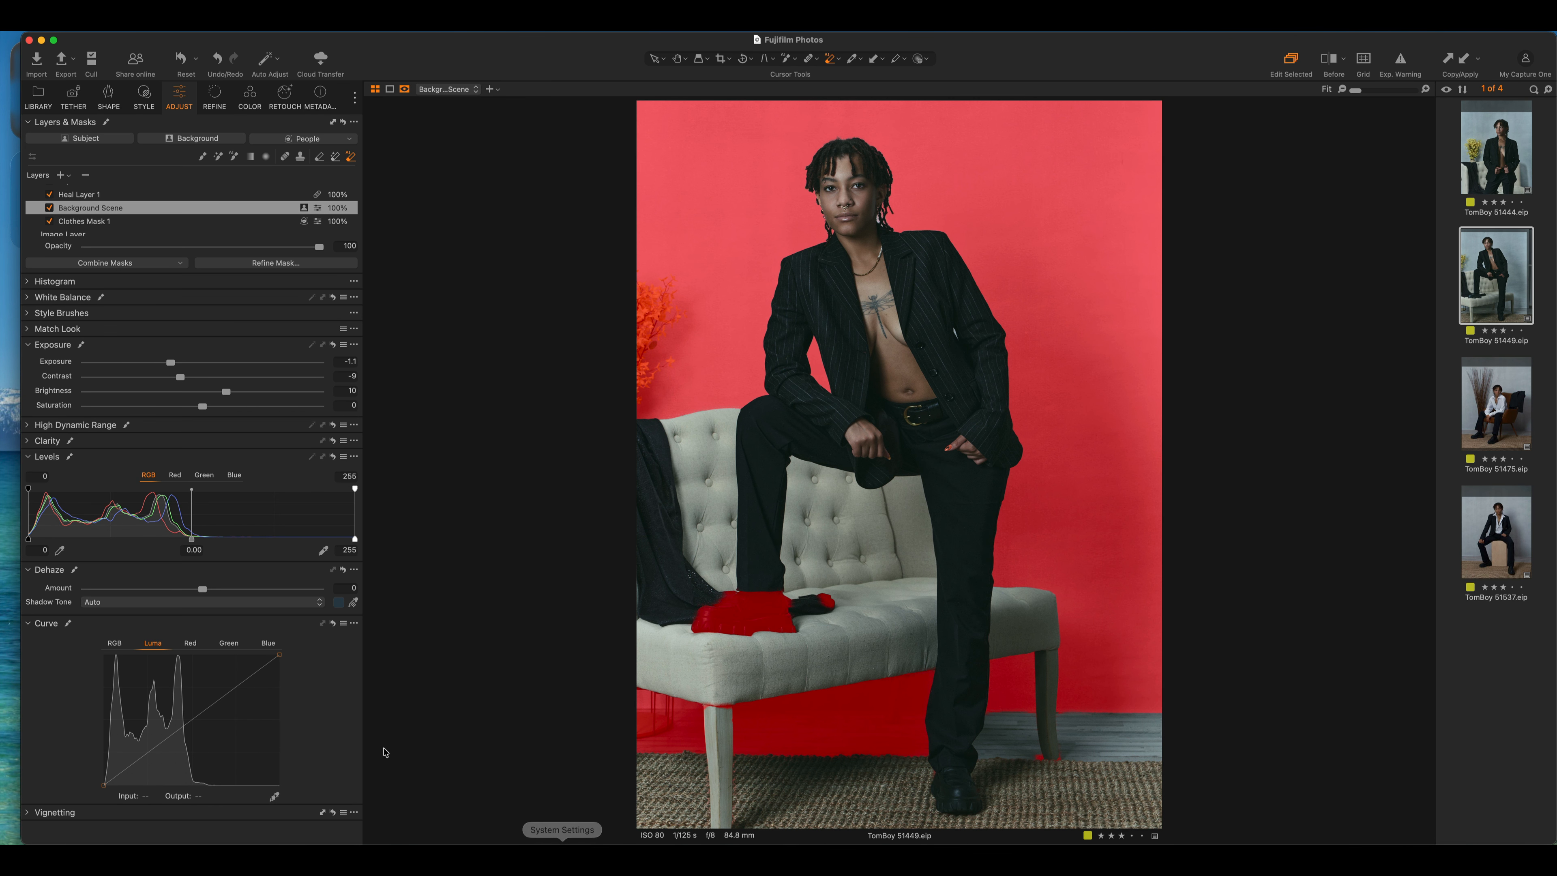
pyautogui.press('m')
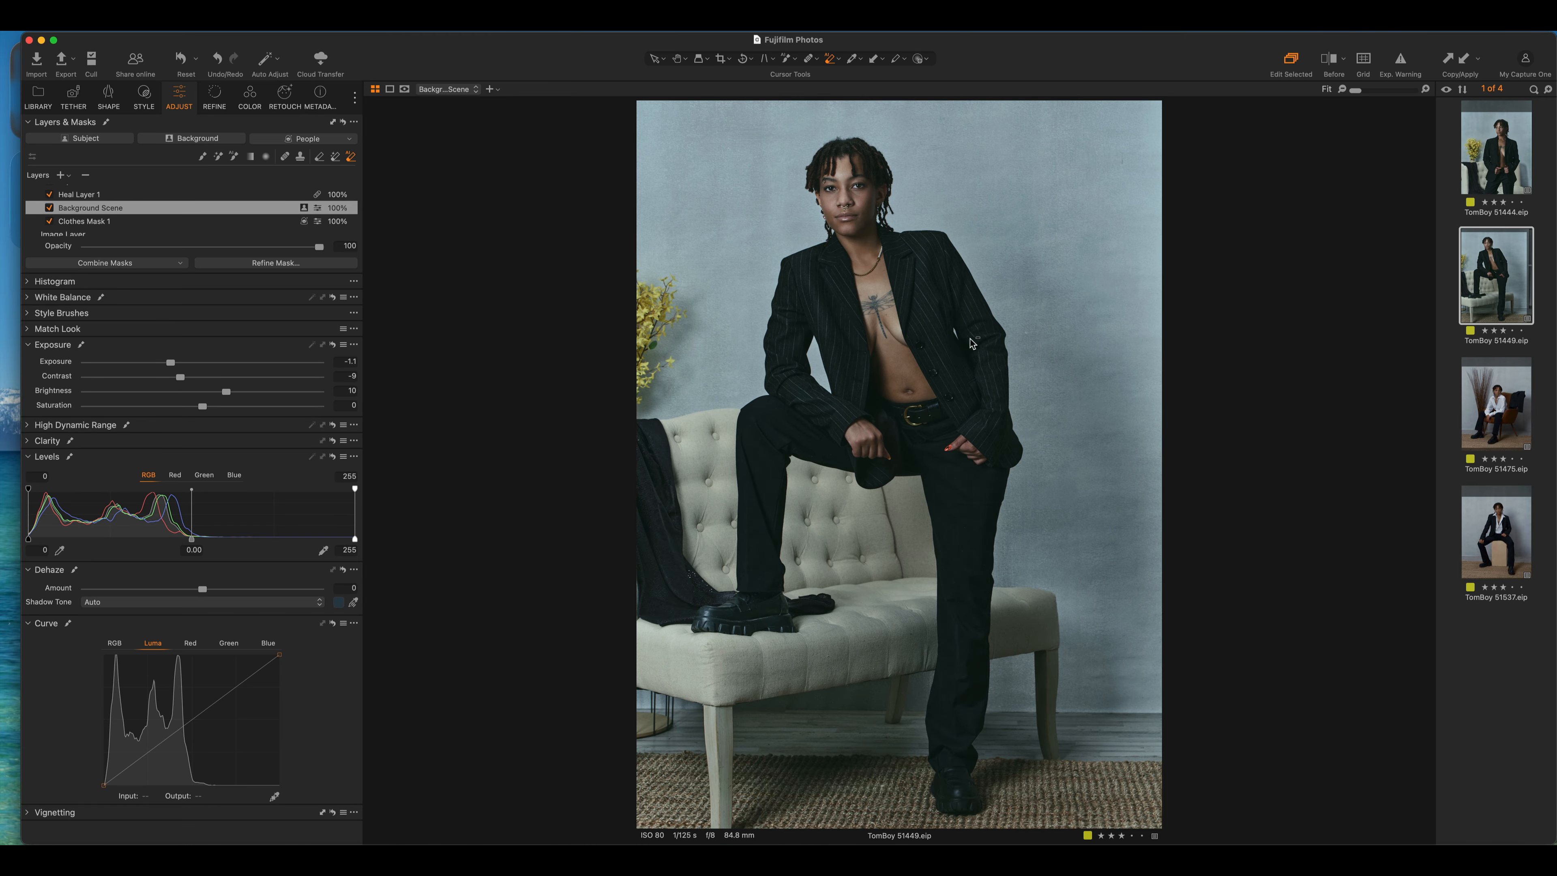
# Review the Heal Layer 1 and Soft Highlights 2 1 layers on 51449, then open TomBoy 51475
pyautogui.click(1479, 153)
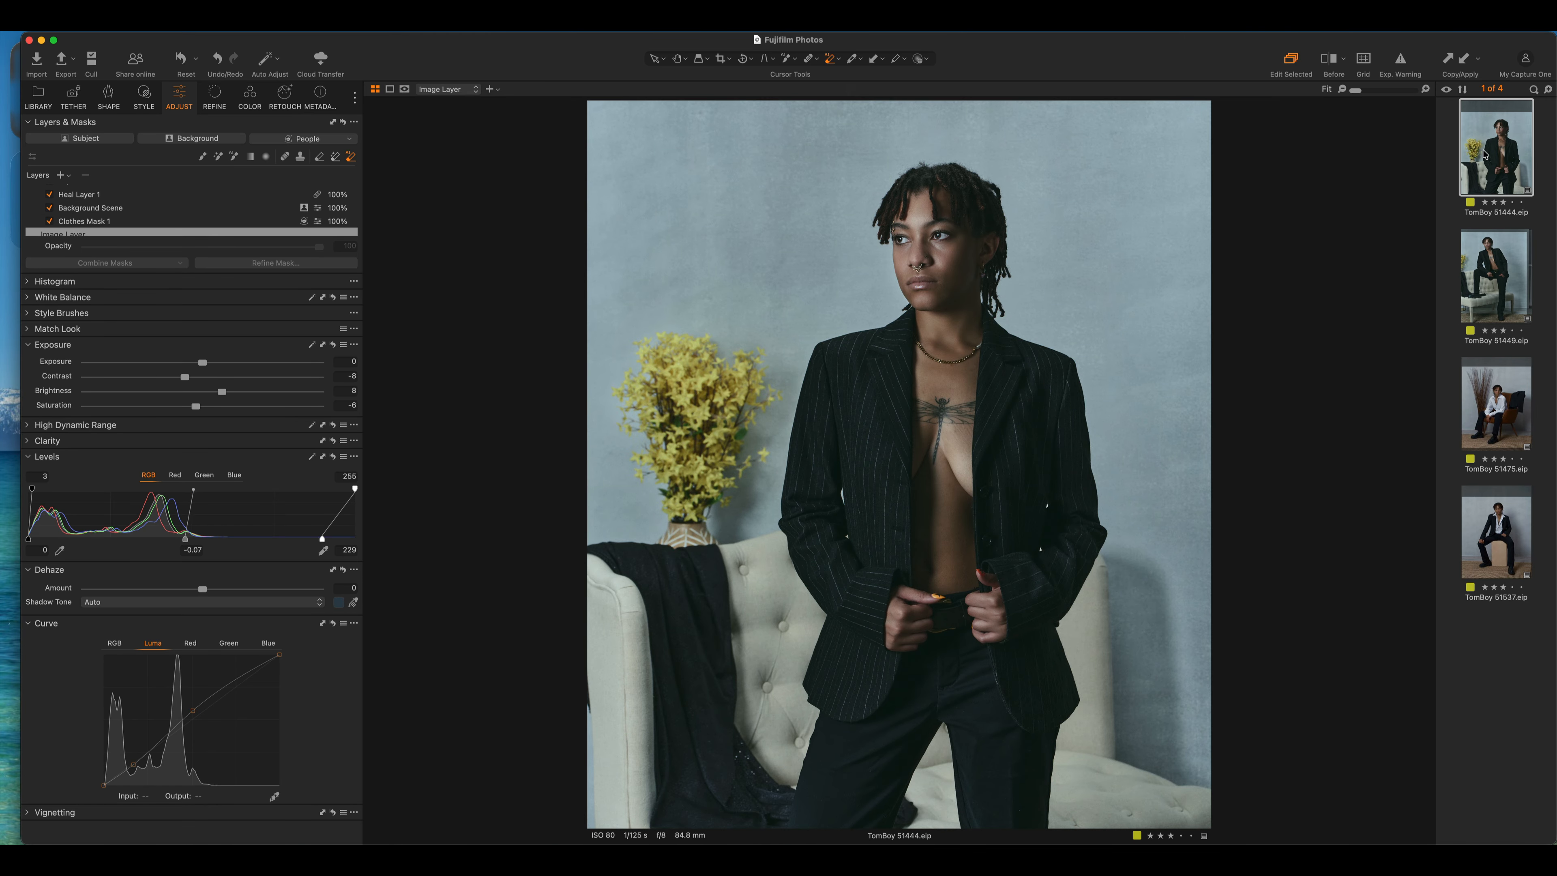
pyautogui.click(1490, 282)
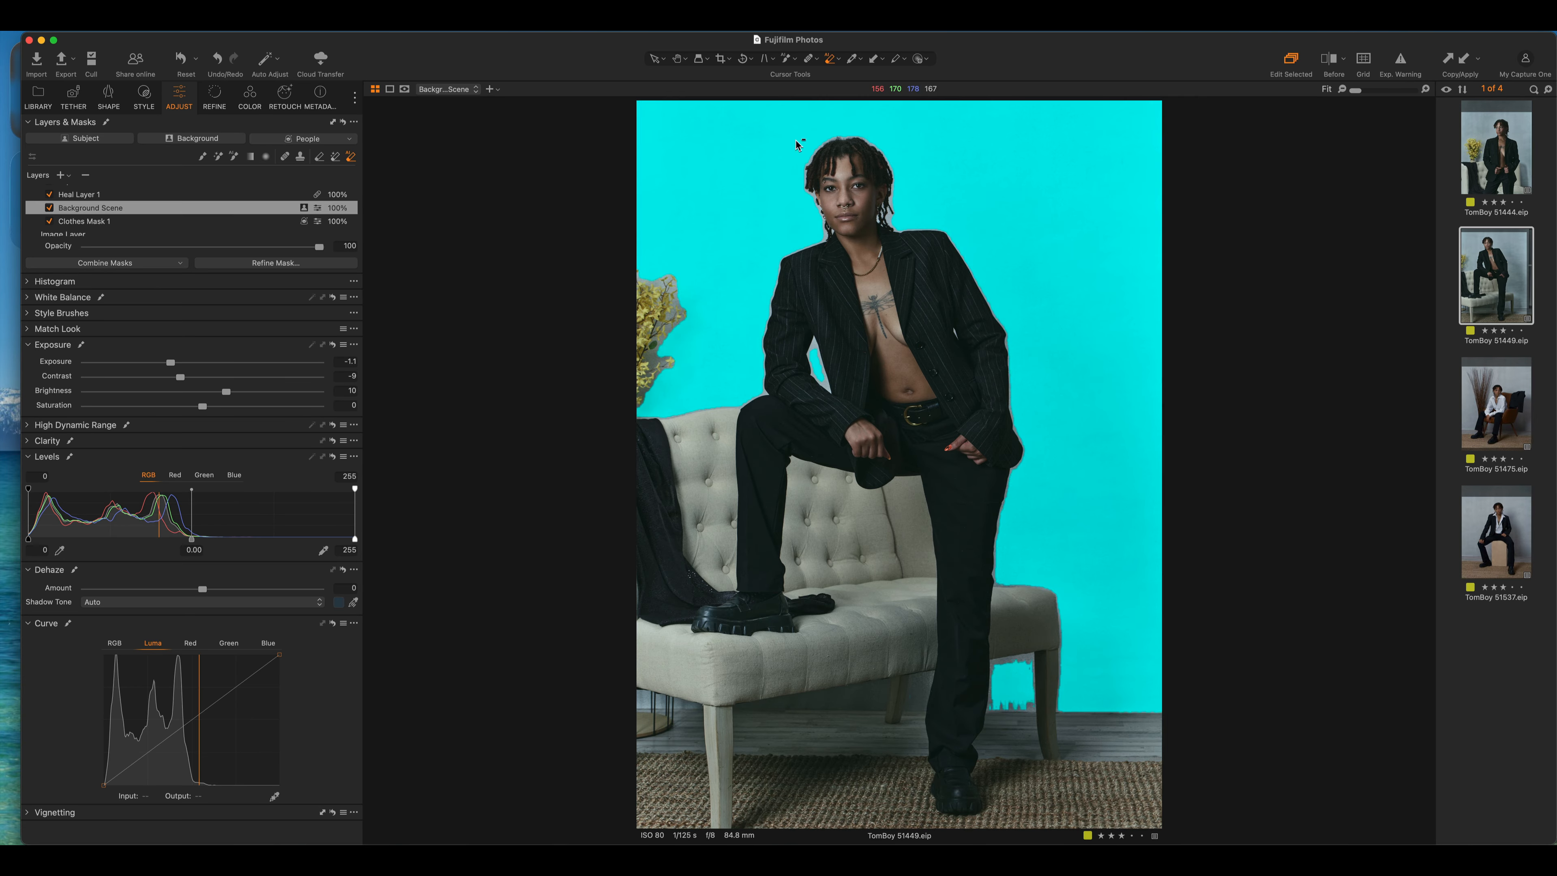
pyautogui.click(79, 195)
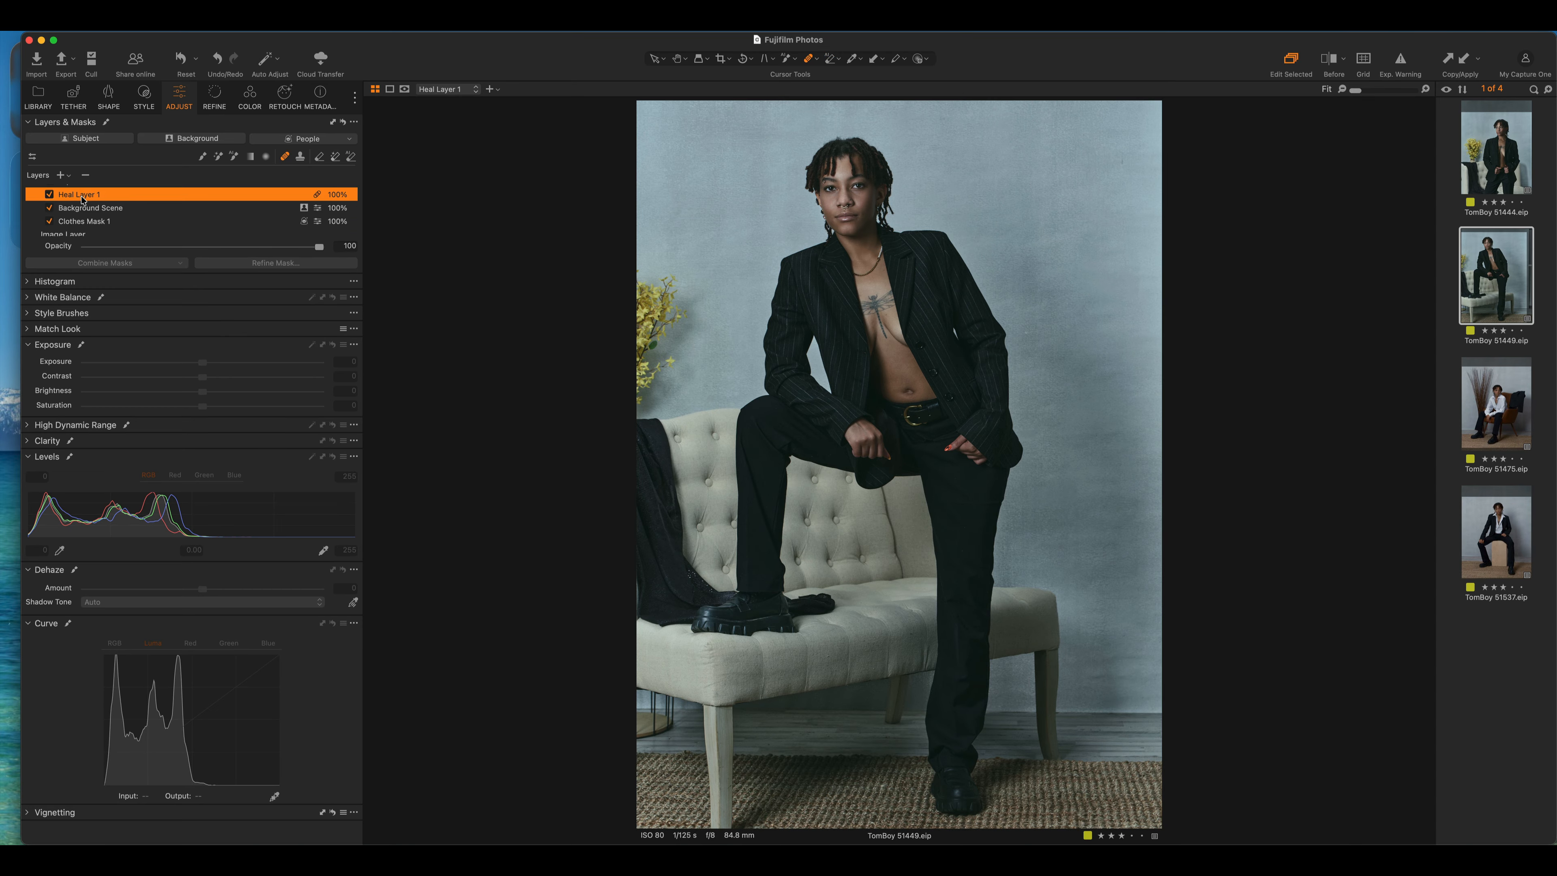
pyautogui.scroll(2, 86, 200)
pyautogui.click(86, 198)
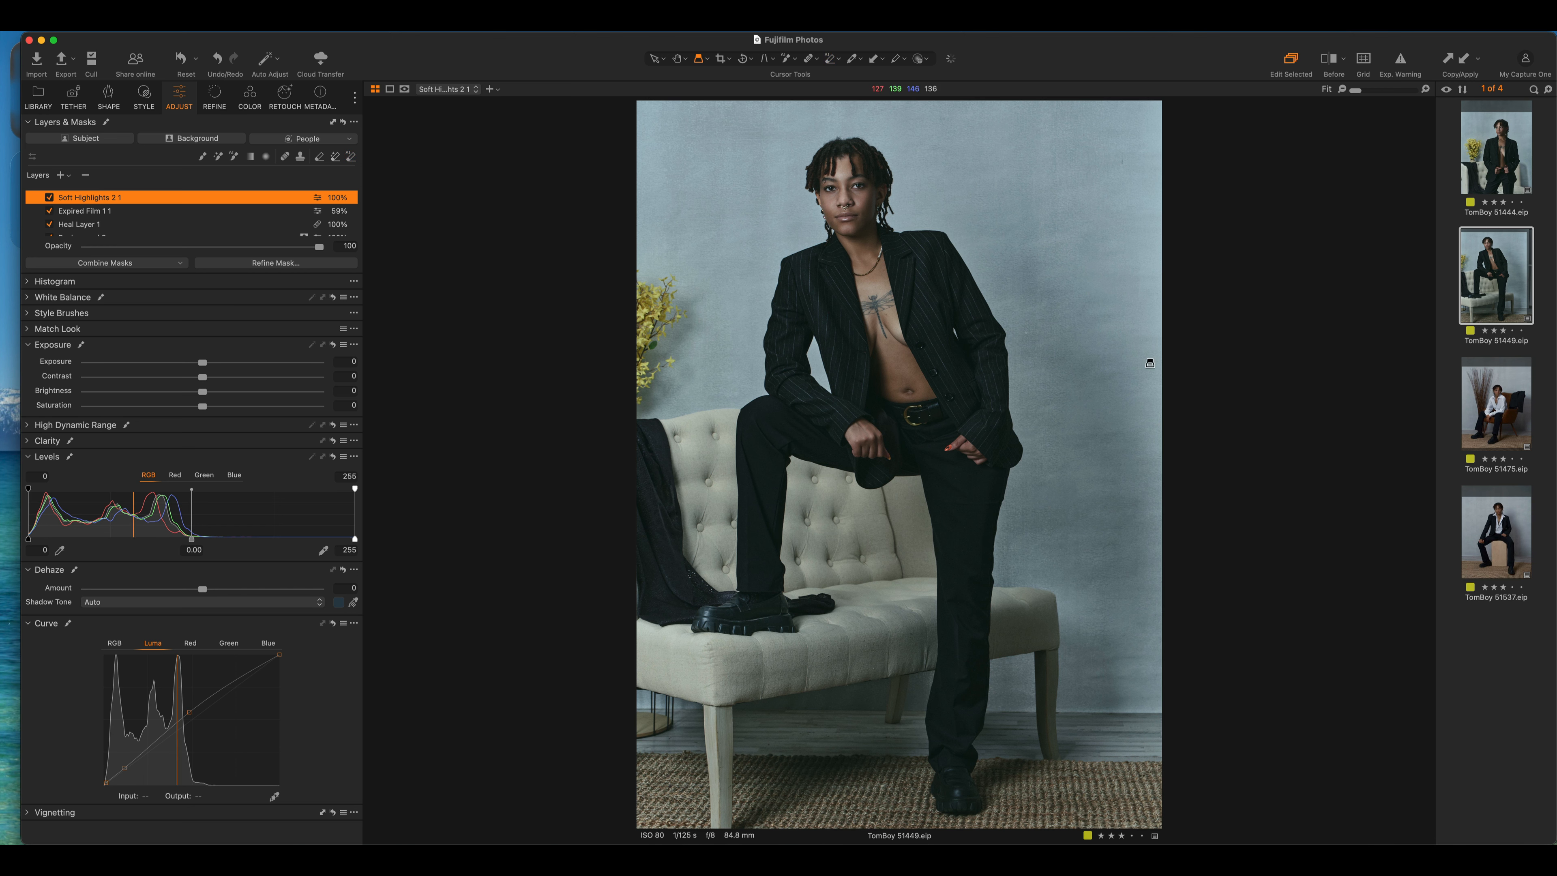
pyautogui.click(1516, 393)
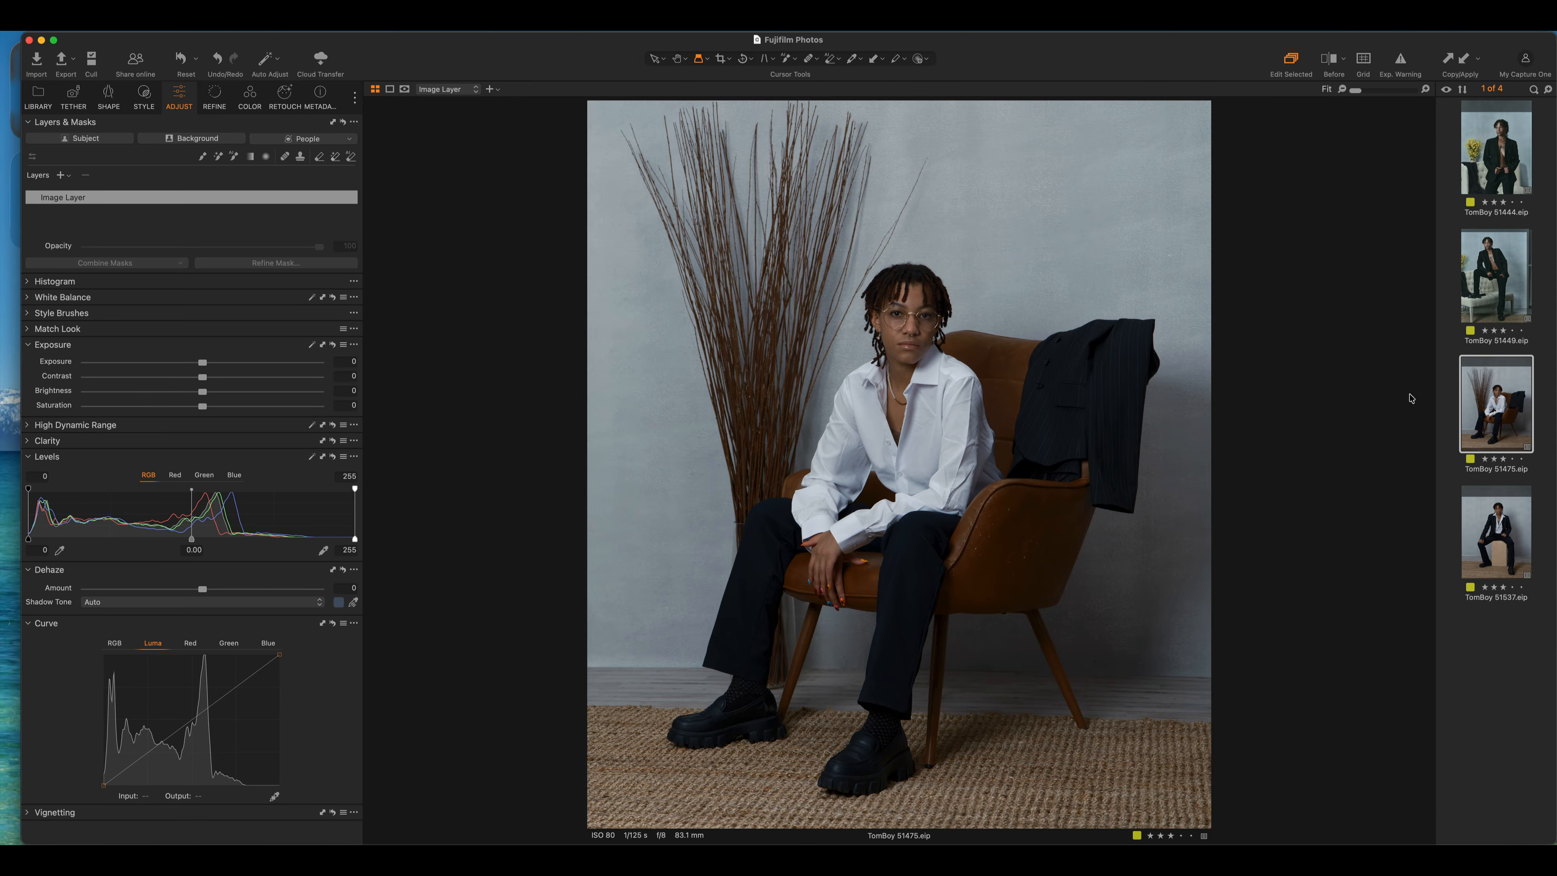
# Add TomBoy 51537 to the selection, apply the copied adjustments, and select its Clothes Mask 1
pyautogui.keyDown('super'); pyautogui.click(1509, 544); pyautogui.keyUp('super')
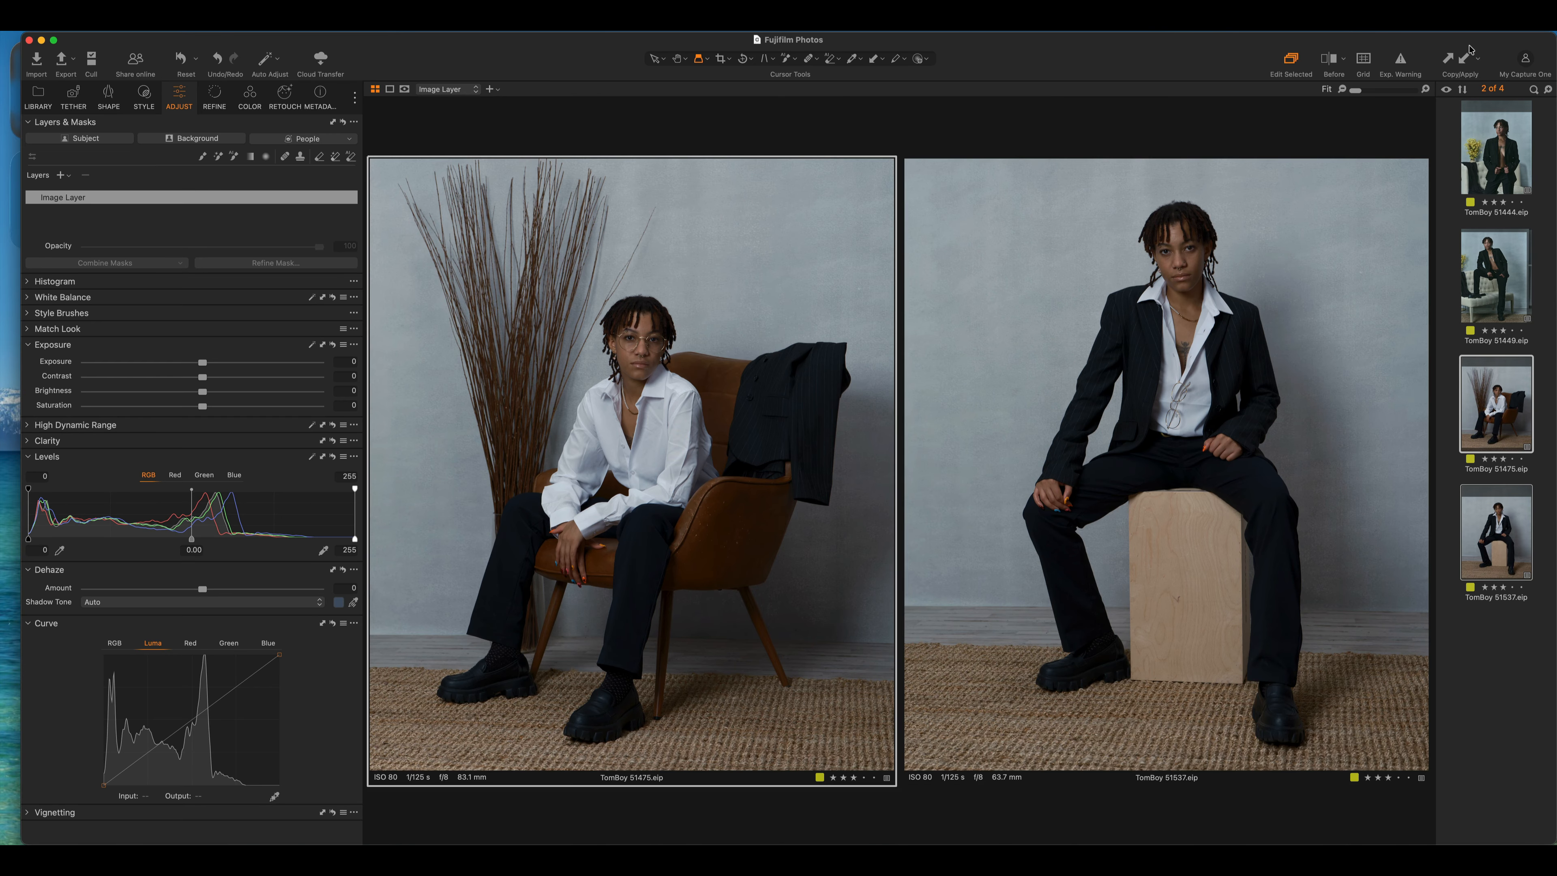
pyautogui.click(1462, 64)
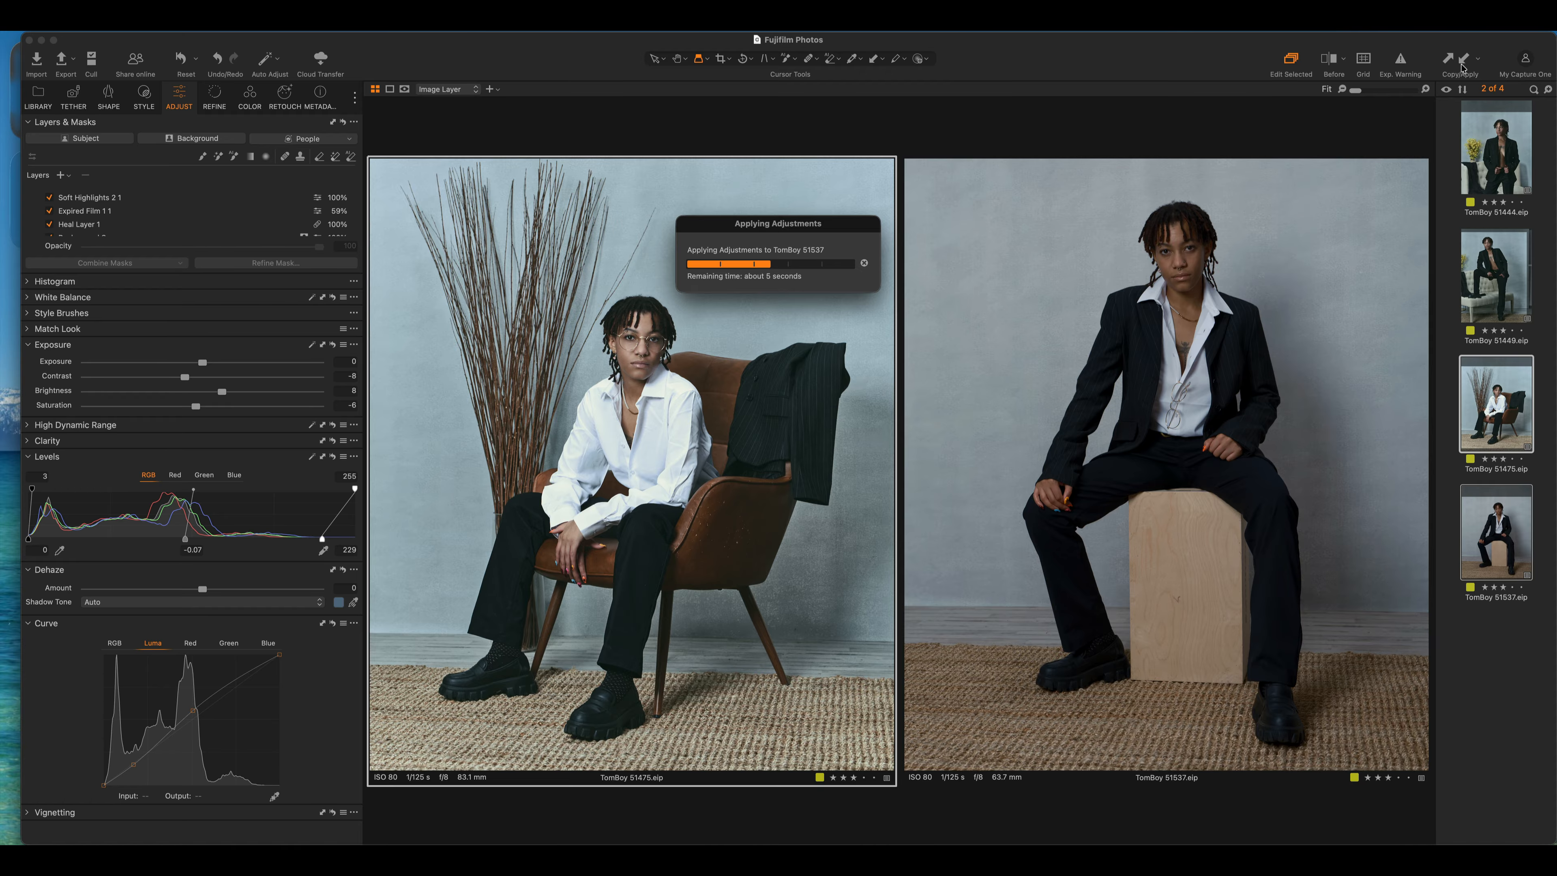
pyautogui.click(116, 211)
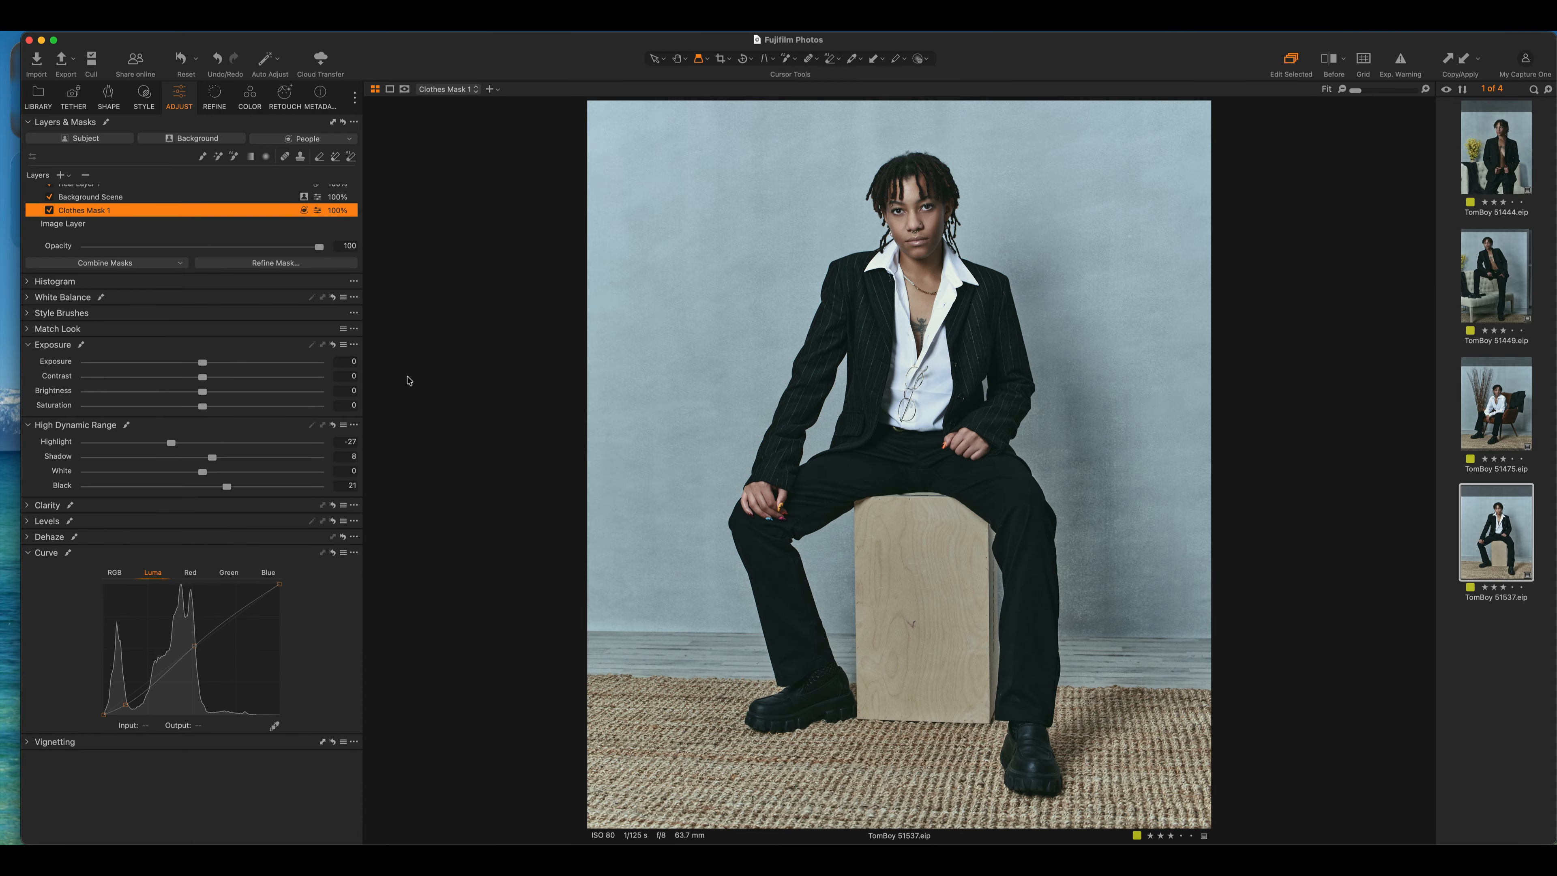
# Erase the white shirt from Clothes Mask 1 on 51537 with the mask overlay shown
pyautogui.press('m')
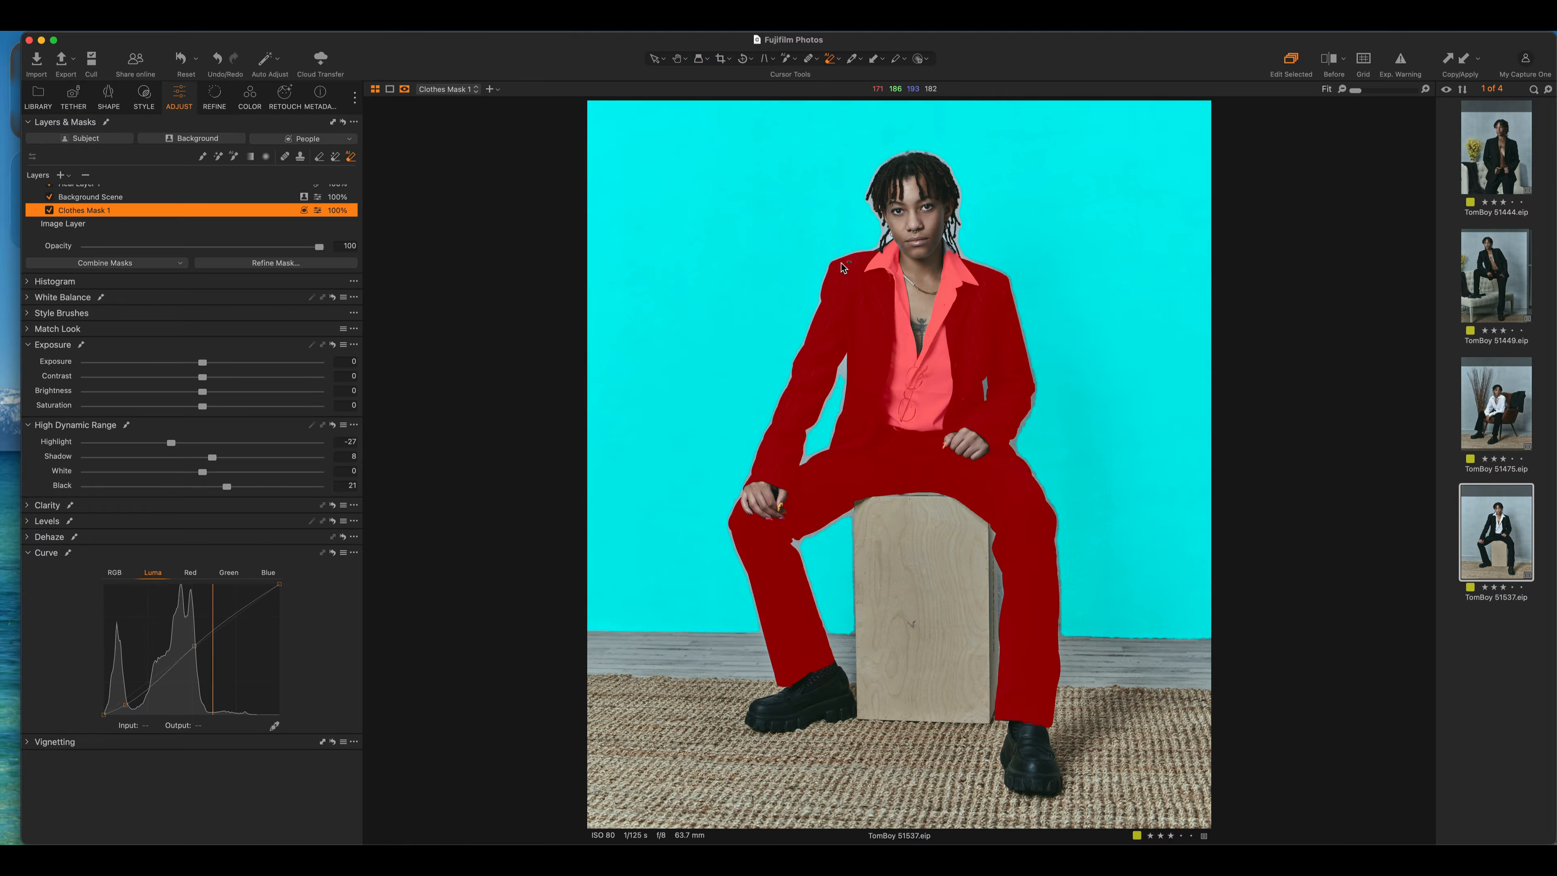
pyautogui.click(923, 376)
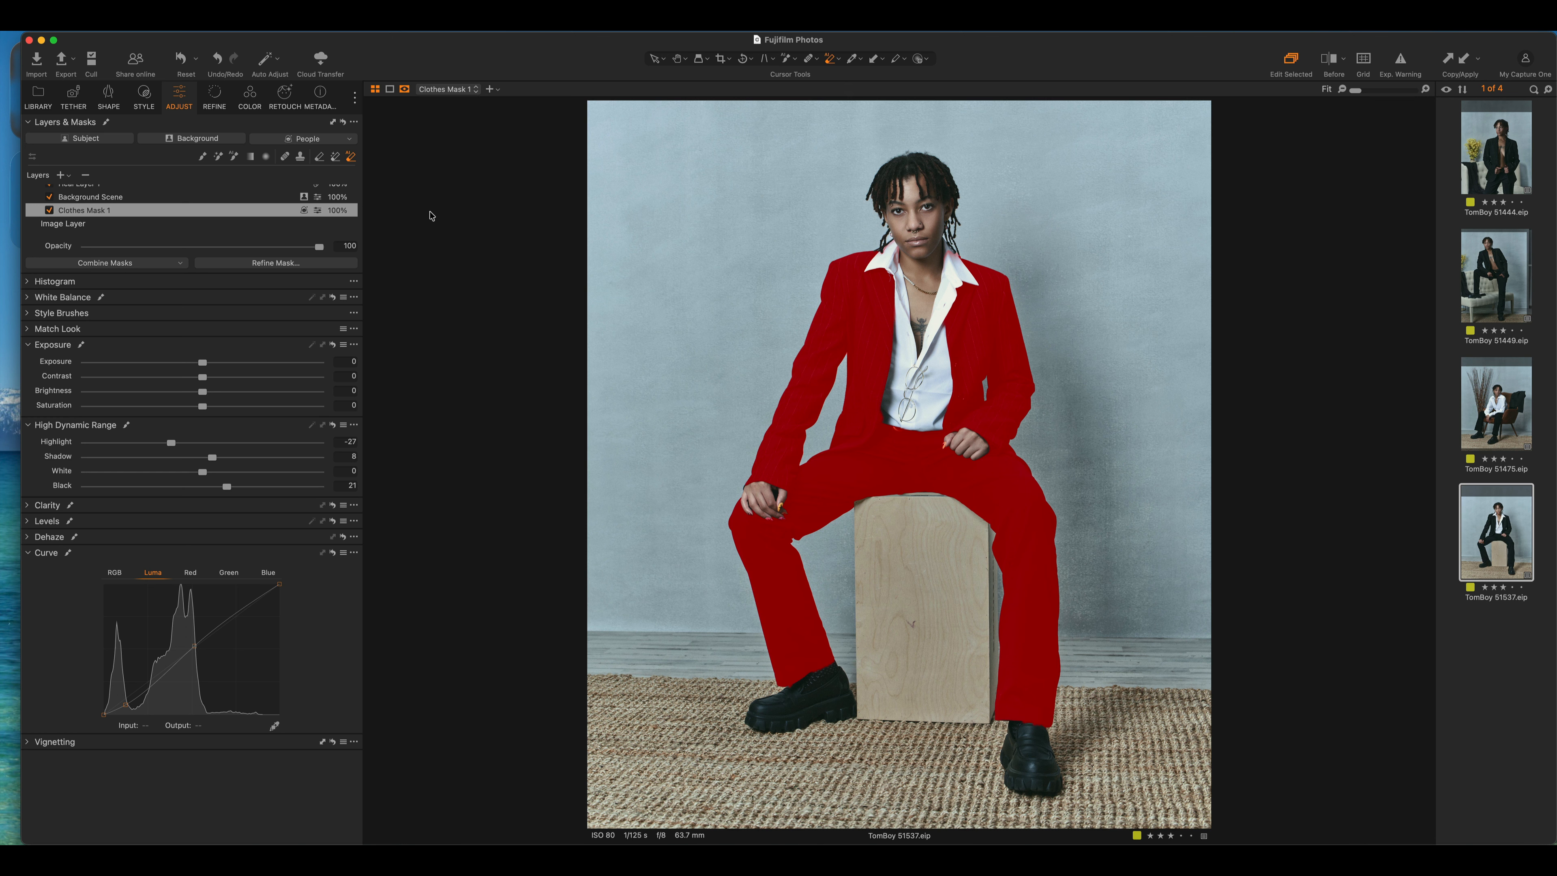
pyautogui.press('m')
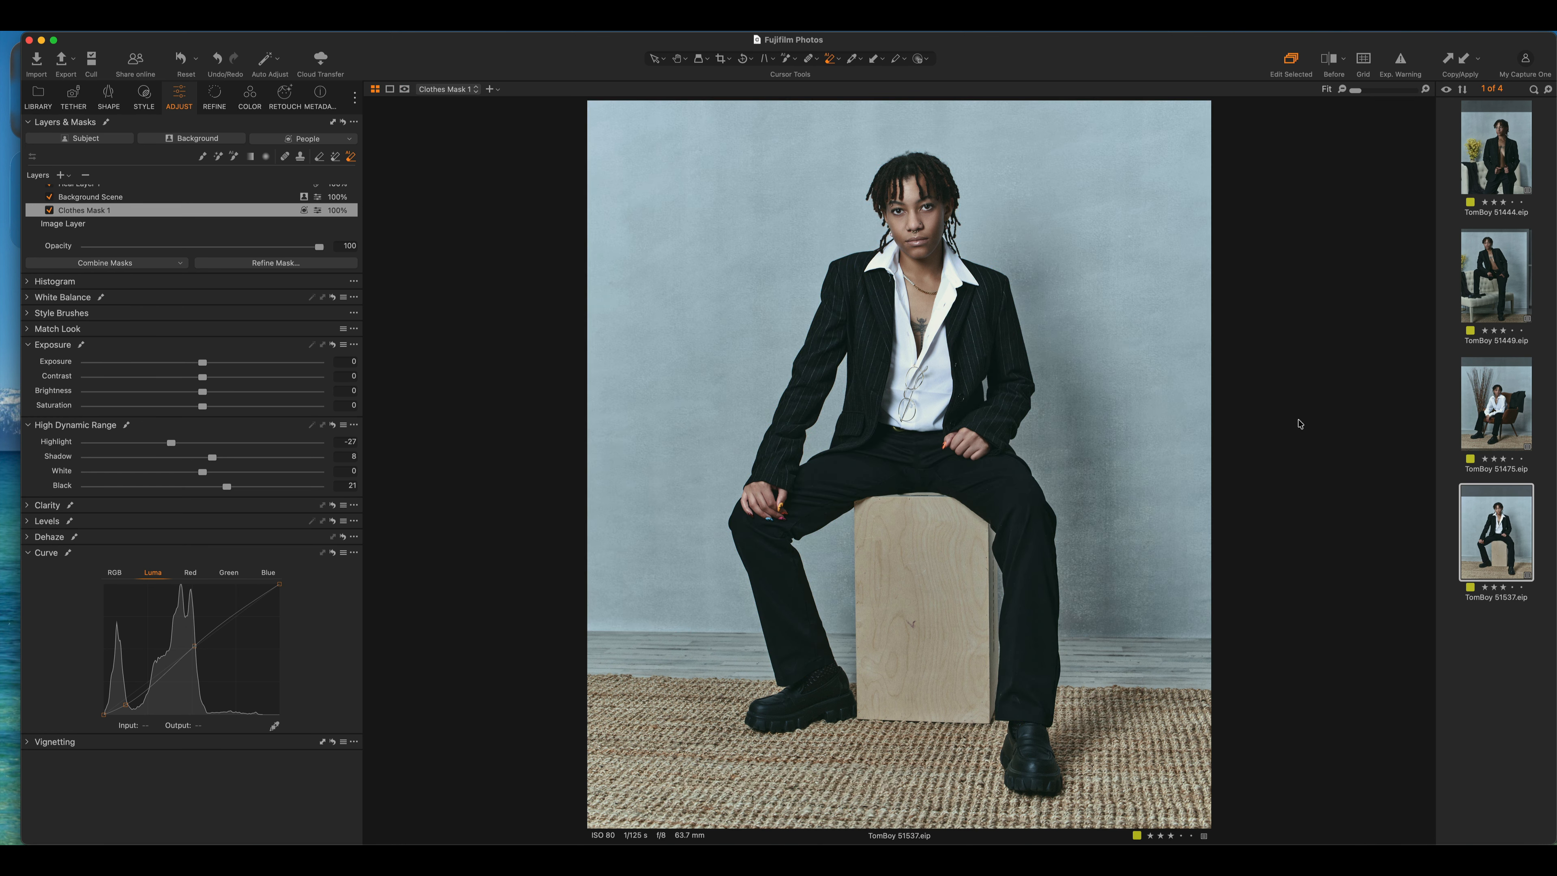
pyautogui.click(1509, 423)
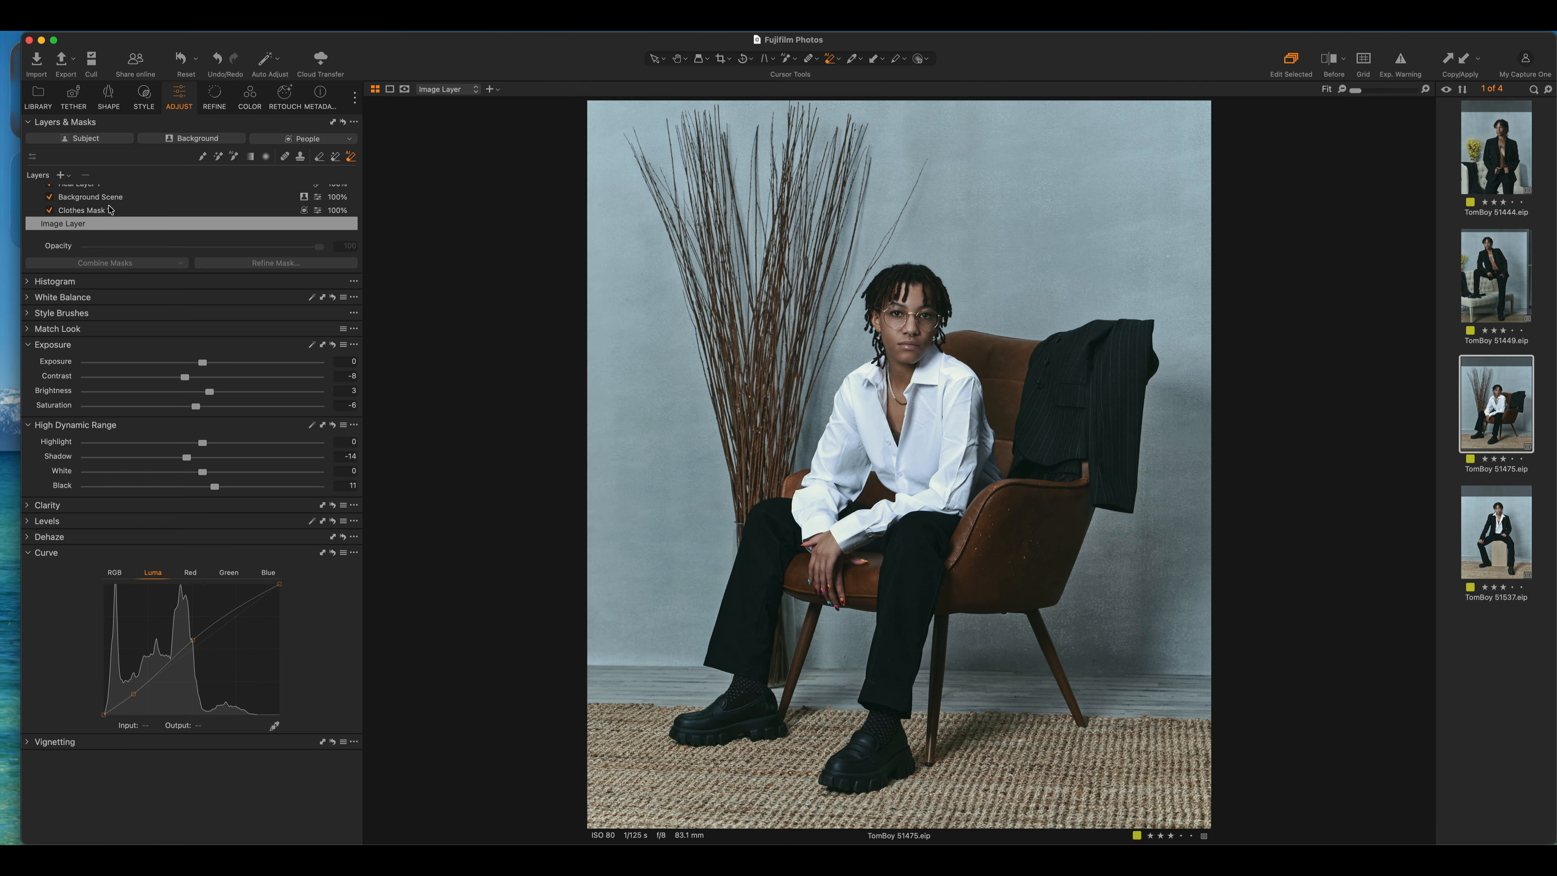
# On 51475, erase the shirt from Clothes Mask 1, add the draped jacket, then select all four portraits
pyautogui.click(95, 212)
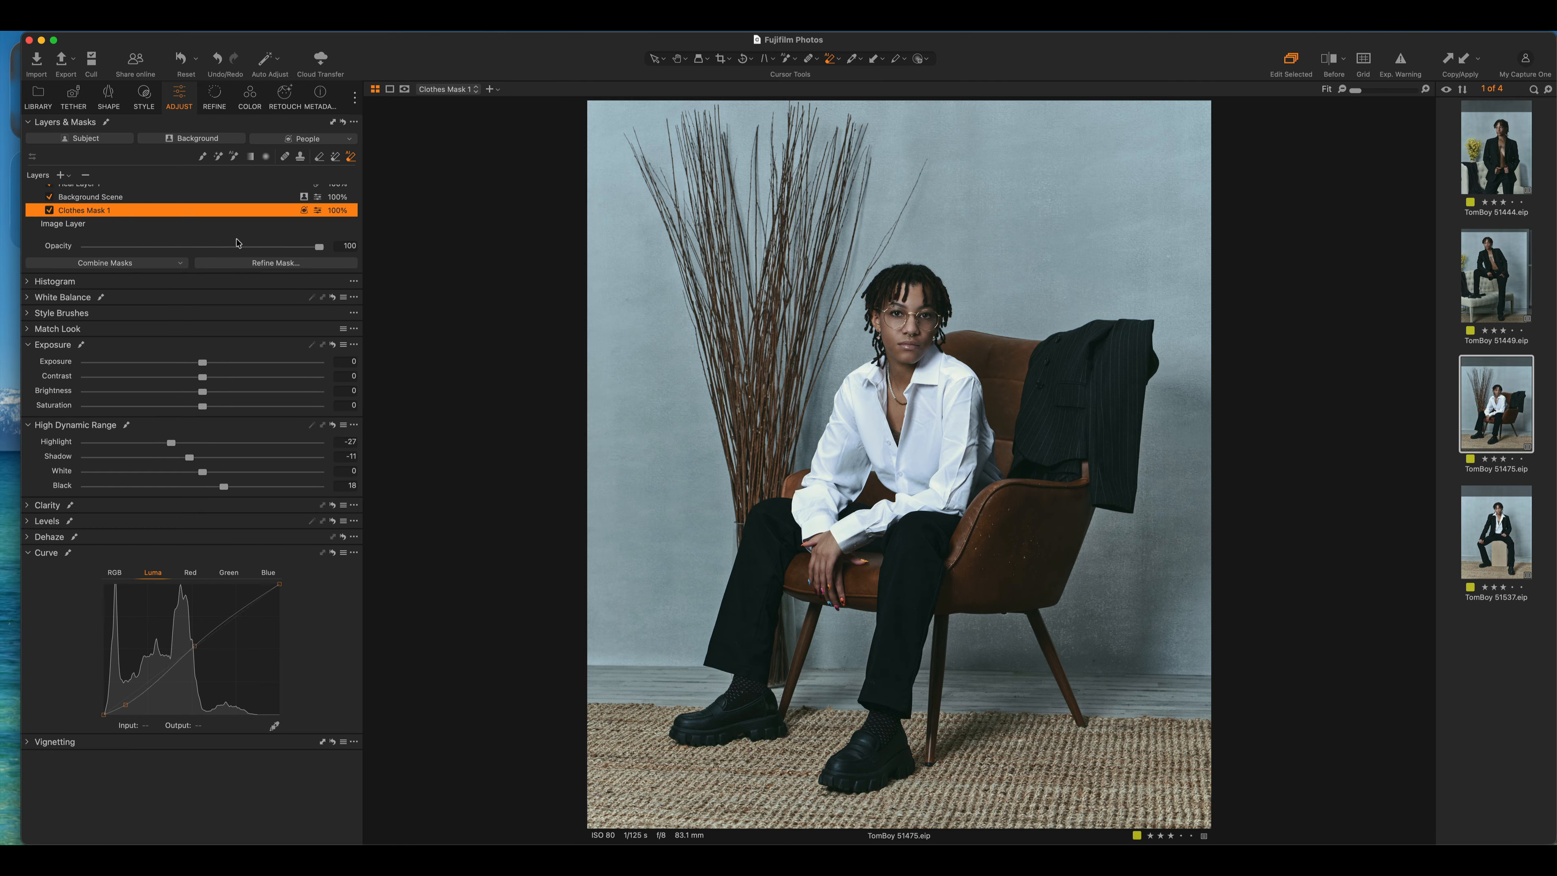
pyautogui.press('m')
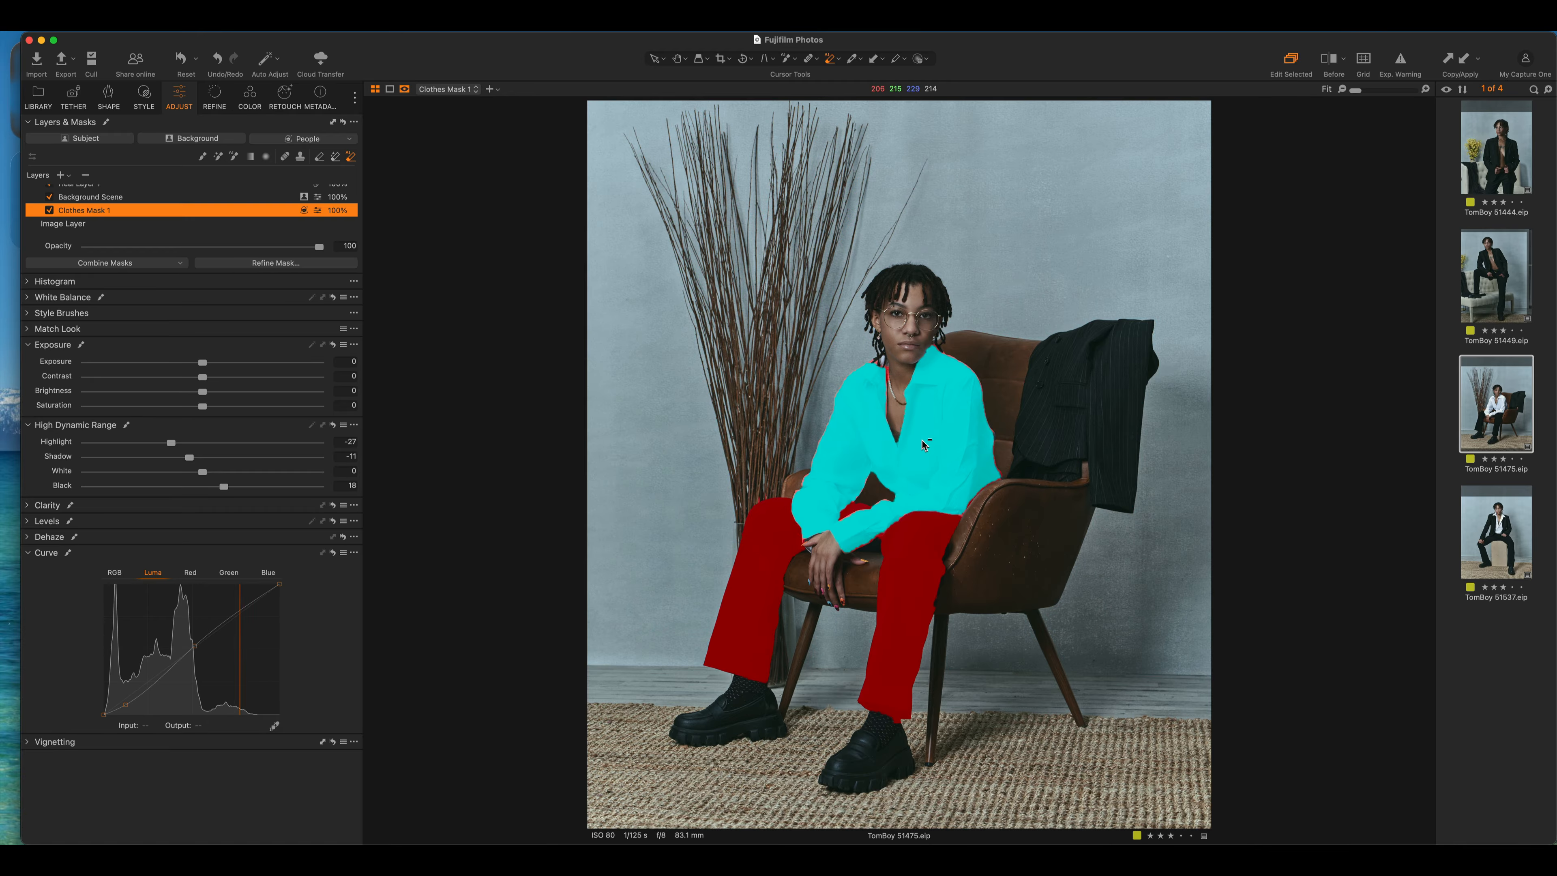
pyautogui.click(922, 439)
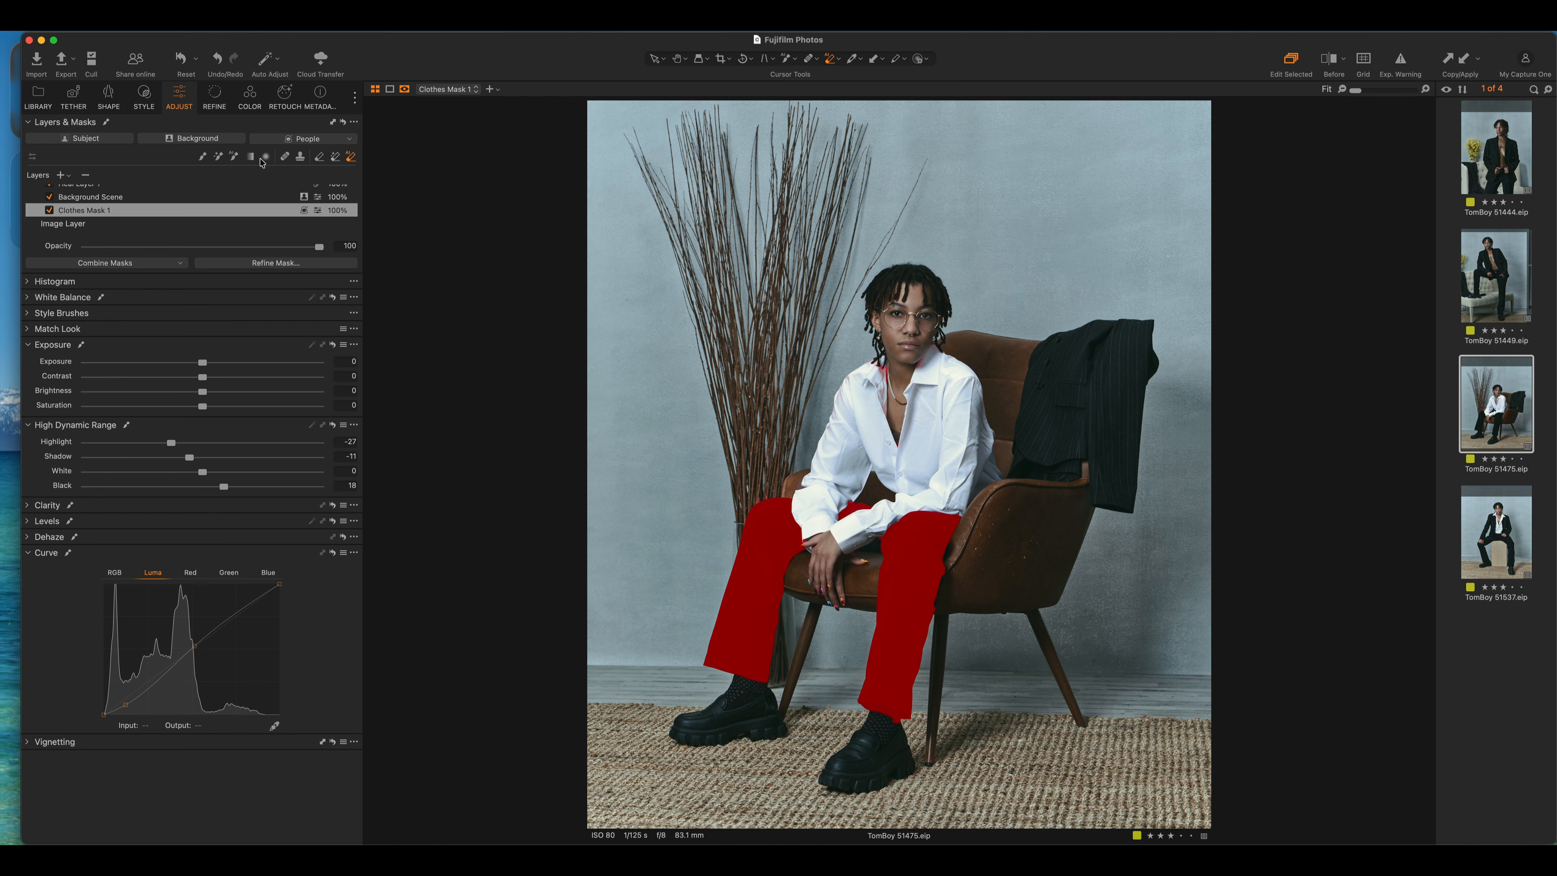
pyautogui.click(233, 157)
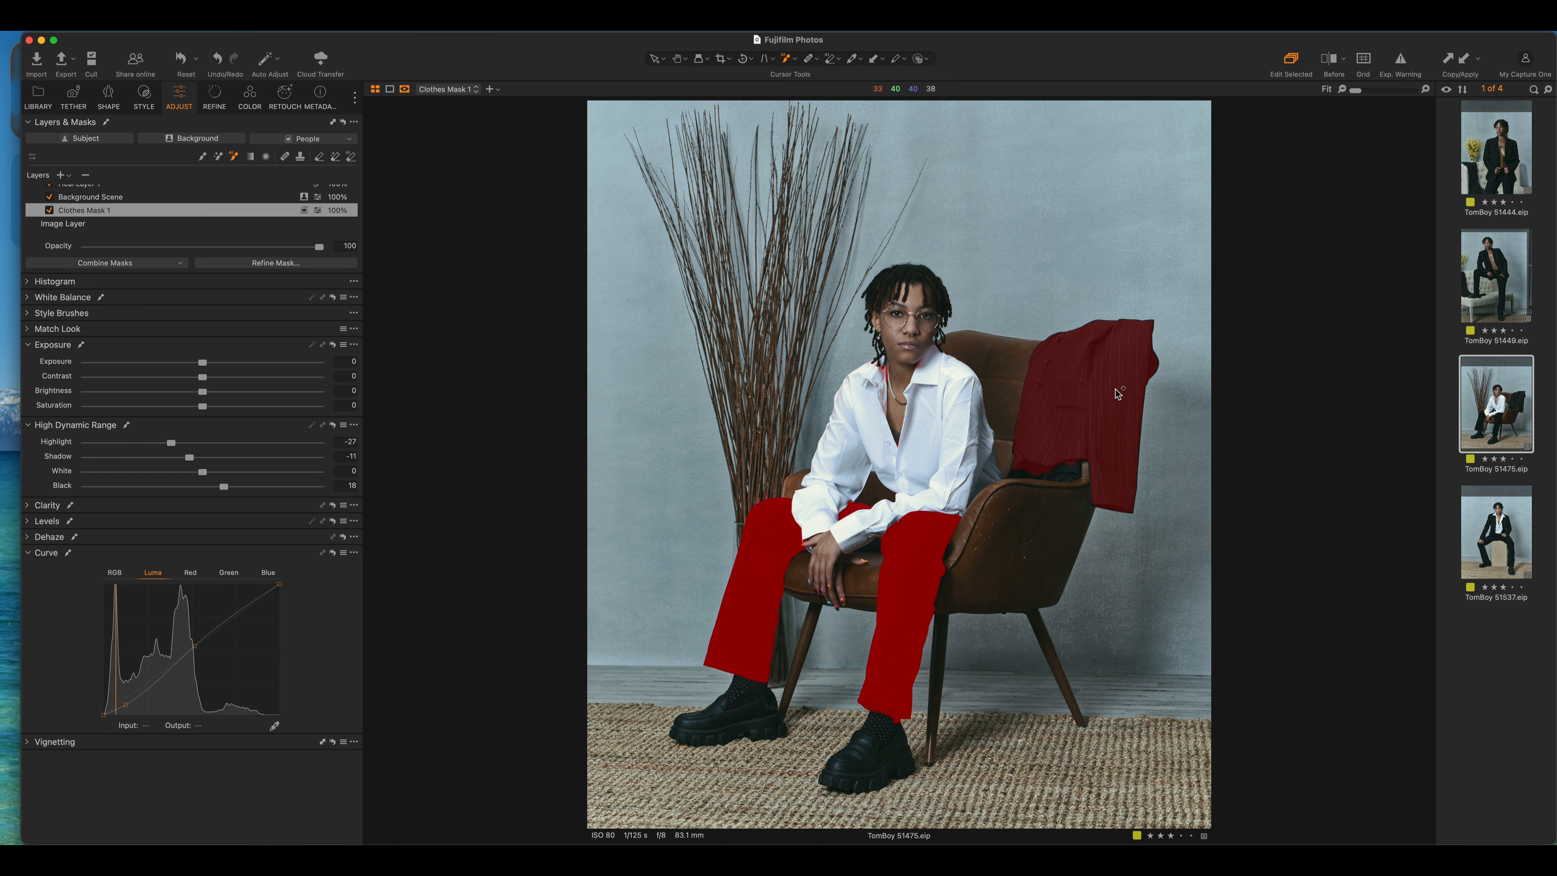
pyautogui.click(1105, 396)
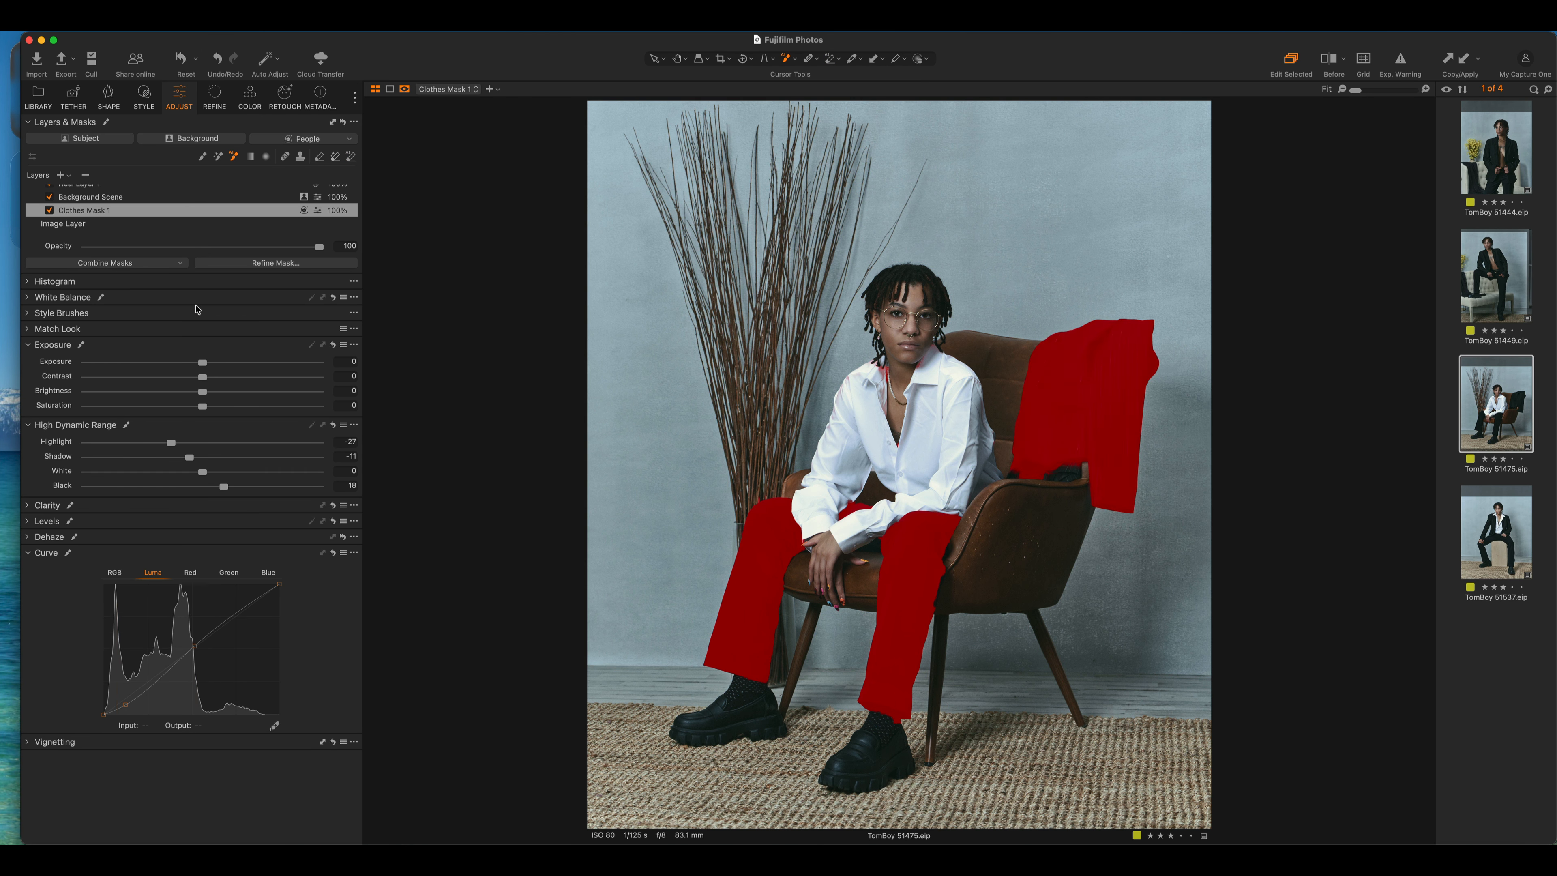
pyautogui.press('m')
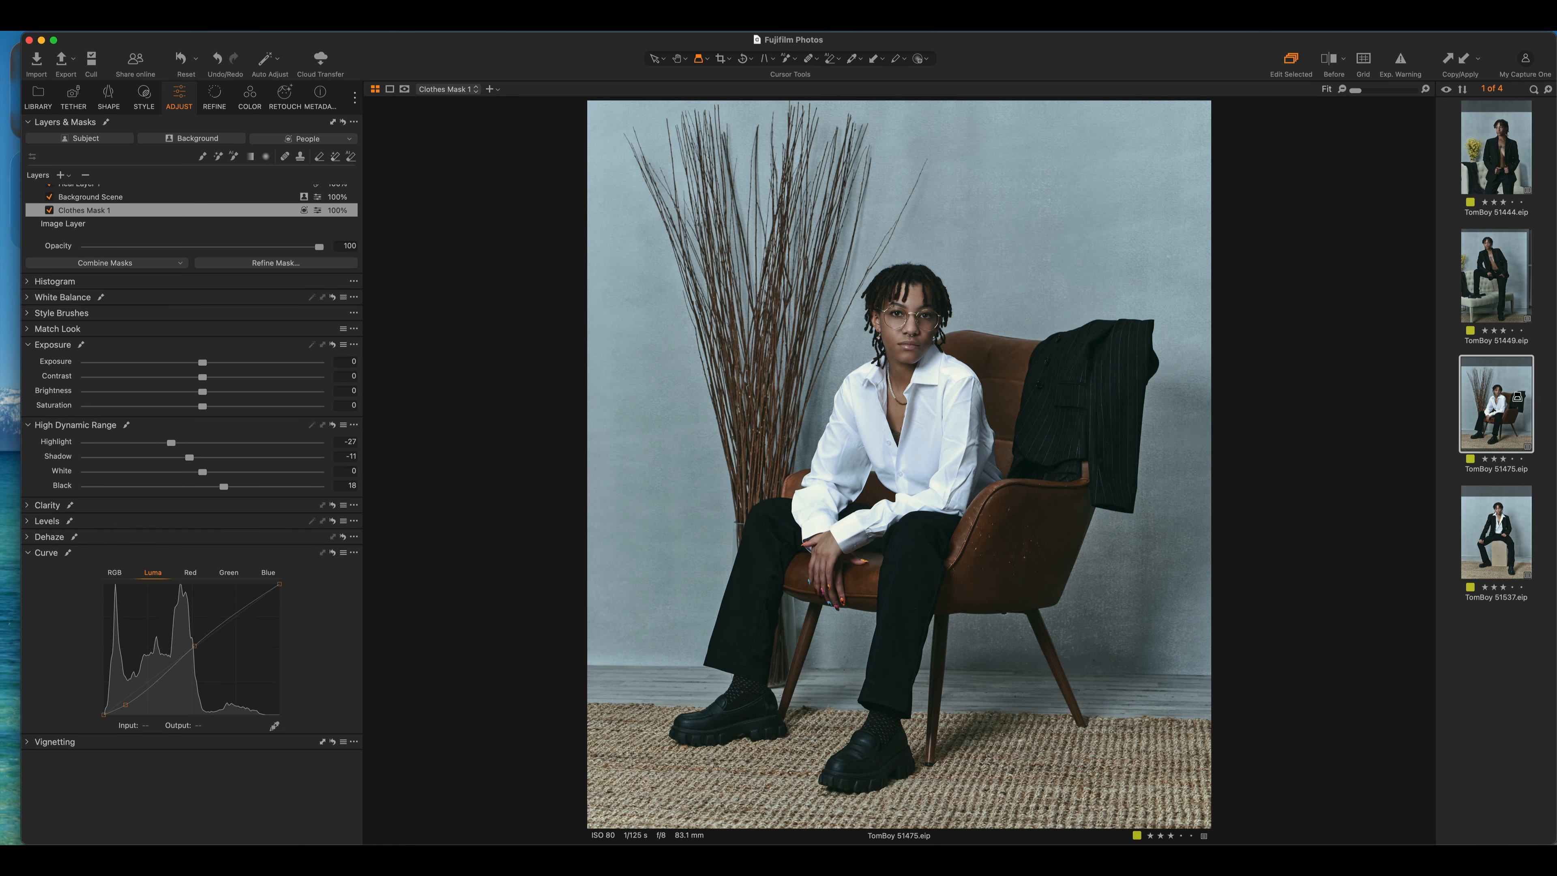
pyautogui.click(1508, 150)
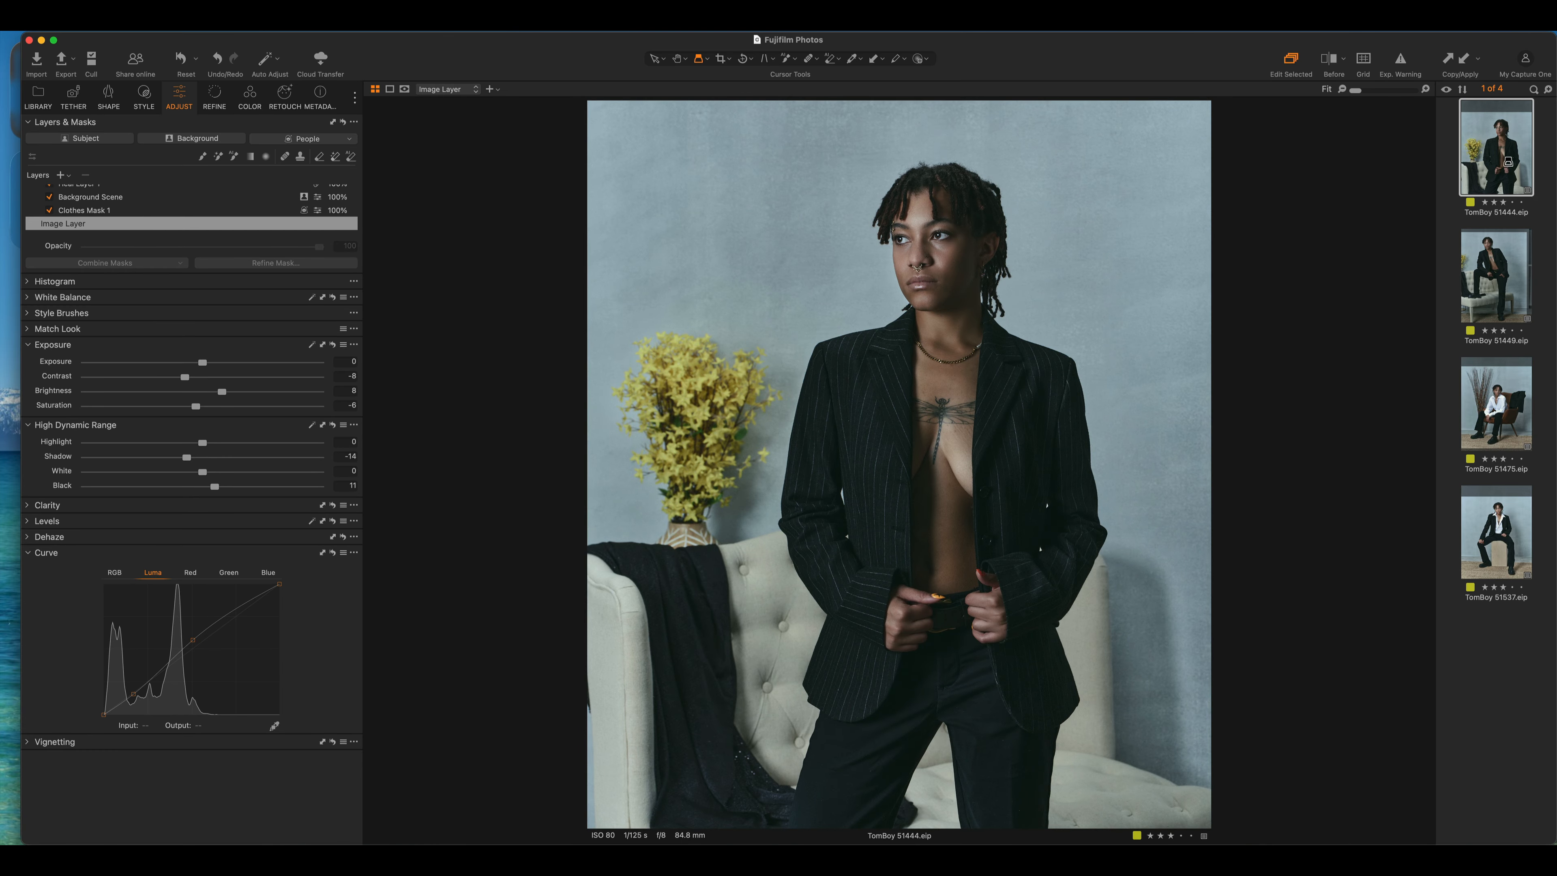
pyautogui.keyDown('shift'); pyautogui.click(1500, 546); pyautogui.keyUp('shift')
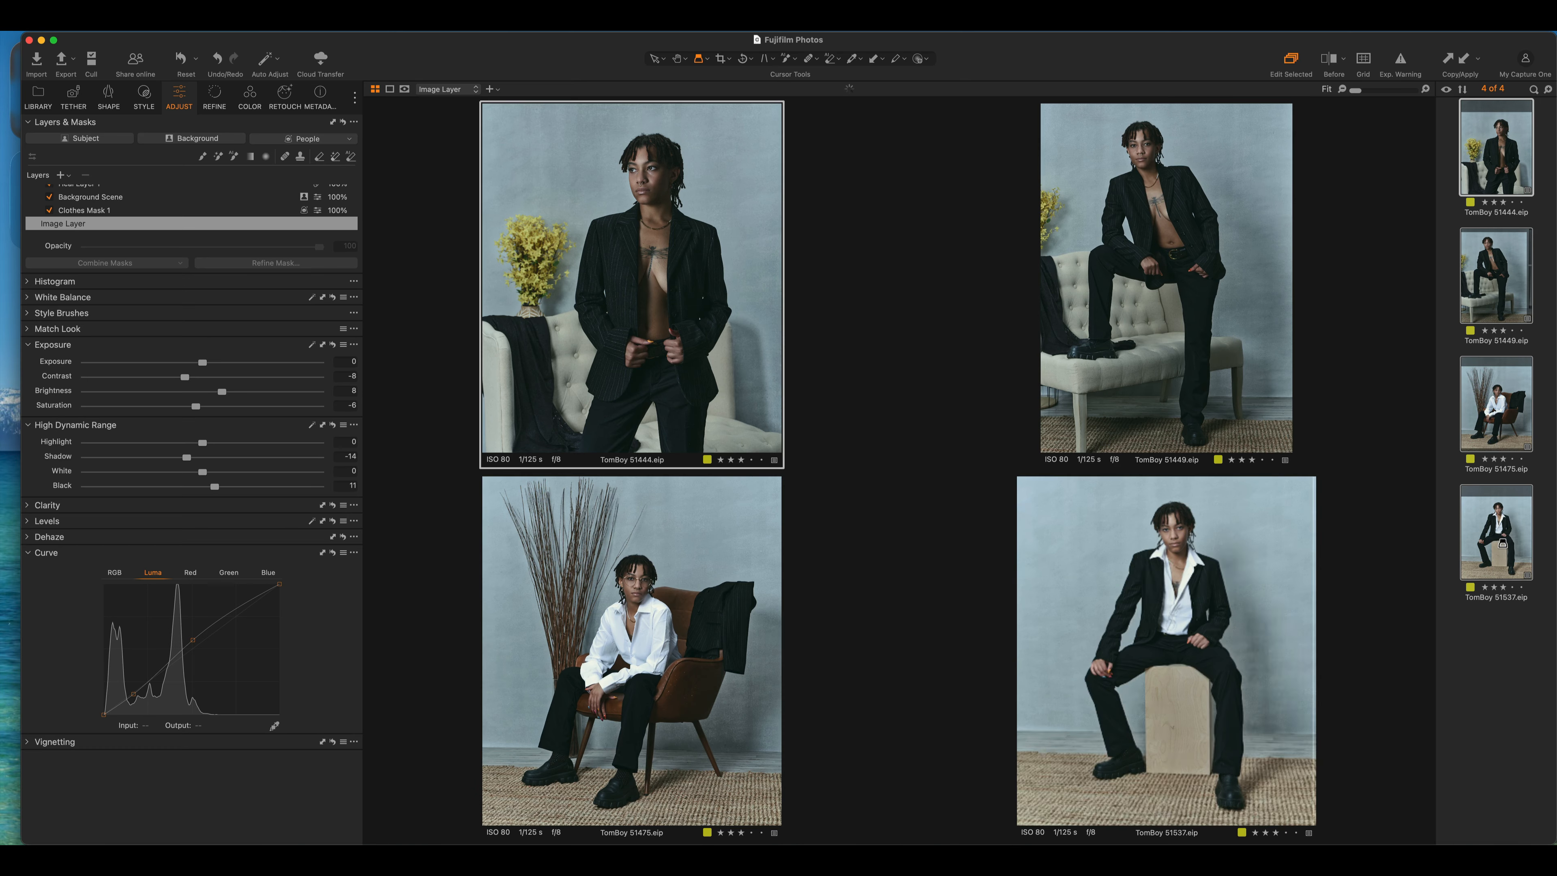